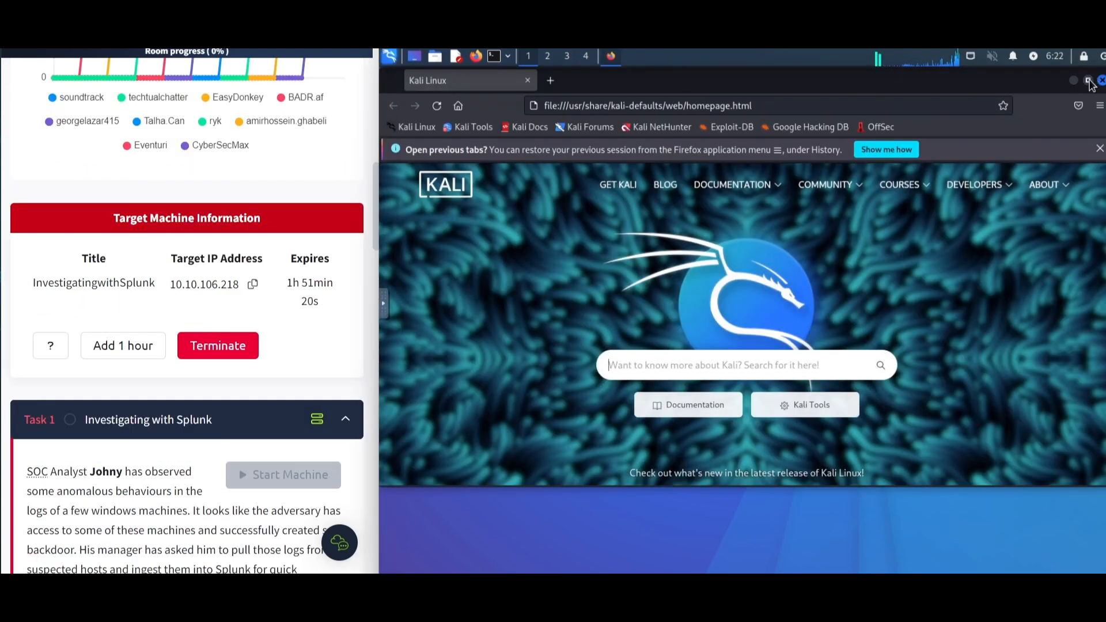
- Copy the target machine's IP address 10.10.106.218 and open it in the browser to reach Splunk
click(1088, 82)
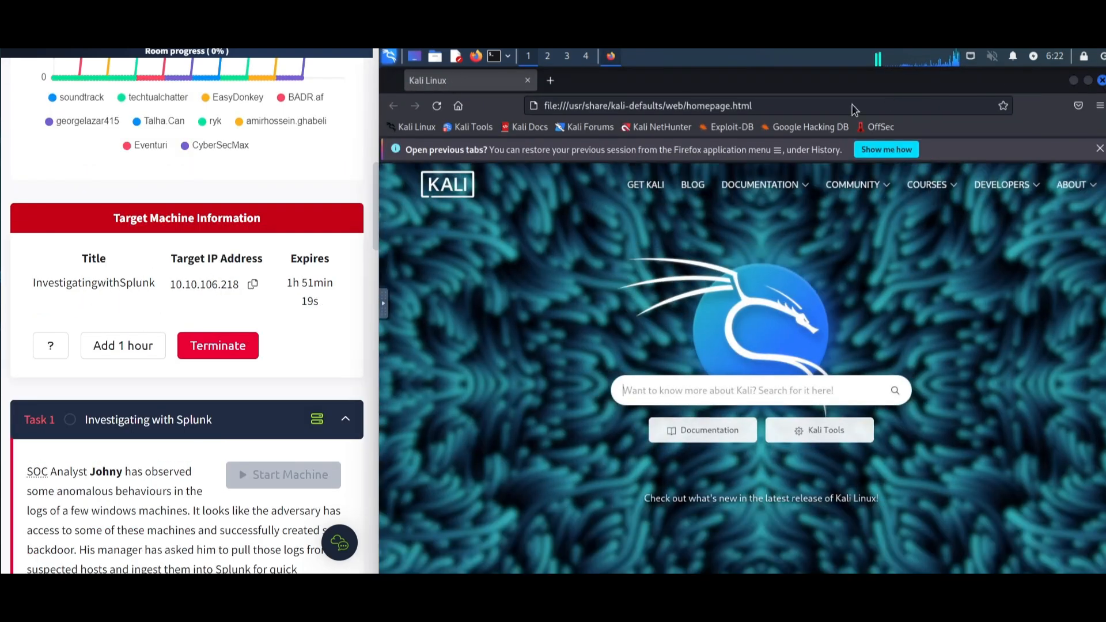
click(252, 284)
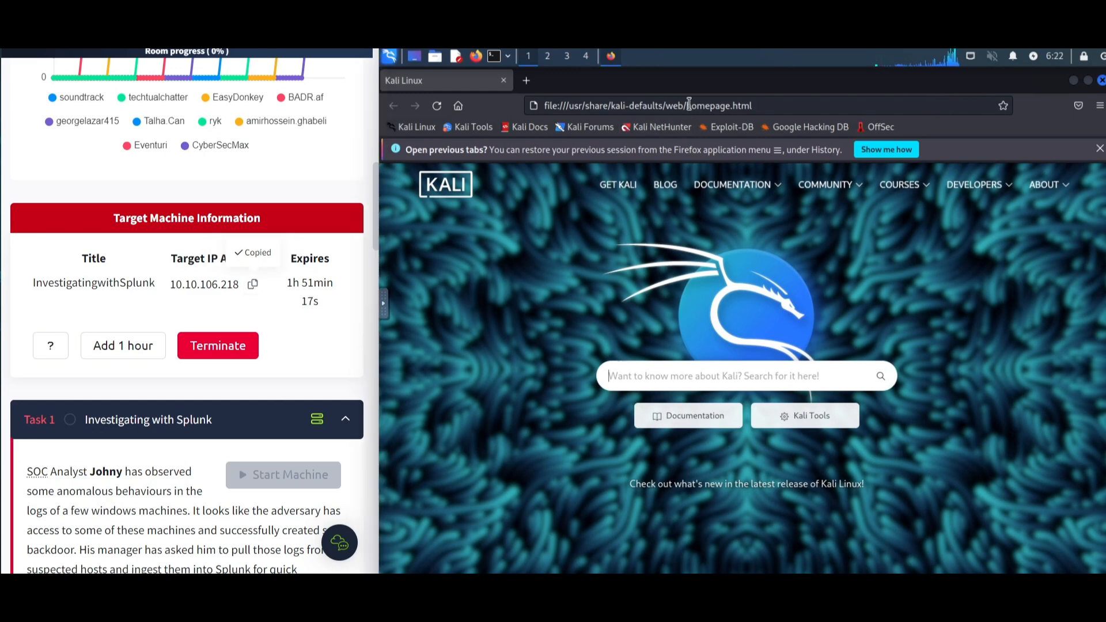
click(677, 105)
key(ctrl+v)
key(Return)
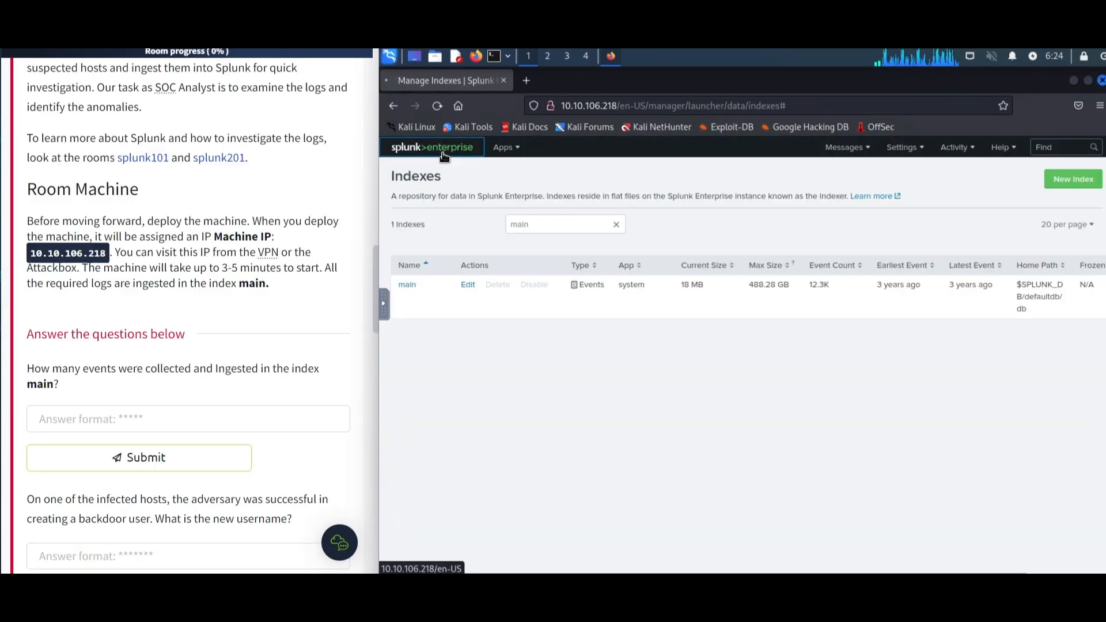
click(432, 147)
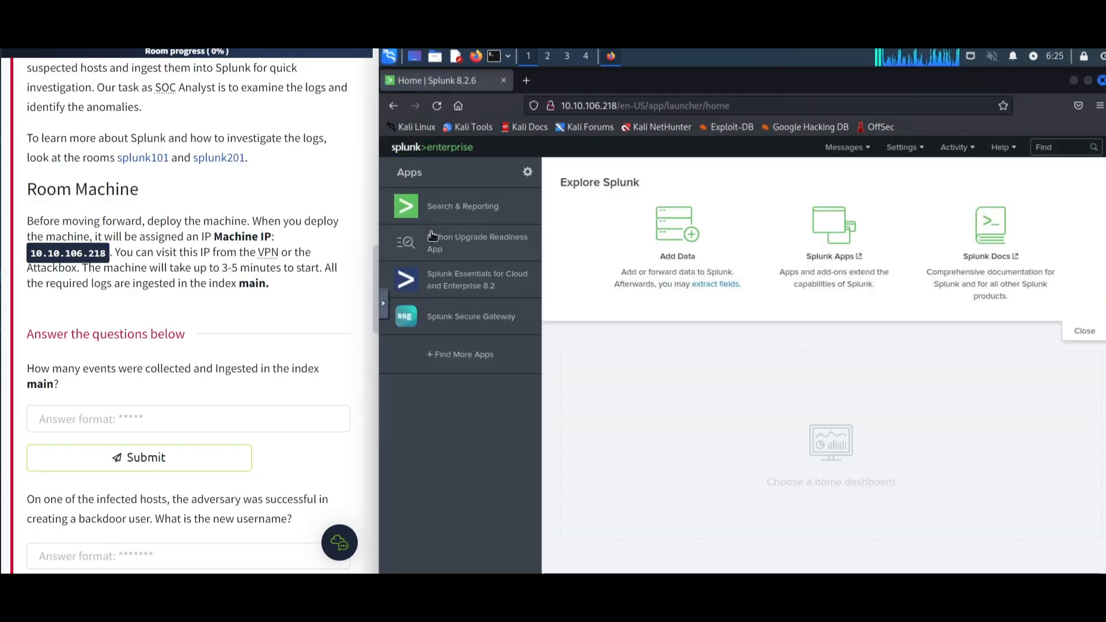
- Open Search & Reporting and run the index="main" search over All time
click(459, 207)
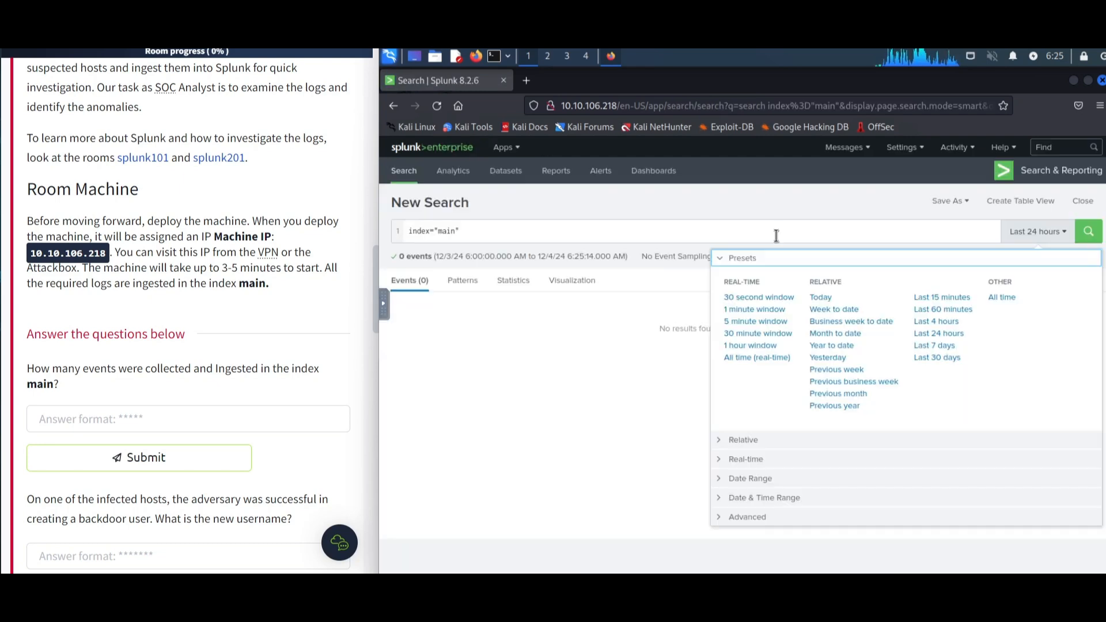
click(1002, 297)
click(1086, 236)
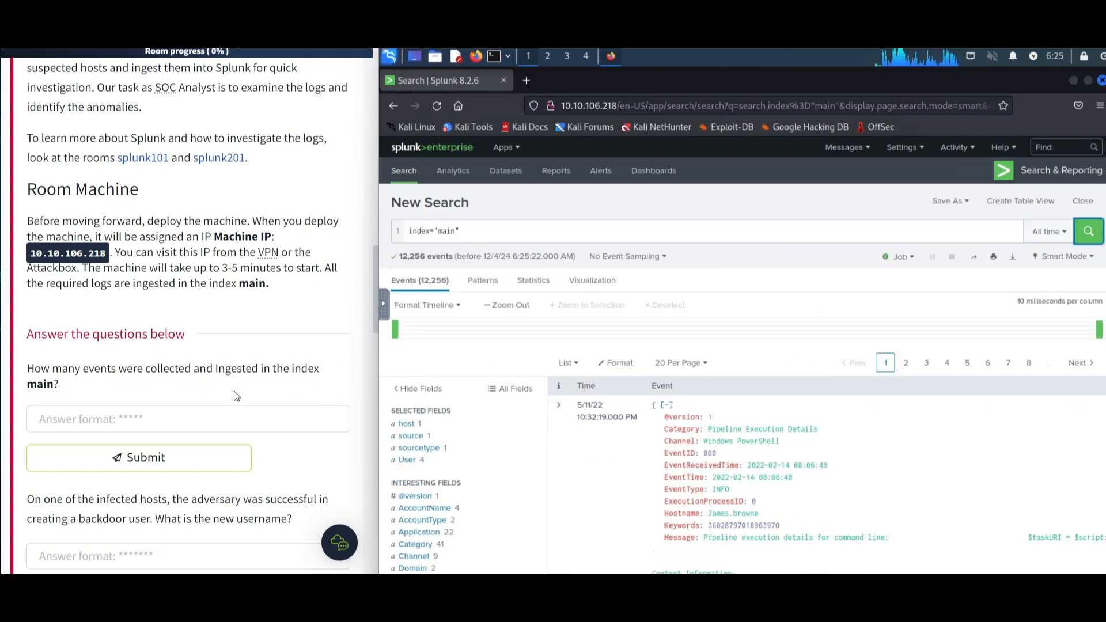
- Submit 12256 as the number of events ingested in the main index
click(164, 413)
text(12256)
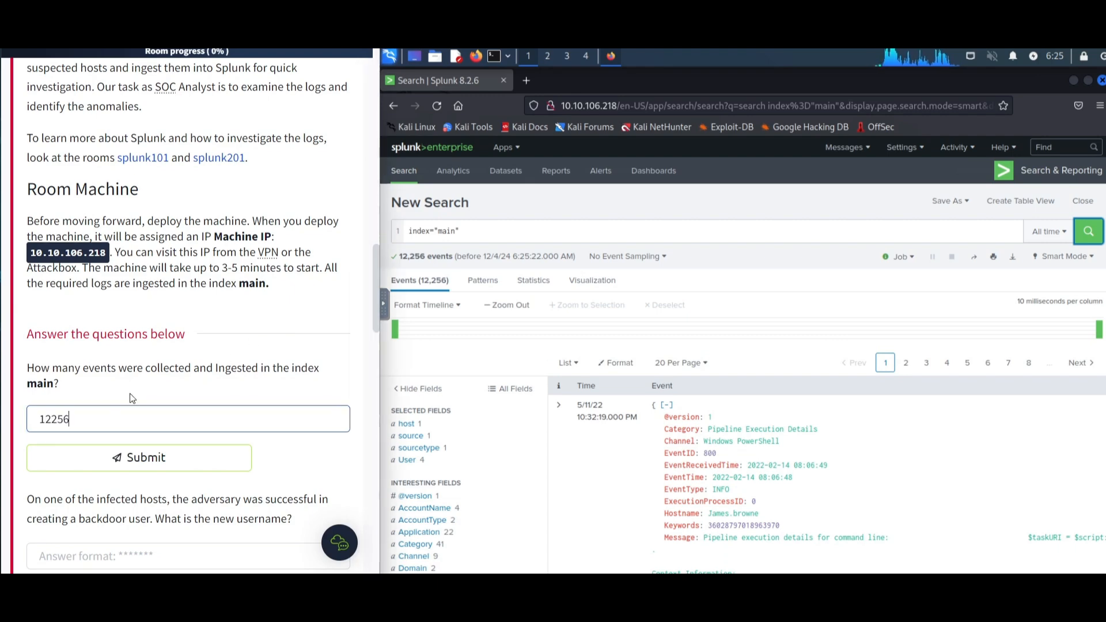
key(Return)
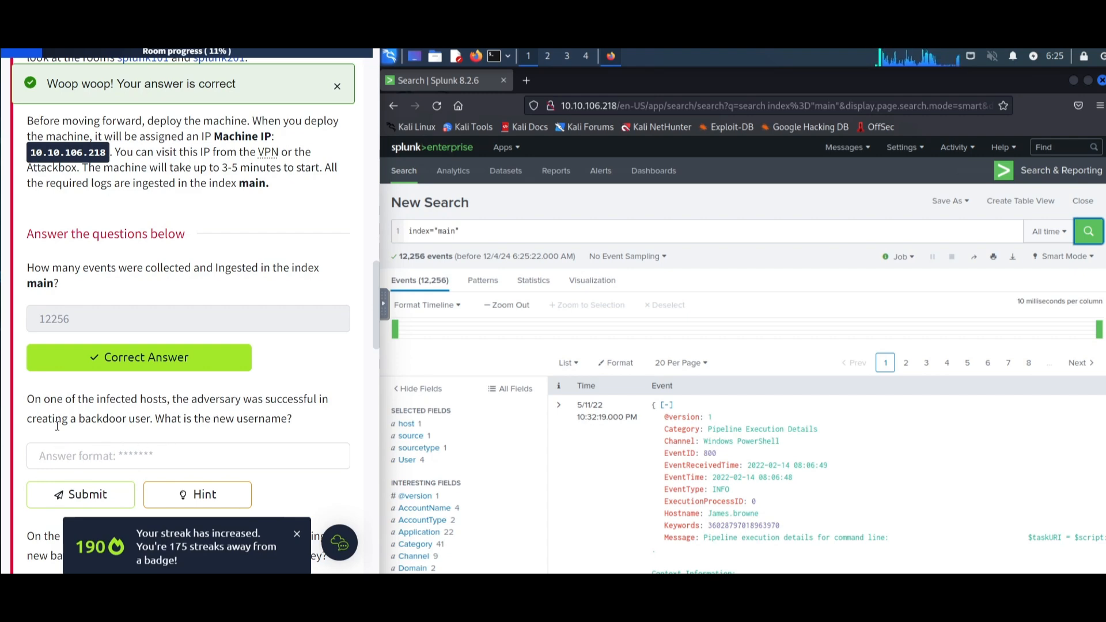
- Search the main index for "net user"
click(483, 233)
text(net user)
key(Return)
- In a new browser tab, search the web for "user creation event id windows"
click(526, 80)
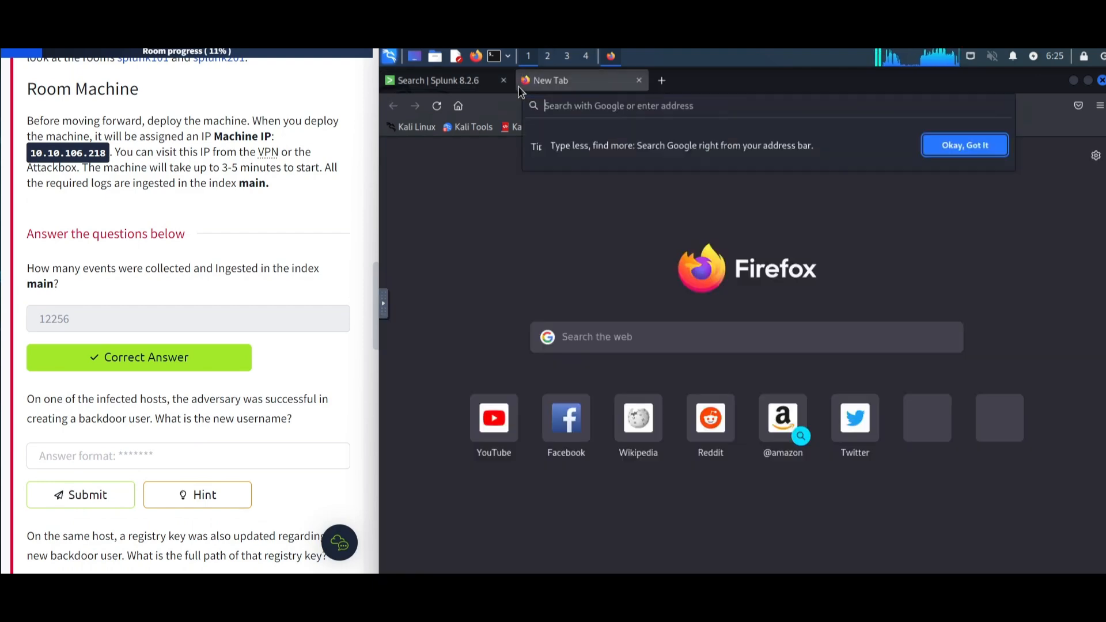
text(user cre)
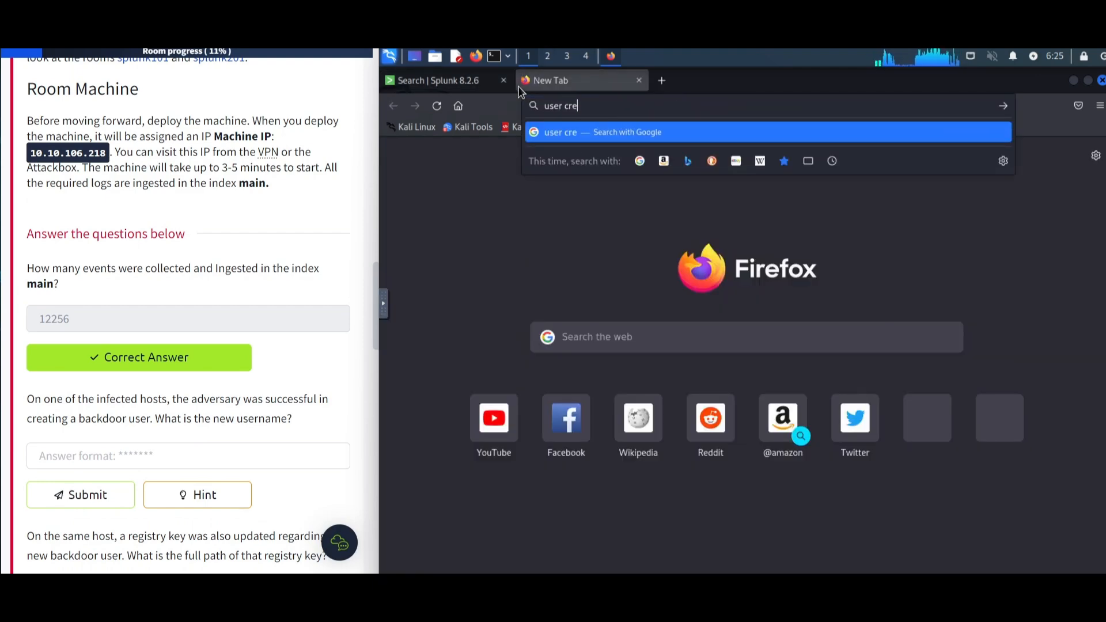
text(ation event id windows)
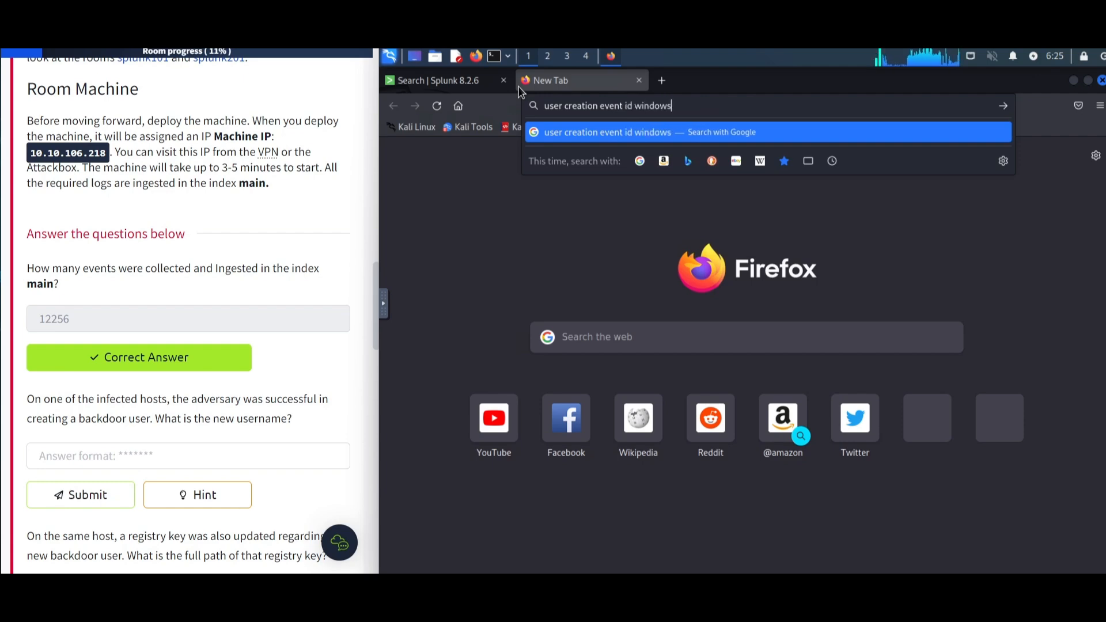
key(Return)
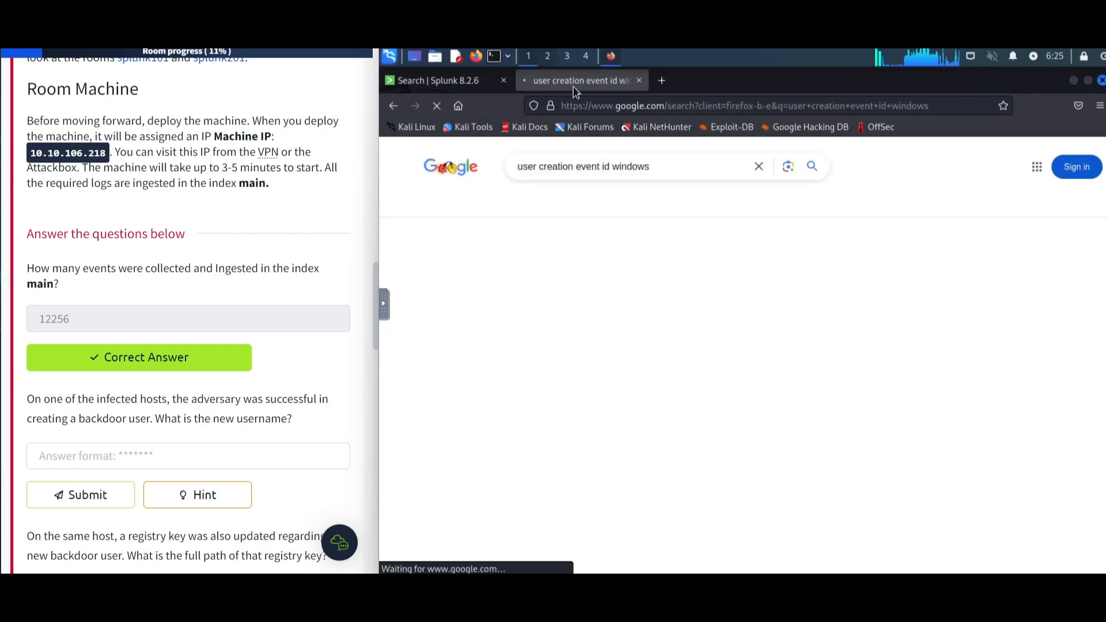
- Return to Splunk and search the main index for EventID=4720
click(691, 563)
drag(503, 243, 478, 241)
click(438, 80)
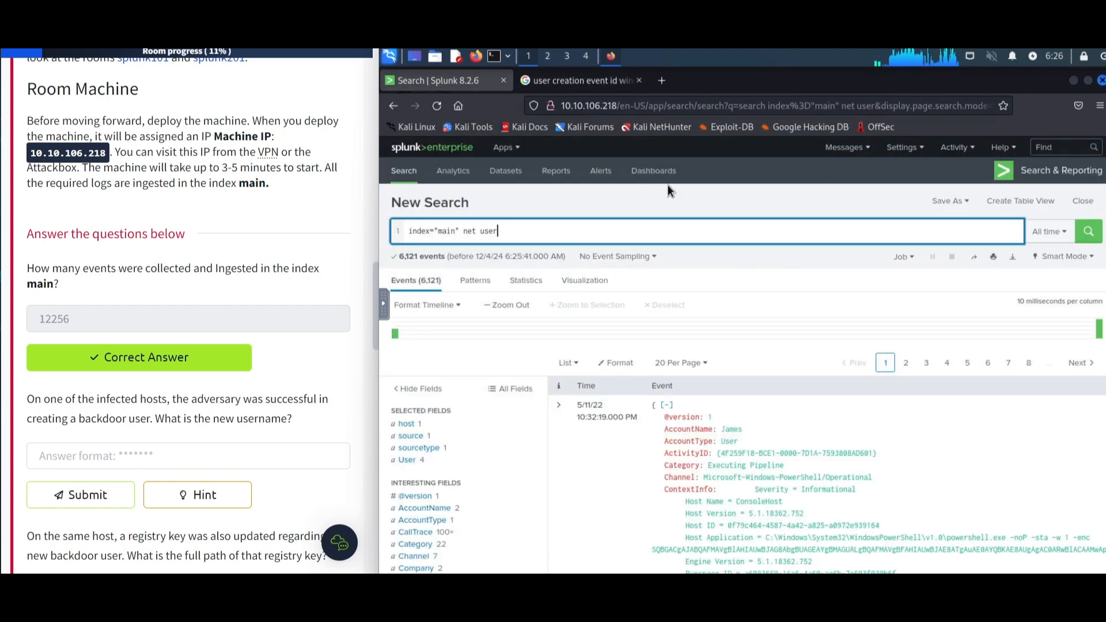
drag(514, 230, 496, 230)
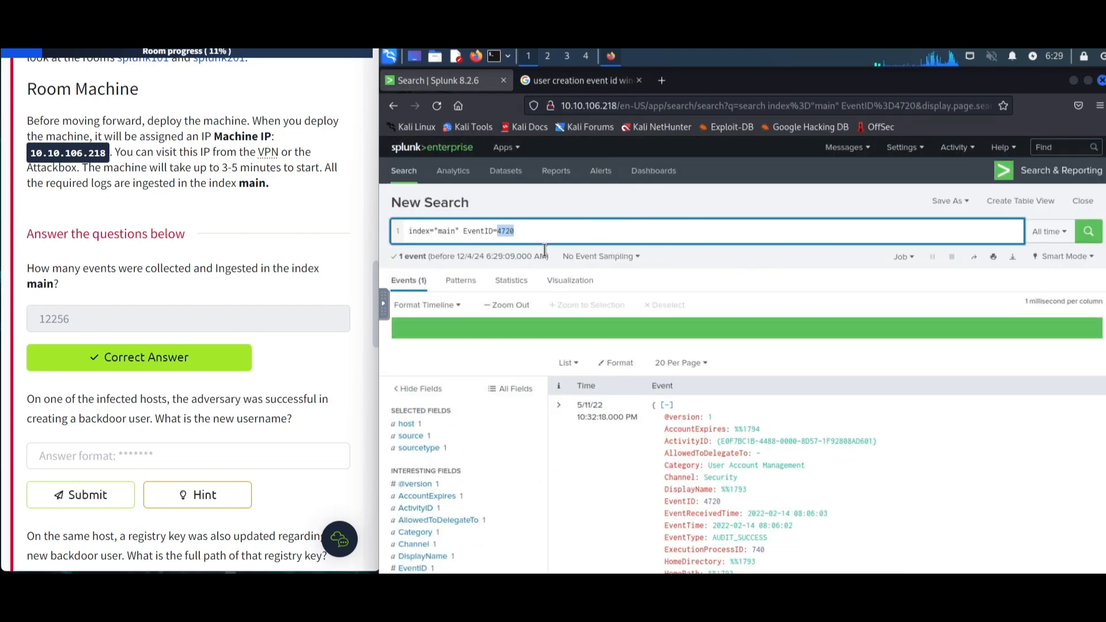
- Copy the new account's name from the user-creation event and submit it as the backdoor username answer
scroll(806, 334, down, 5)
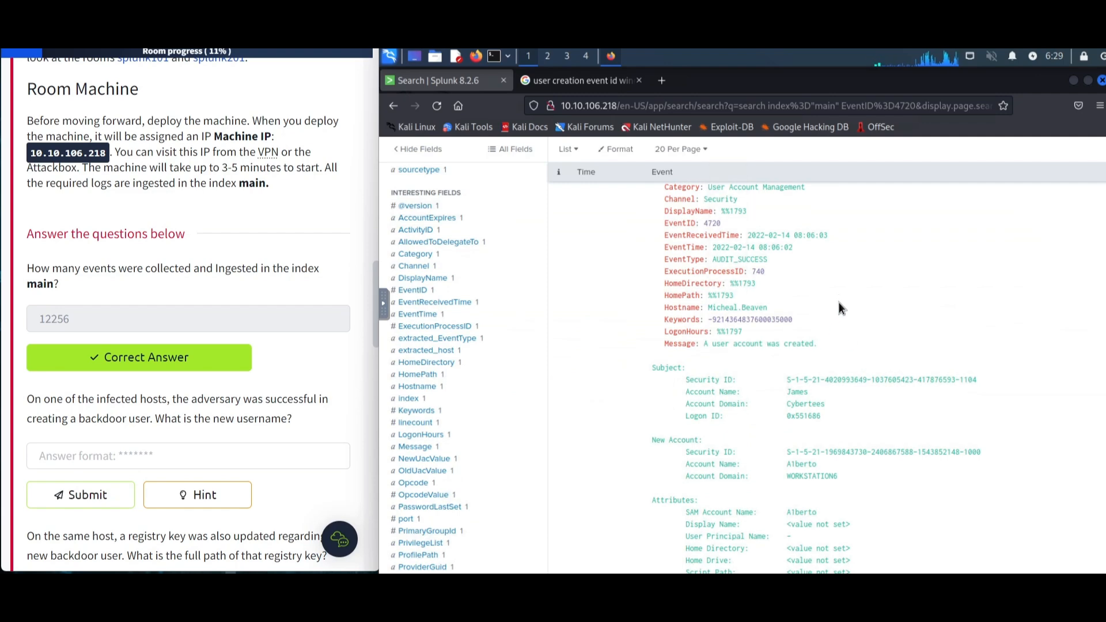
scroll(775, 277, up, 4)
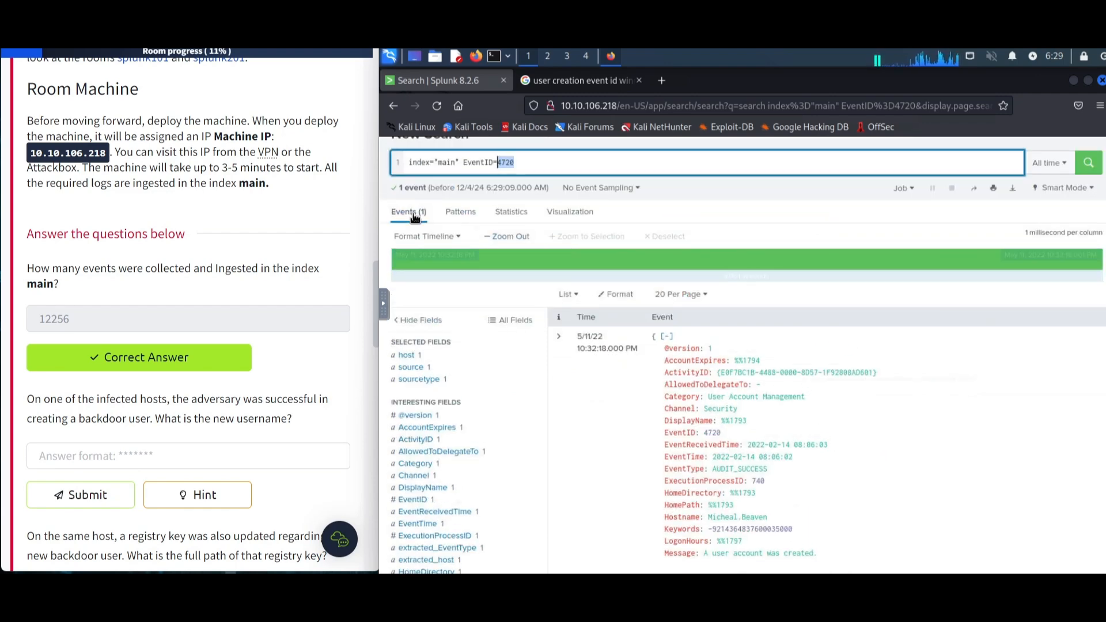
scroll(774, 481, down, 4)
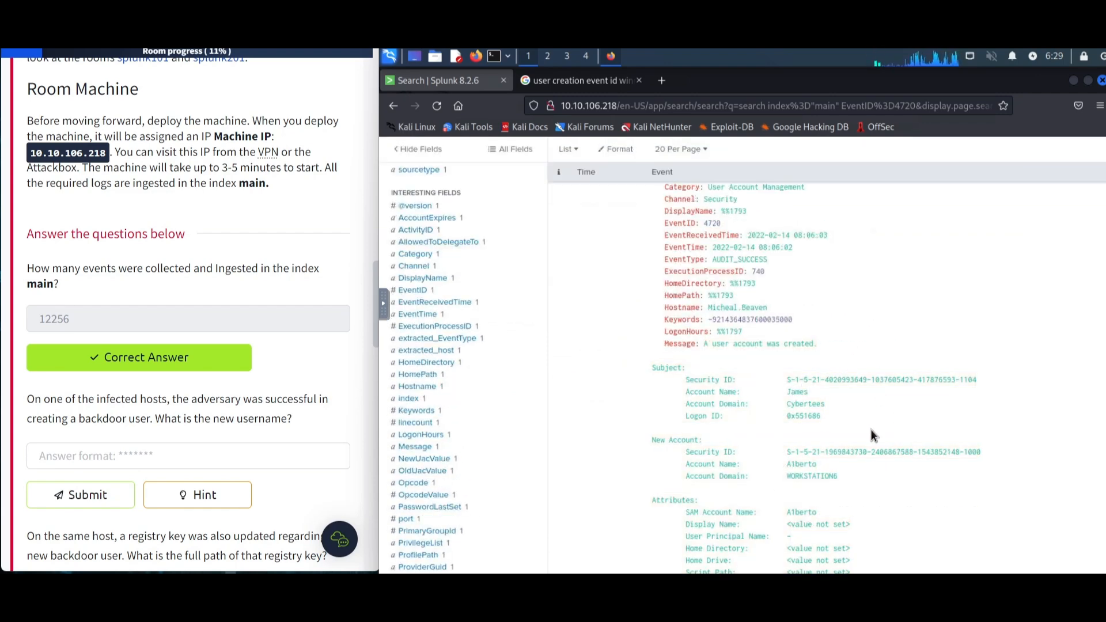
drag(818, 464, 791, 465)
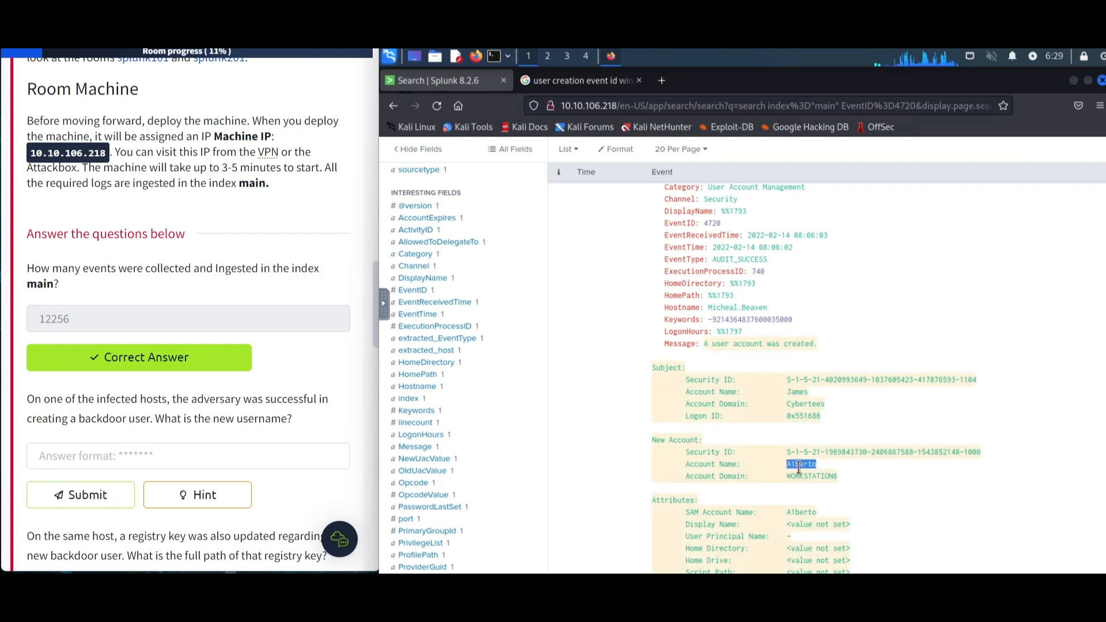
key(ctrl+c)
click(58, 456)
key(ctrl+v)
click(68, 497)
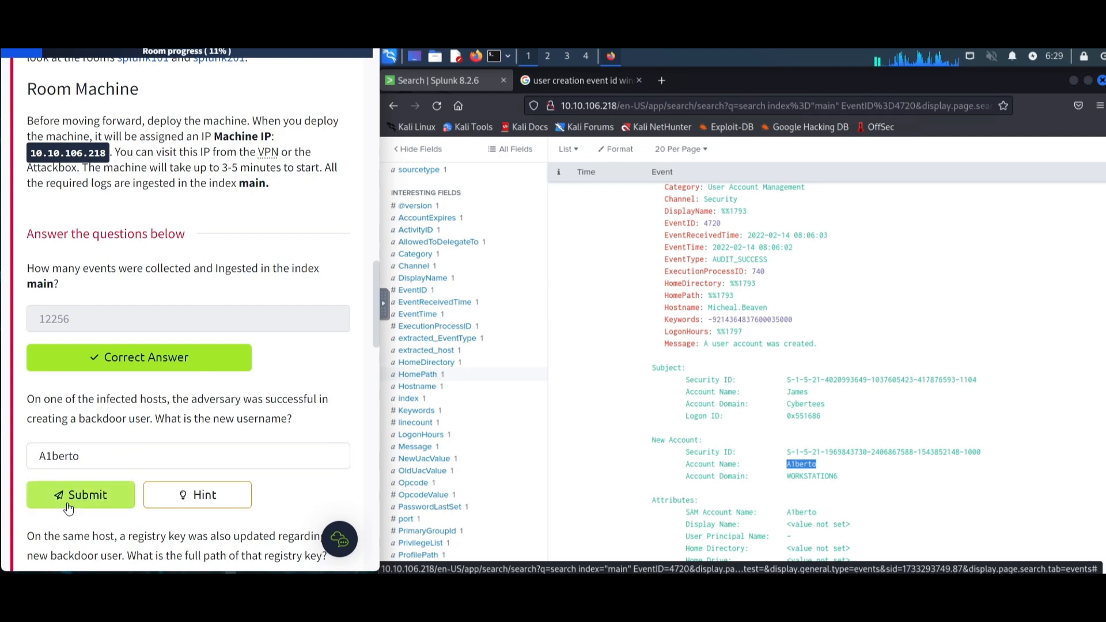
- Read the registry key question, then open a new search tab filtered on the event's Hostname value
drag(40, 456, 63, 454)
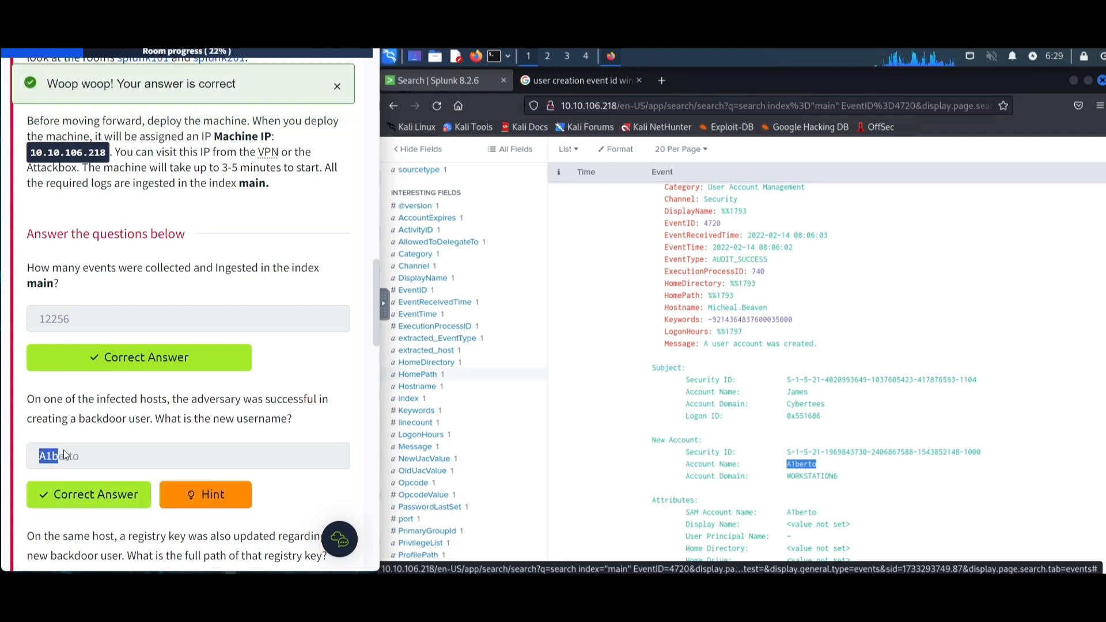
scroll(168, 397, down, 3)
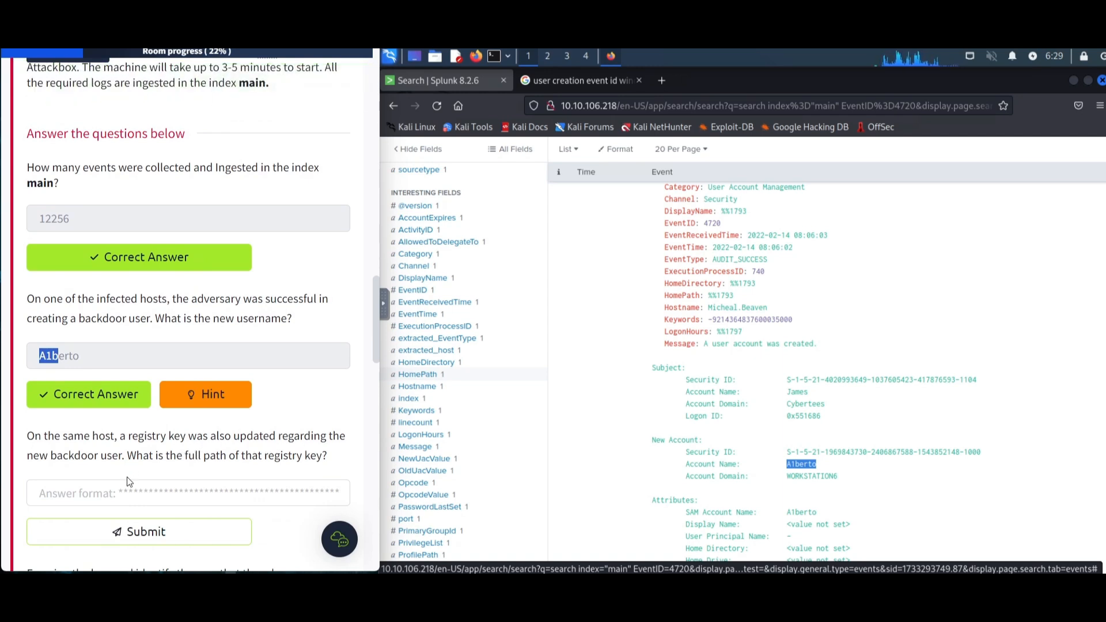
drag(76, 461, 213, 460)
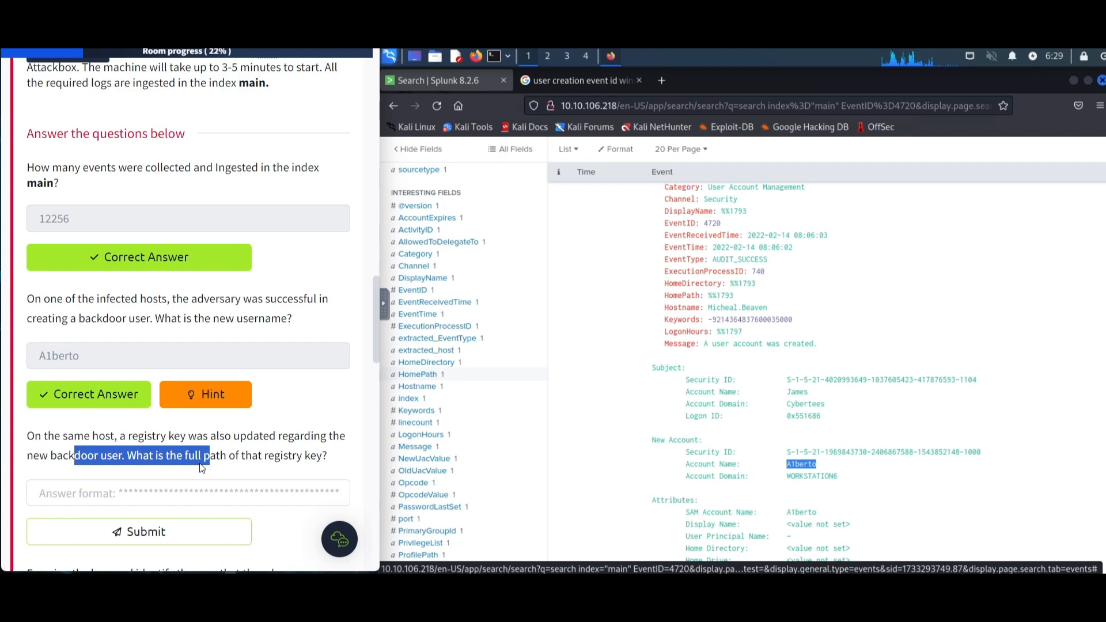
click(841, 480)
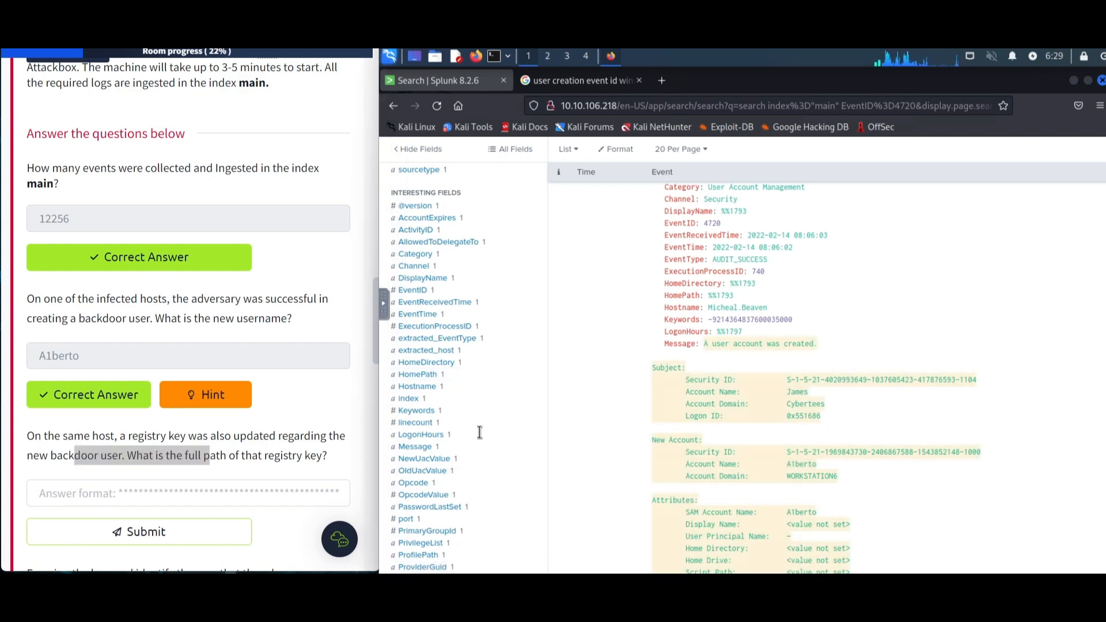
click(78, 453)
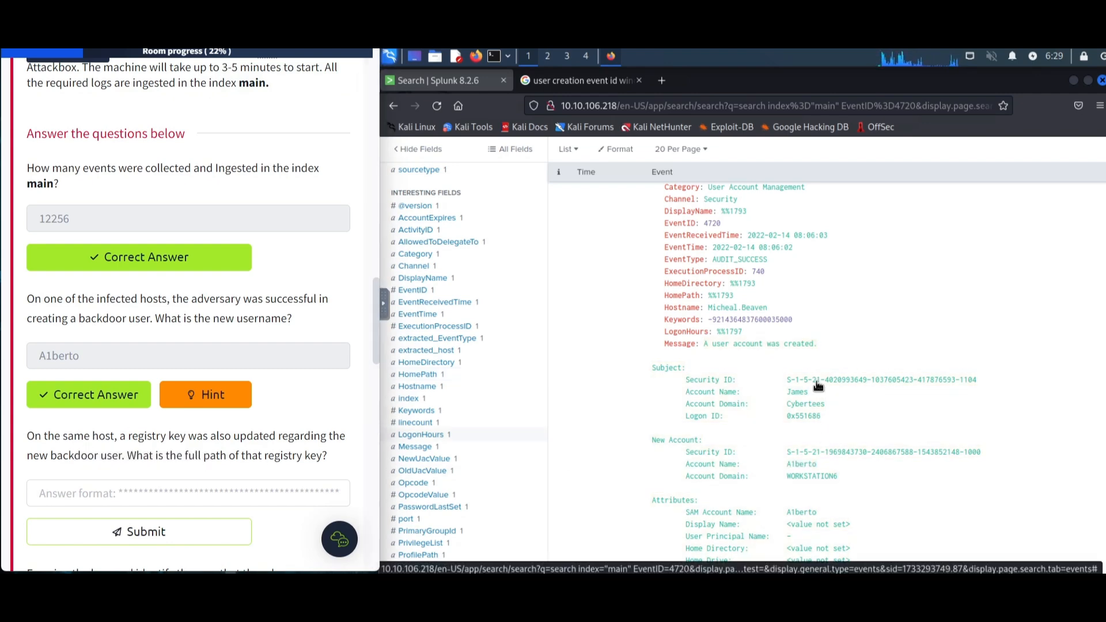
click(762, 307)
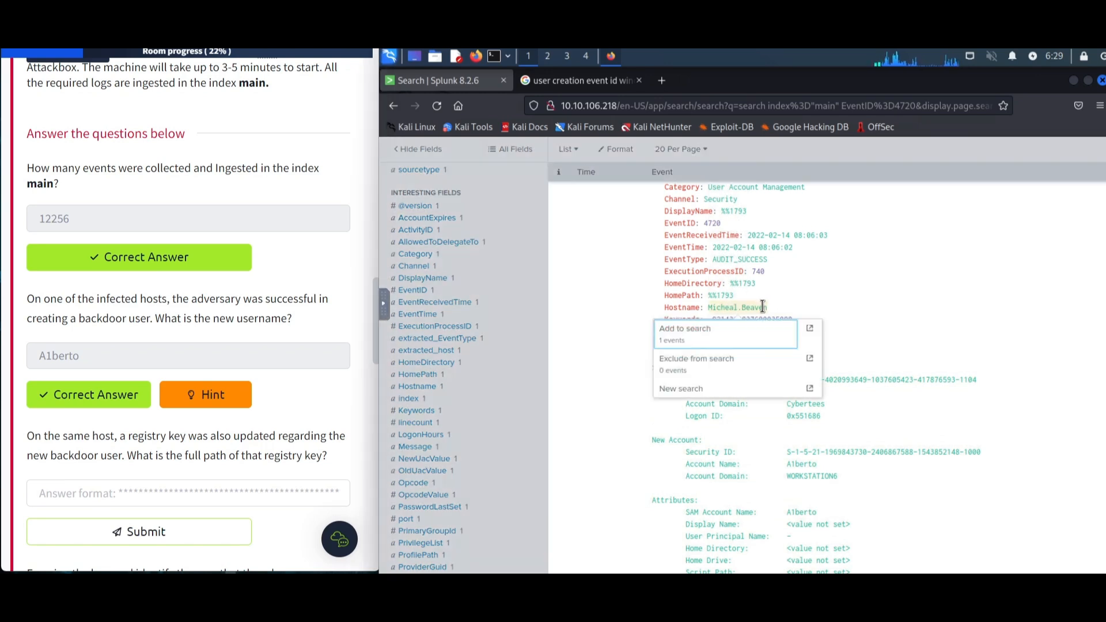
click(809, 326)
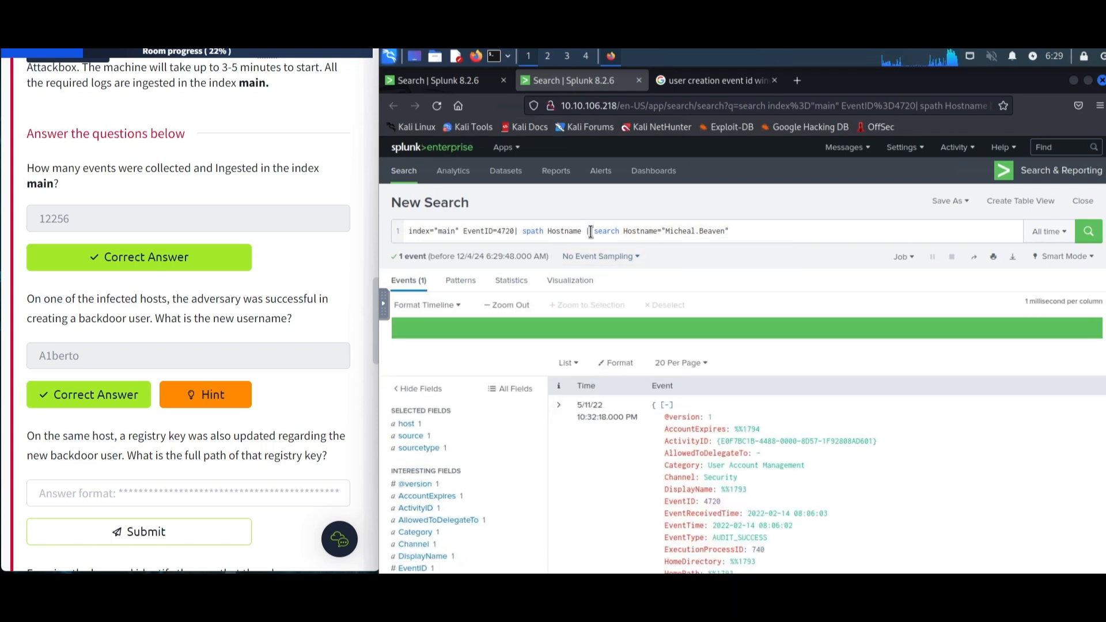
- Remove the EventID filter and spath part so the query searches all main-index events for that hostname
drag(590, 232, 521, 233)
click(554, 232)
double_click(558, 231)
drag(503, 232, 464, 231)
key(BackSpace)
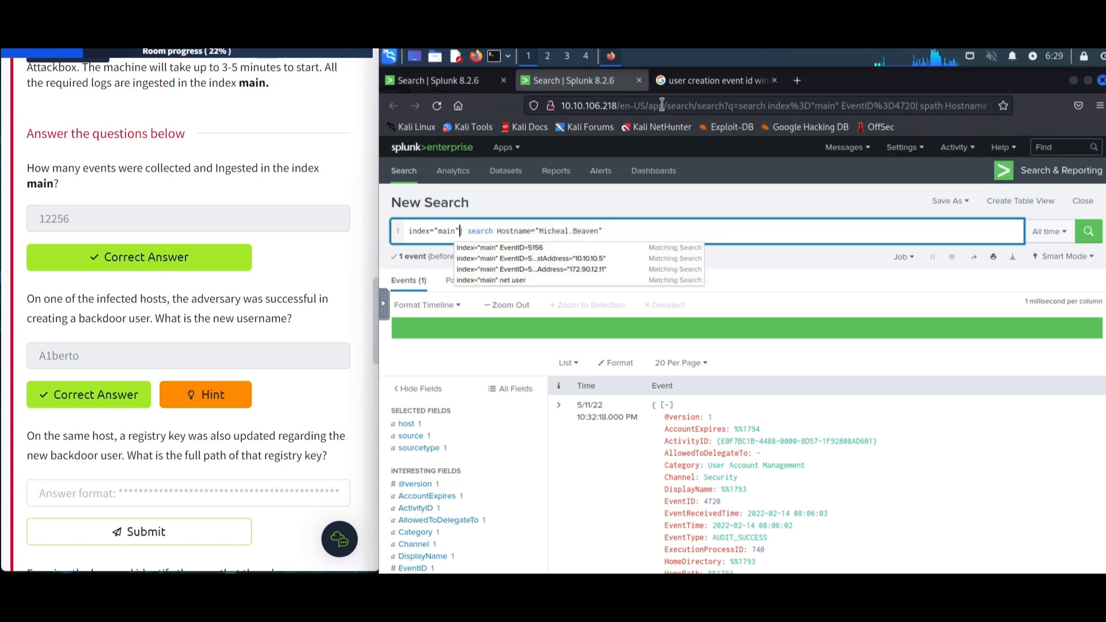
key(Return)
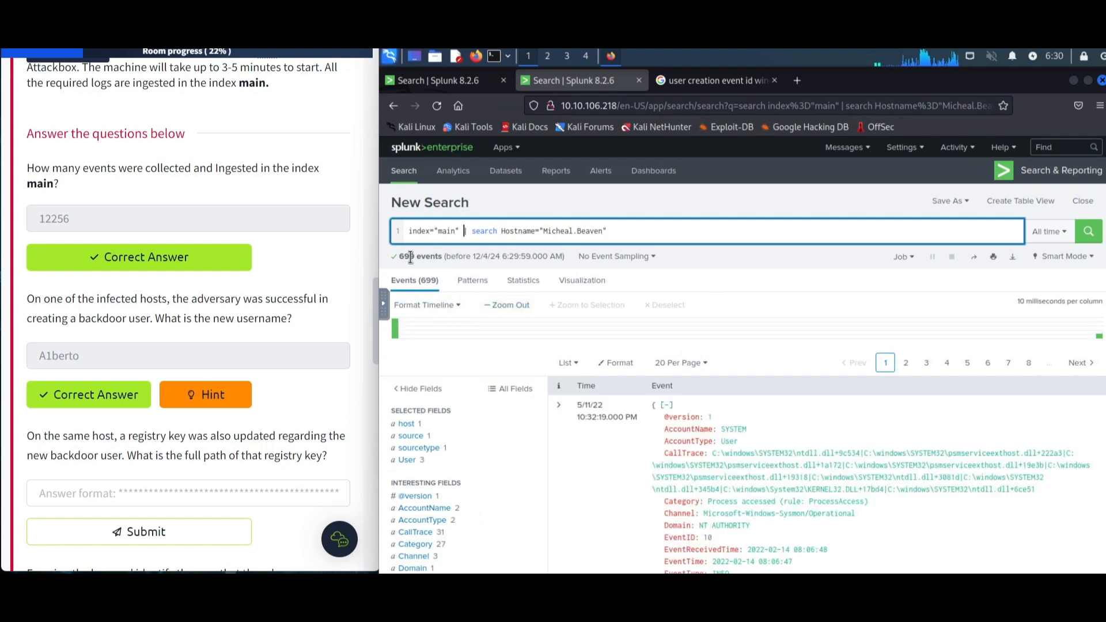
- Filter the search to Category "Registry object added or deleted (rule: RegistryEvent)" from the Category field values
scroll(810, 286, down, 2)
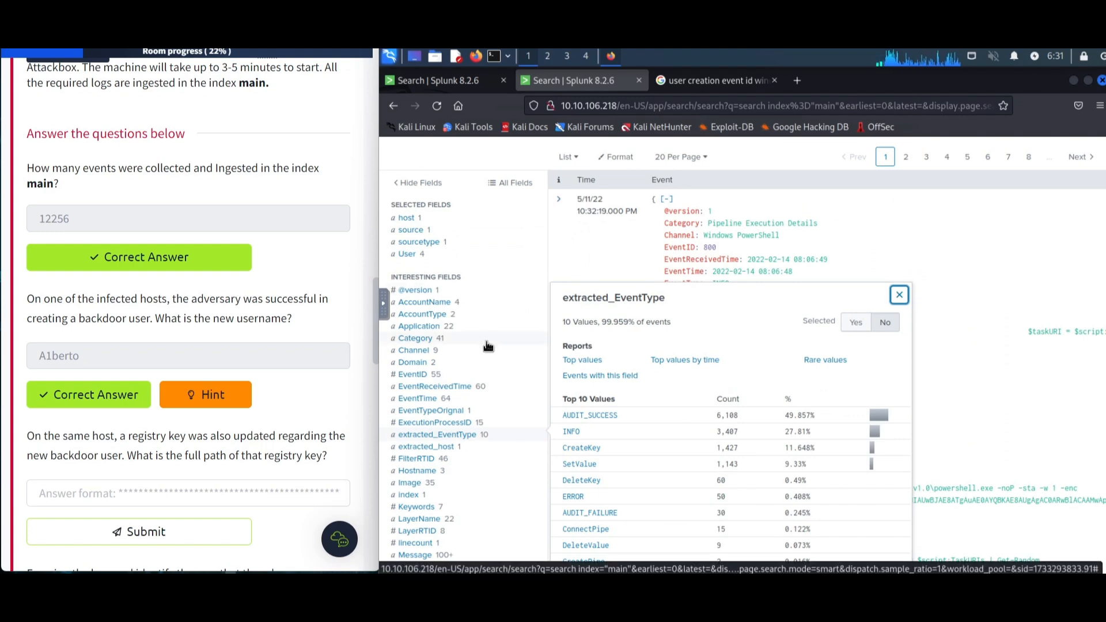
click(486, 342)
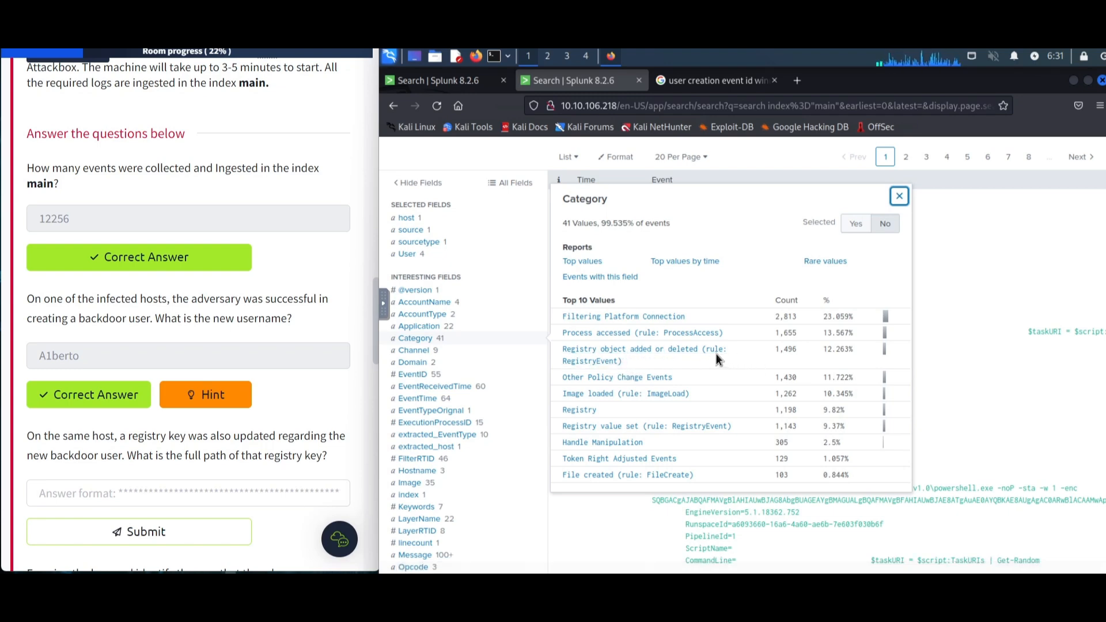
click(692, 350)
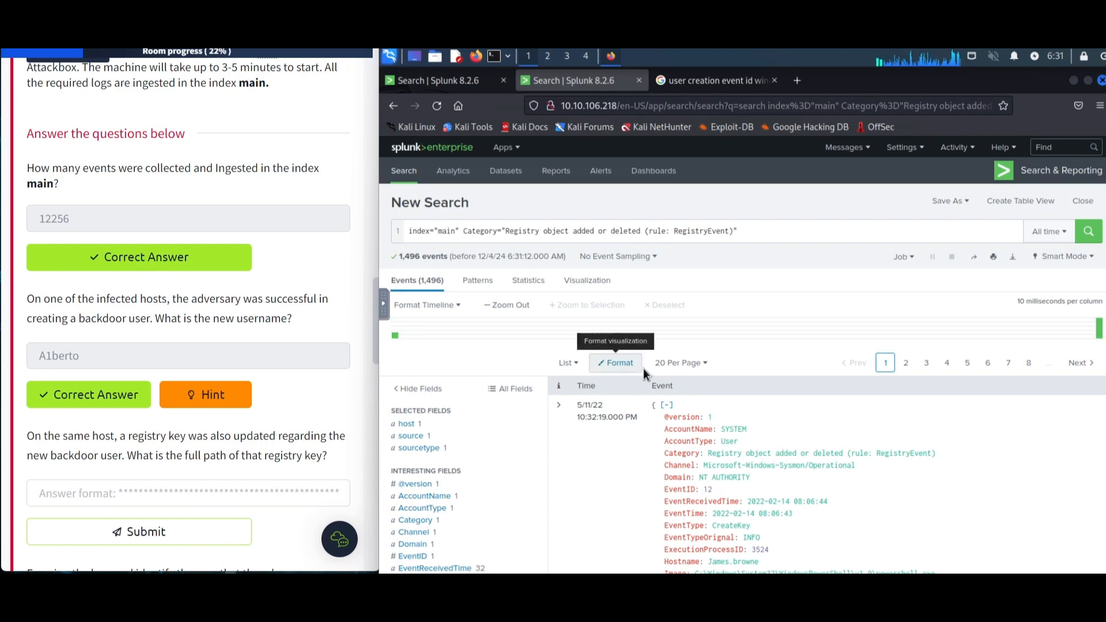
- Add the keyword A1berto to the registry event search and scroll through the matching events' details
scroll(644, 368, down, 3)
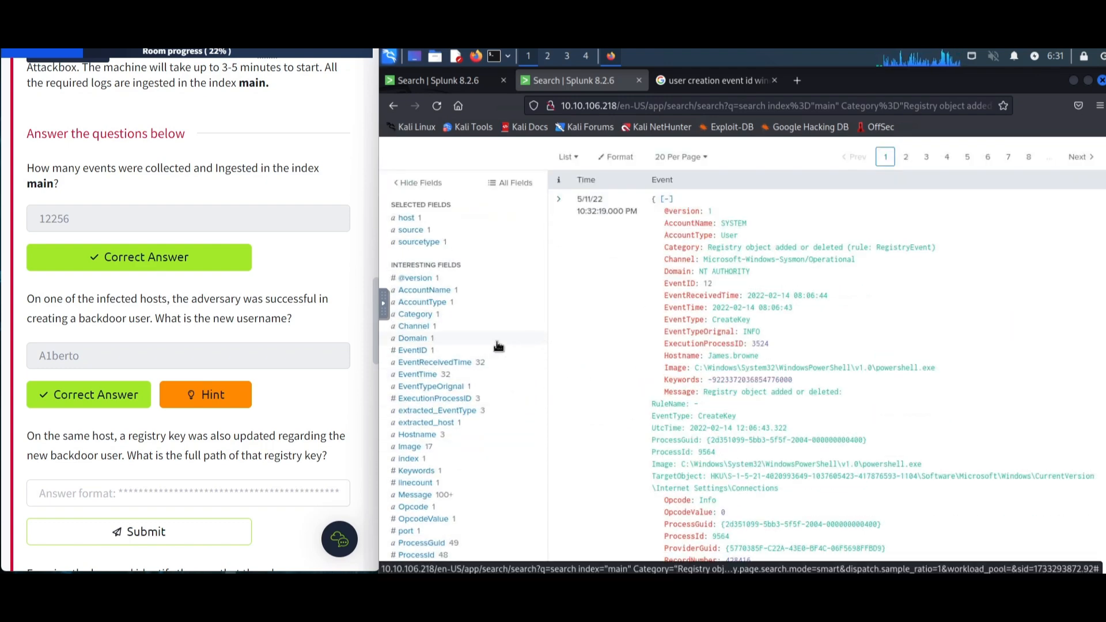
scroll(498, 344, up, 3)
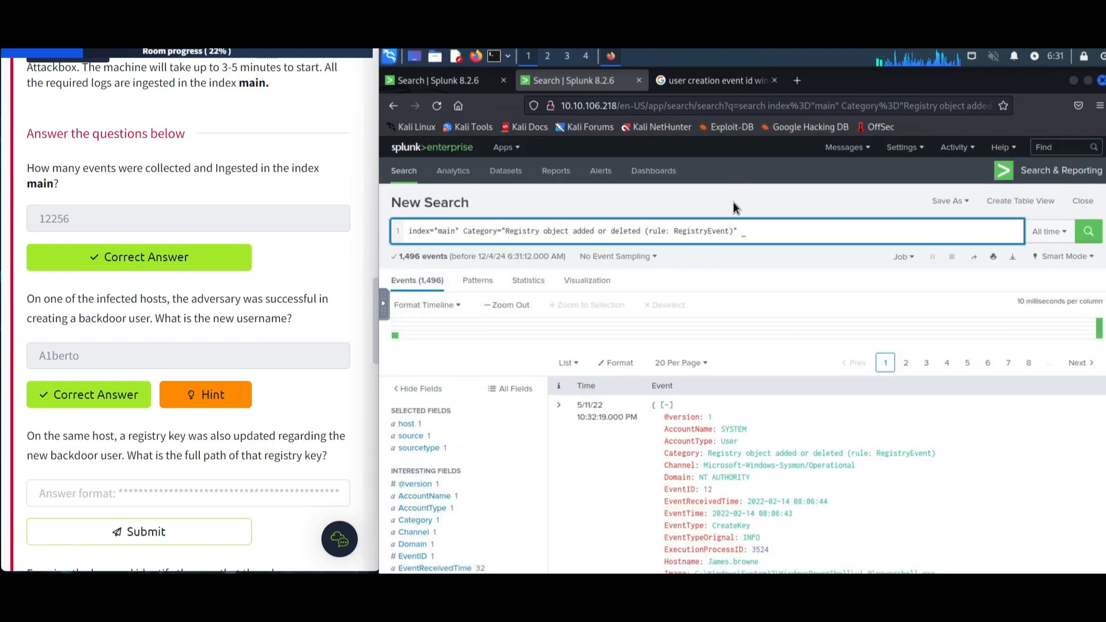
text(A1berto)
key(Return)
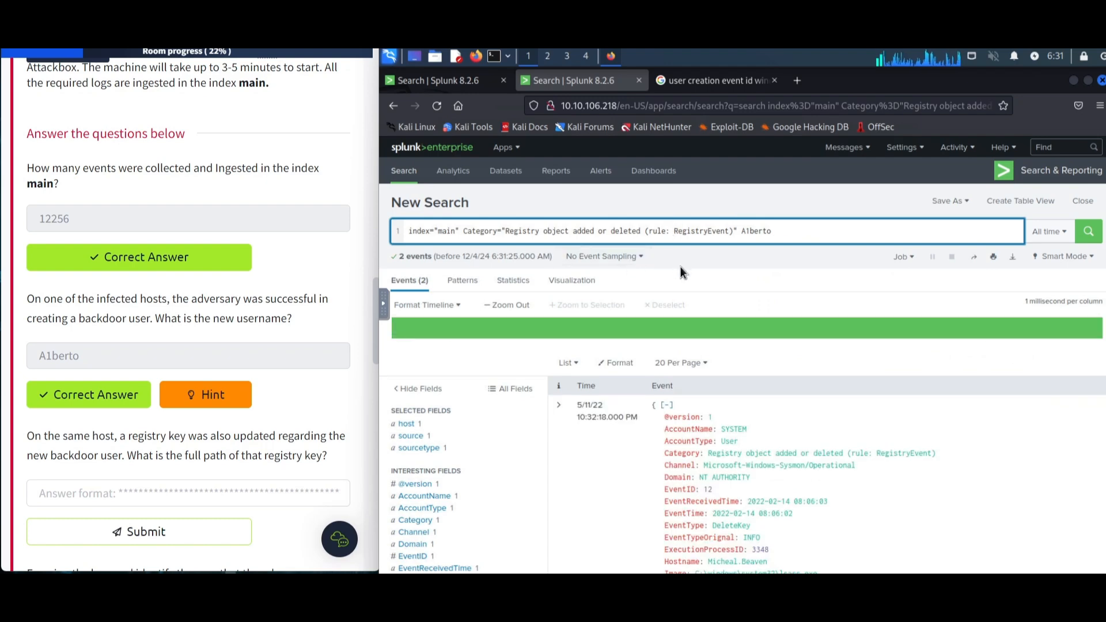
scroll(1063, 446, down, 3)
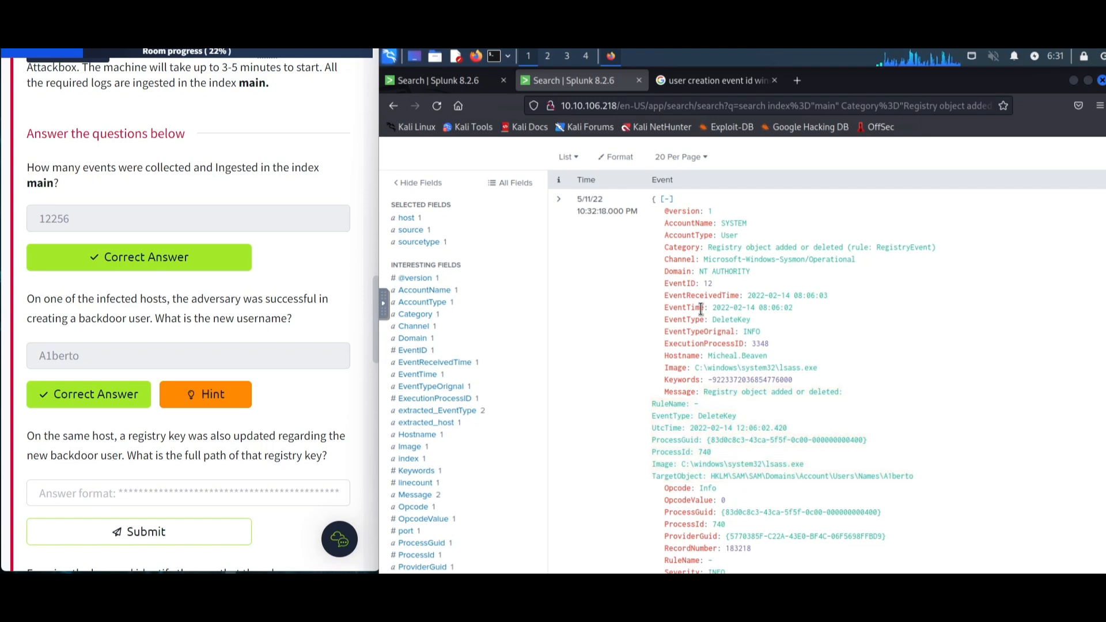
scroll(761, 271, down, 10)
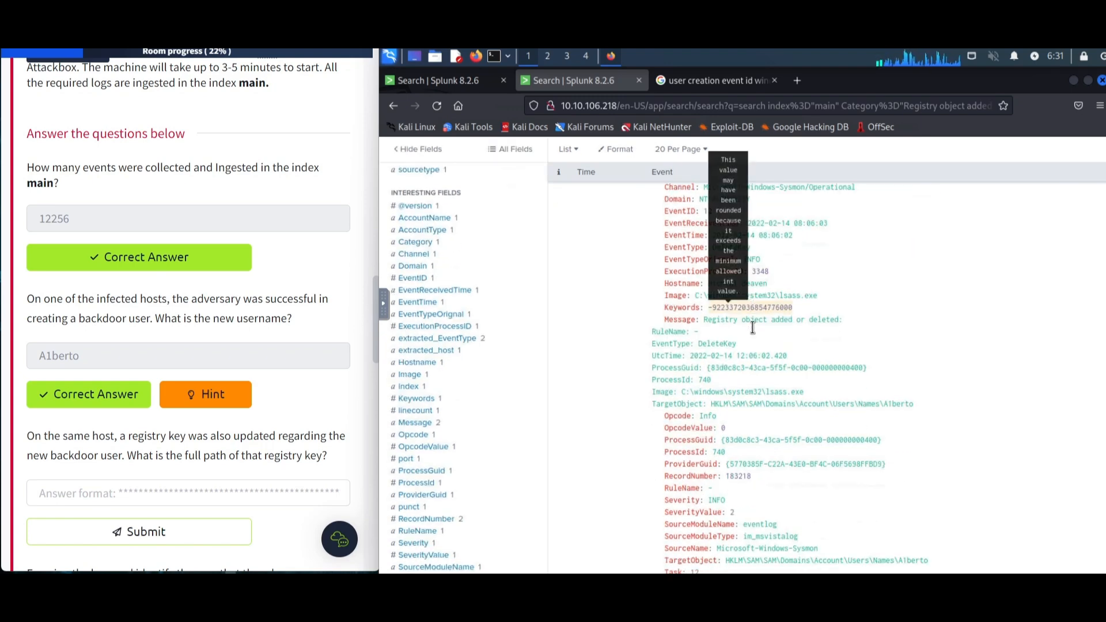
- Copy the registry TargetObject path from the event and submit it as the registry key answer
drag(916, 468, 711, 467)
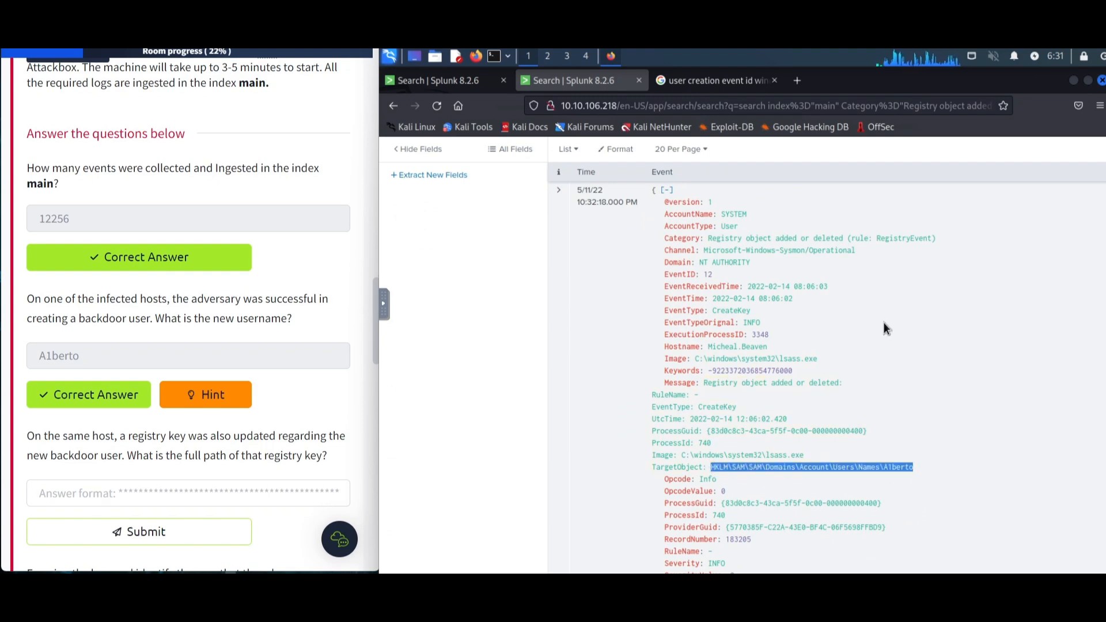
scroll(924, 372, up, 3)
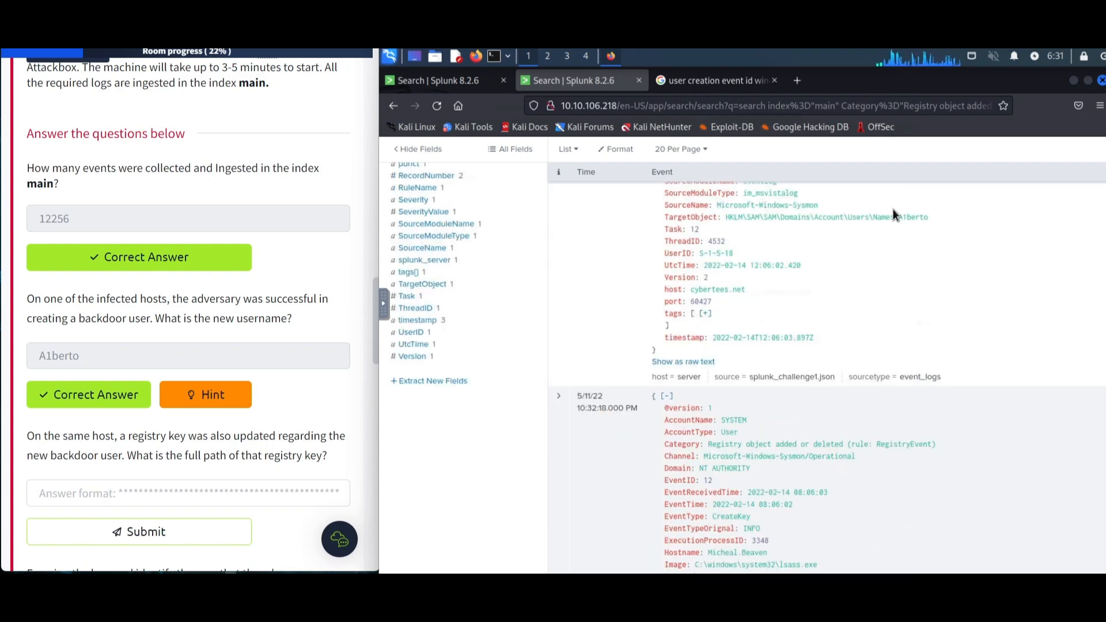
click(130, 499)
key(ctrl+v)
click(139, 531)
scroll(161, 334, down, 3)
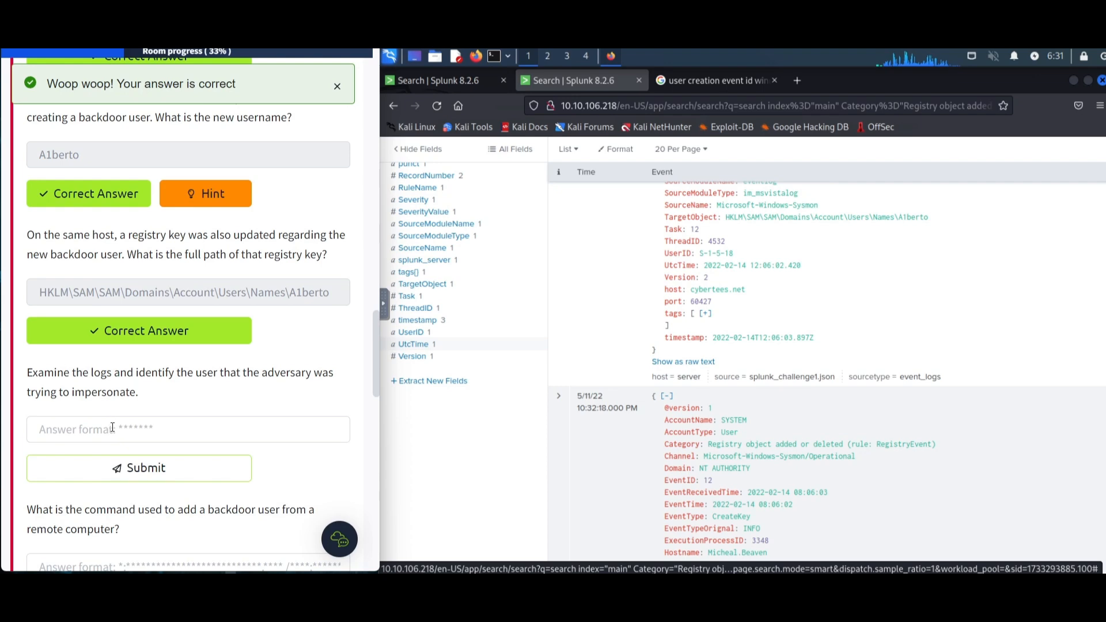
- Cut the query back to index="main" so it searches all events again
scroll(792, 280, up, 5)
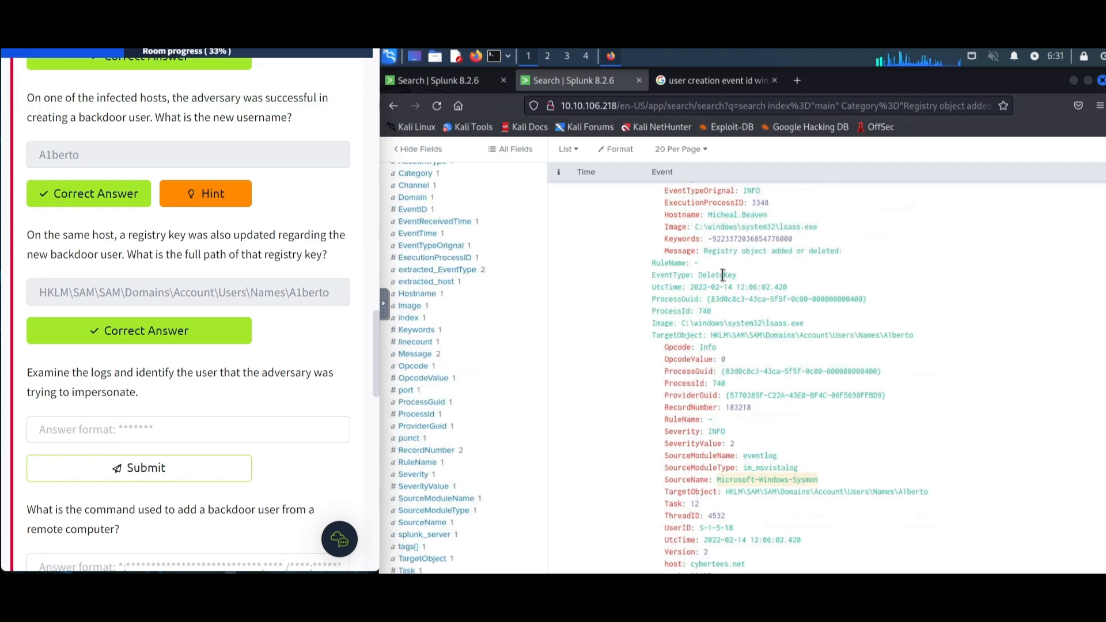
scroll(550, 214, up, 3)
drag(773, 231, 465, 228)
key(BackSpace)
key(Return)
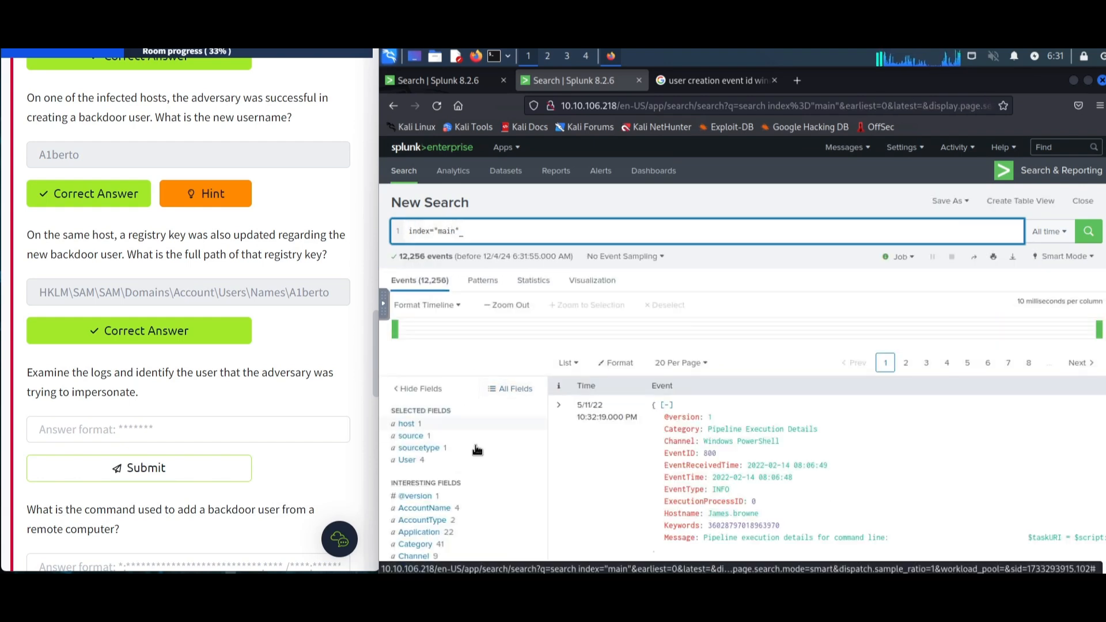
- Filter the search to User "Cybertees\\Alberto" from the User field values
click(458, 465)
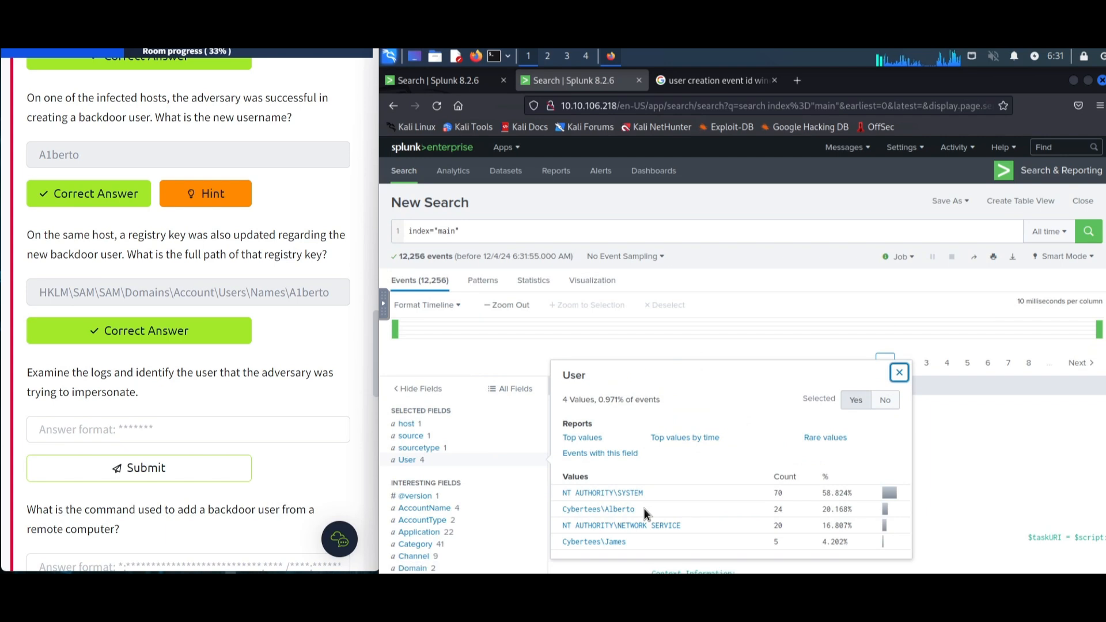
click(626, 510)
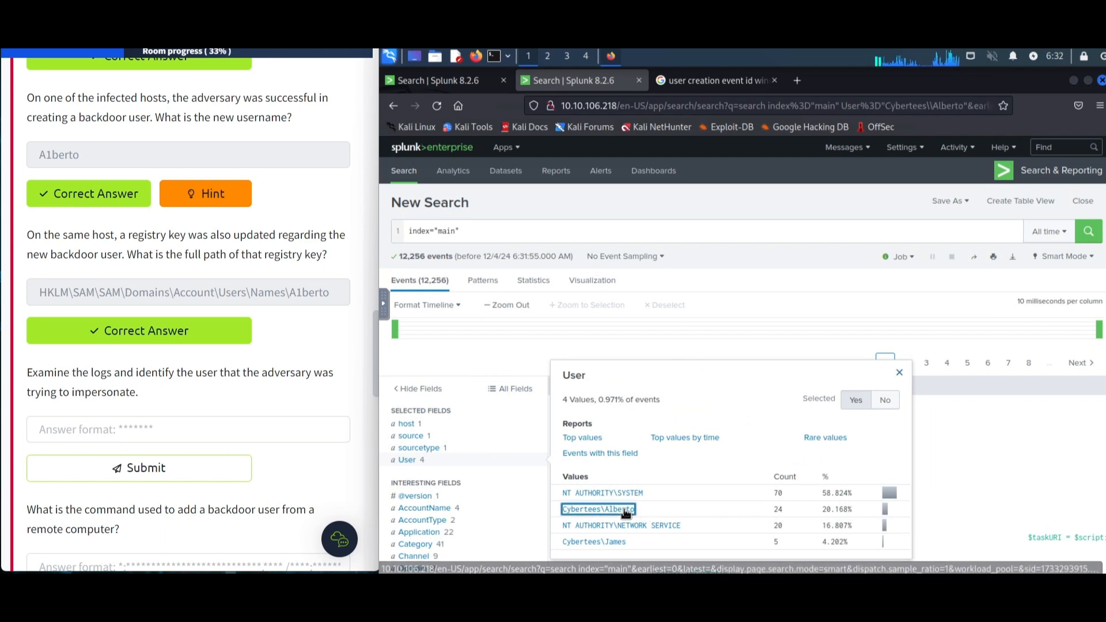
click(574, 233)
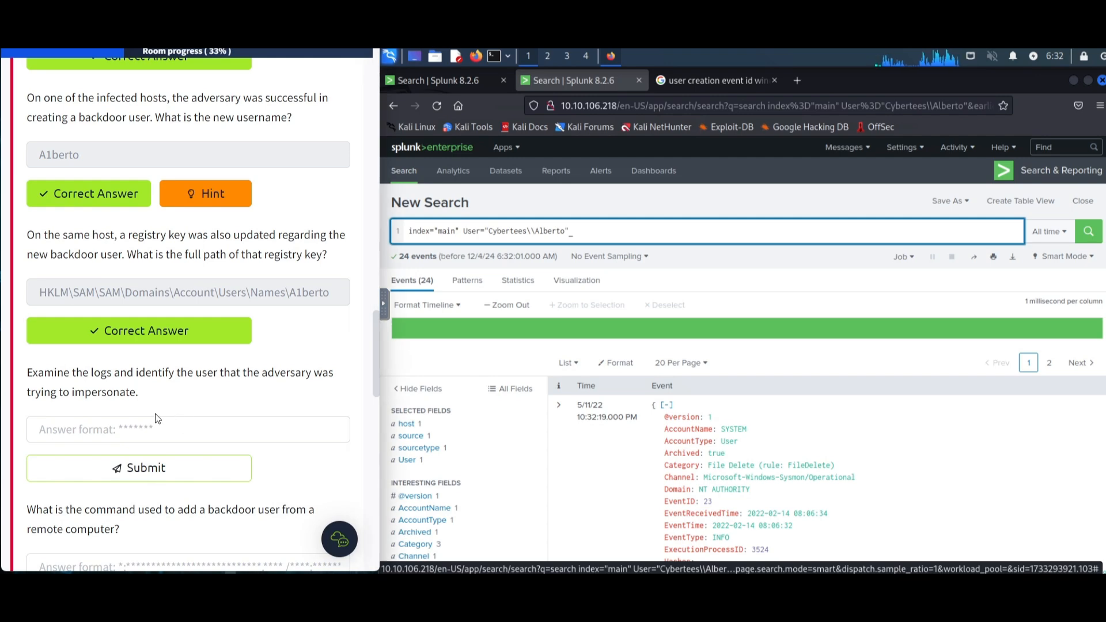
- Submit Alberto as the user the adversary was trying to impersonate
click(167, 425)
text(Albert)
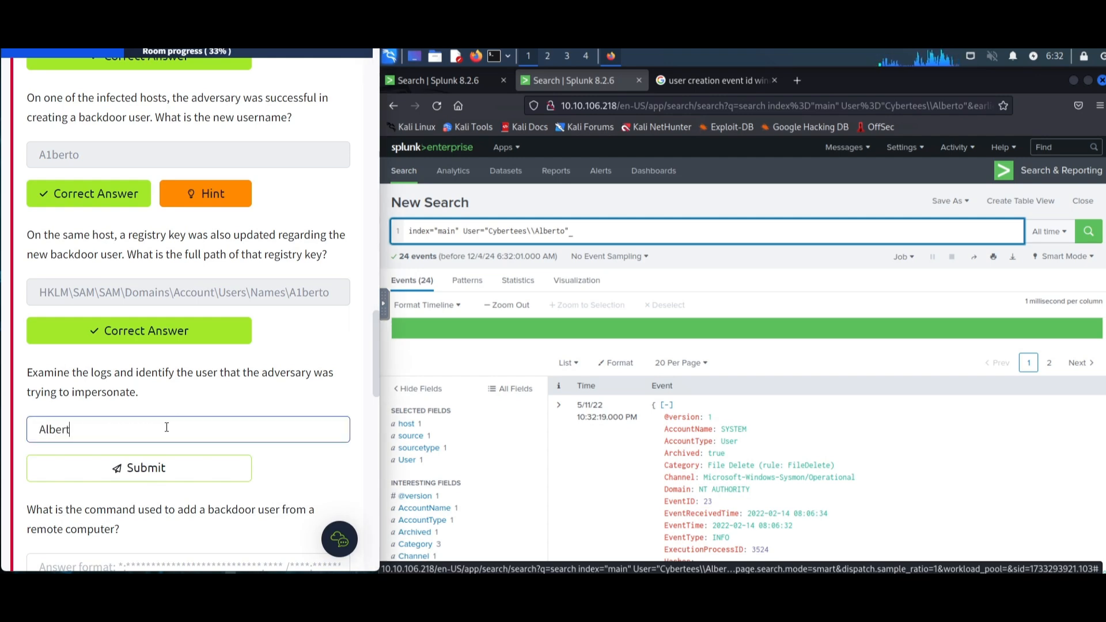
text(o)
key(Return)
scroll(195, 418, down, 3)
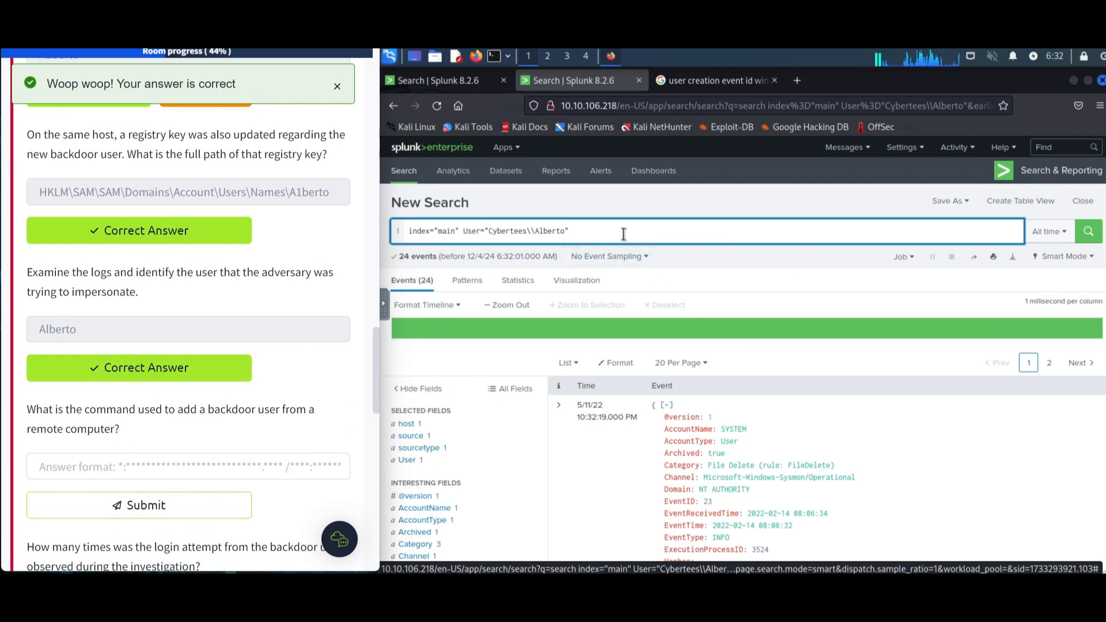
- Replace the query with index="main" to drop the user filter
drag(569, 232, 409, 231)
text(index="main")
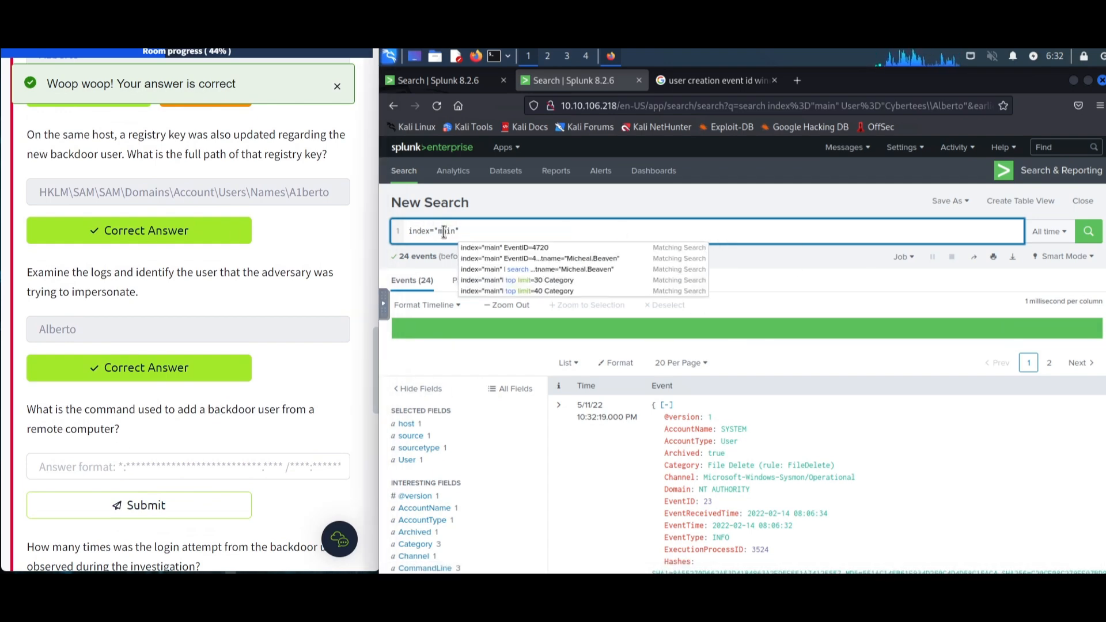
scroll(504, 472, down, 5)
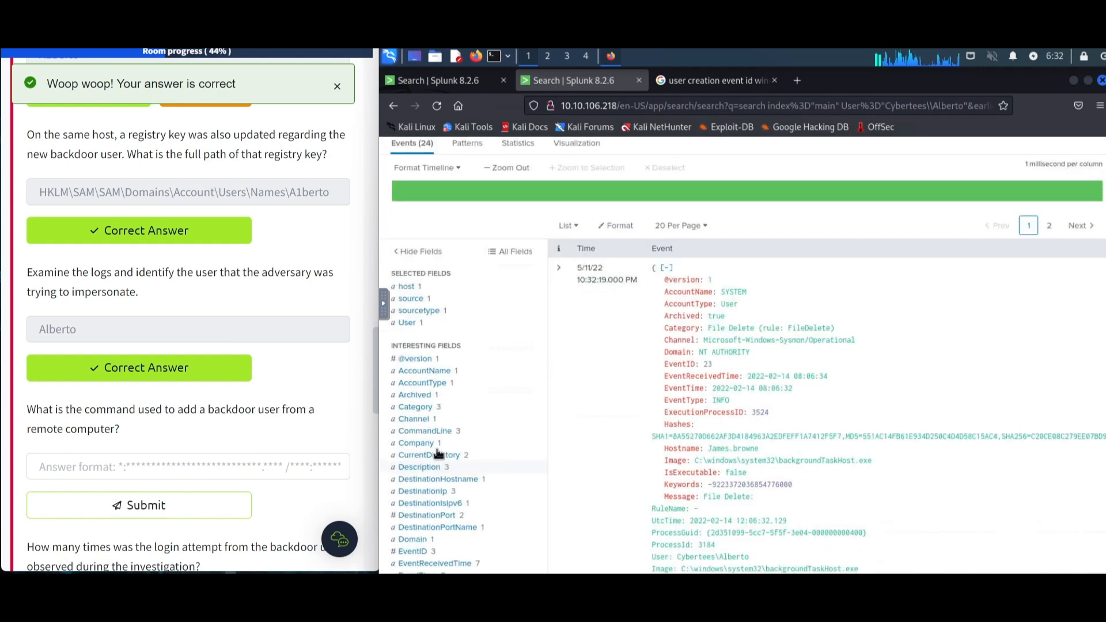
click(450, 420)
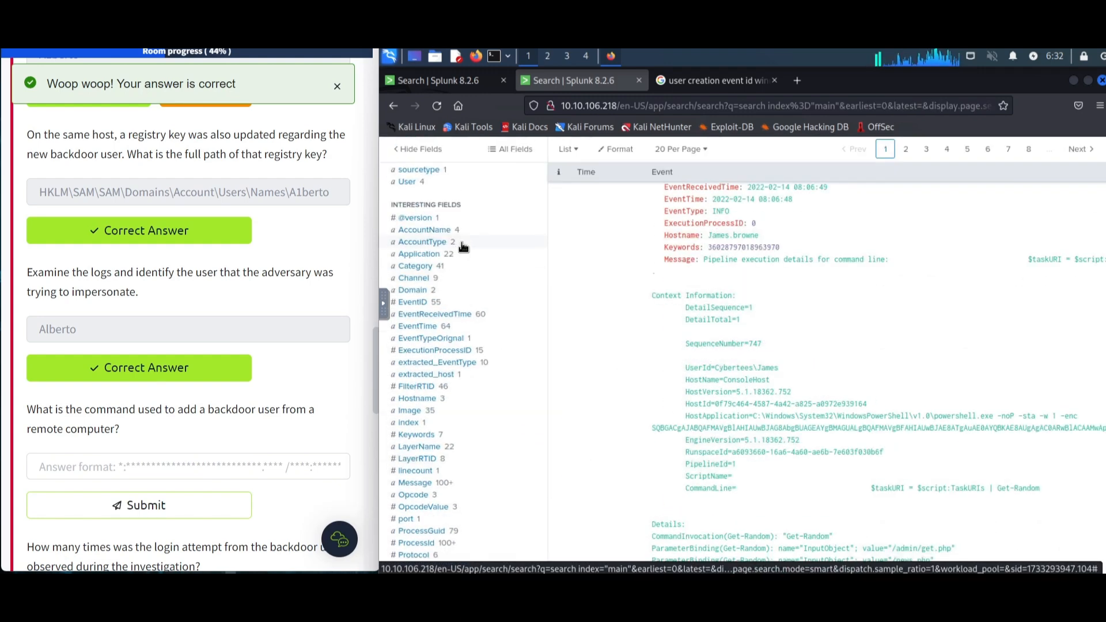
- Filter the search to Channel "Windows PowerShell" from the Channel field values
click(482, 269)
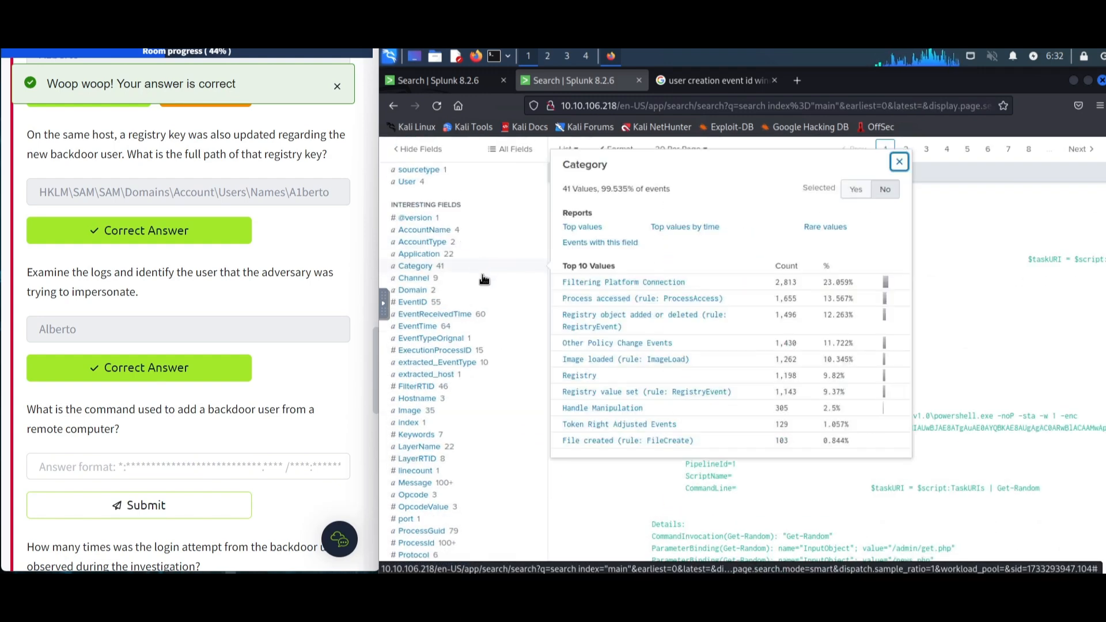
click(484, 281)
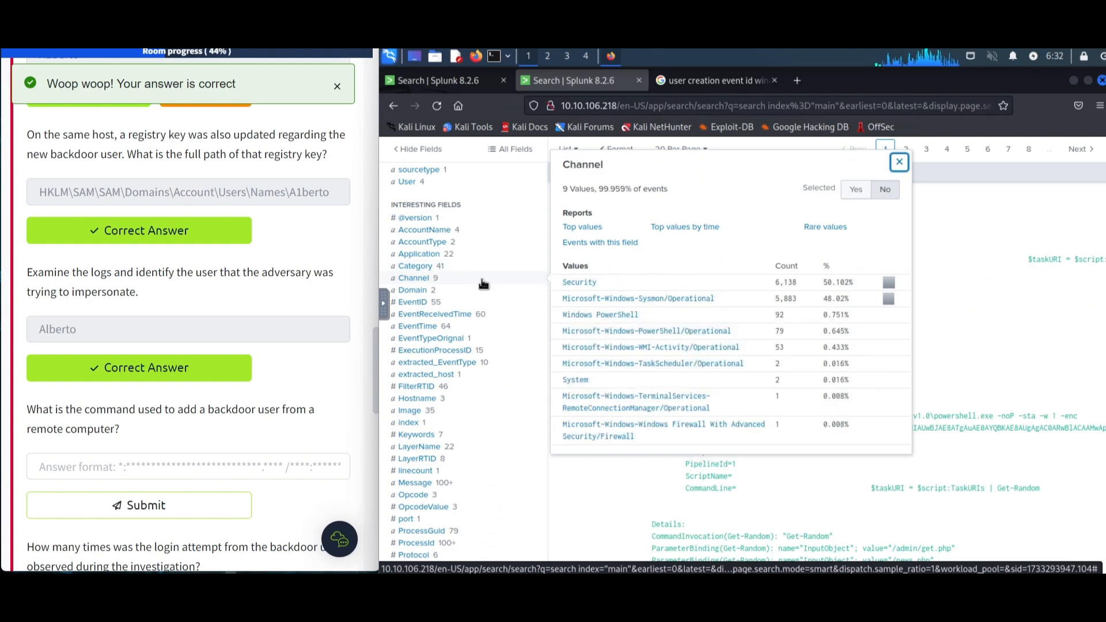
click(604, 317)
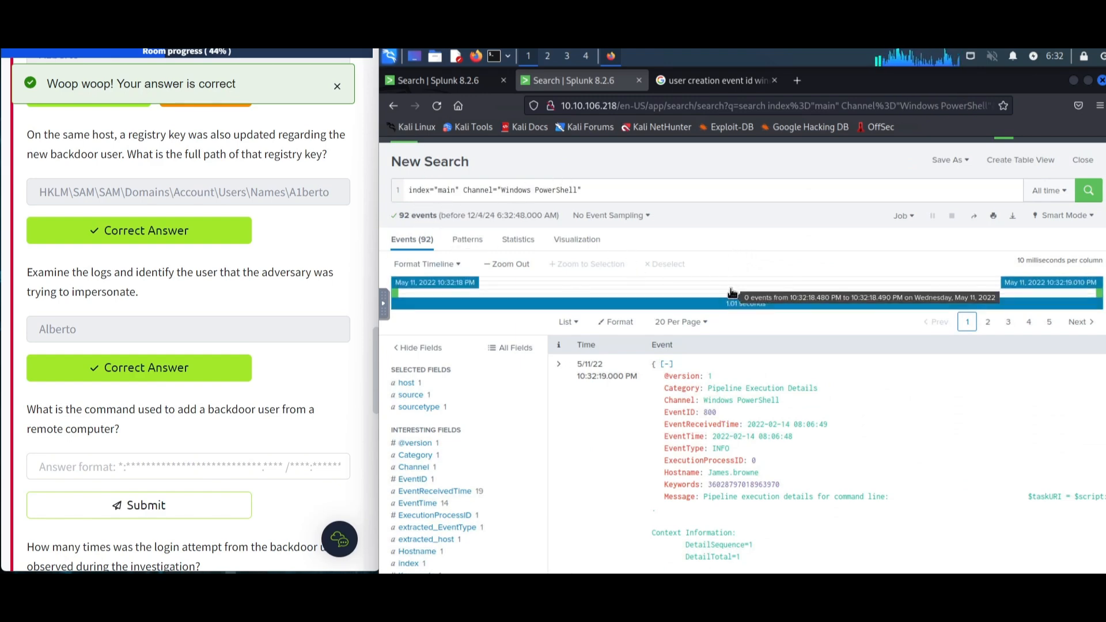
- Add the keyword A1berto to the Windows PowerShell search
scroll(849, 471, down, 3)
scroll(847, 447, down, 2)
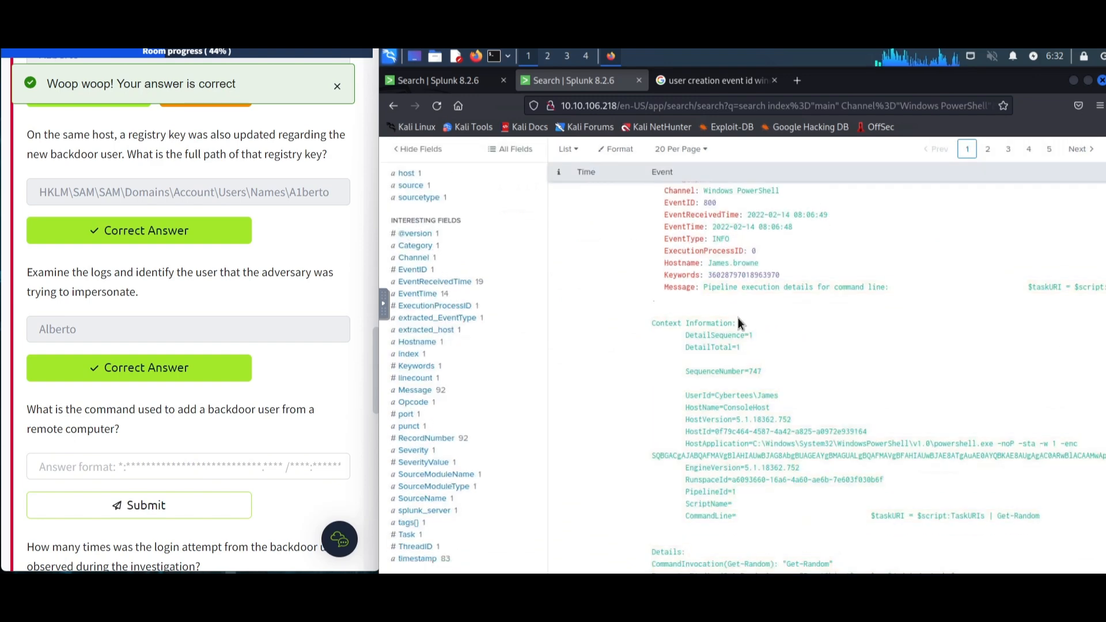
scroll(667, 216, up, 5)
text(A1)
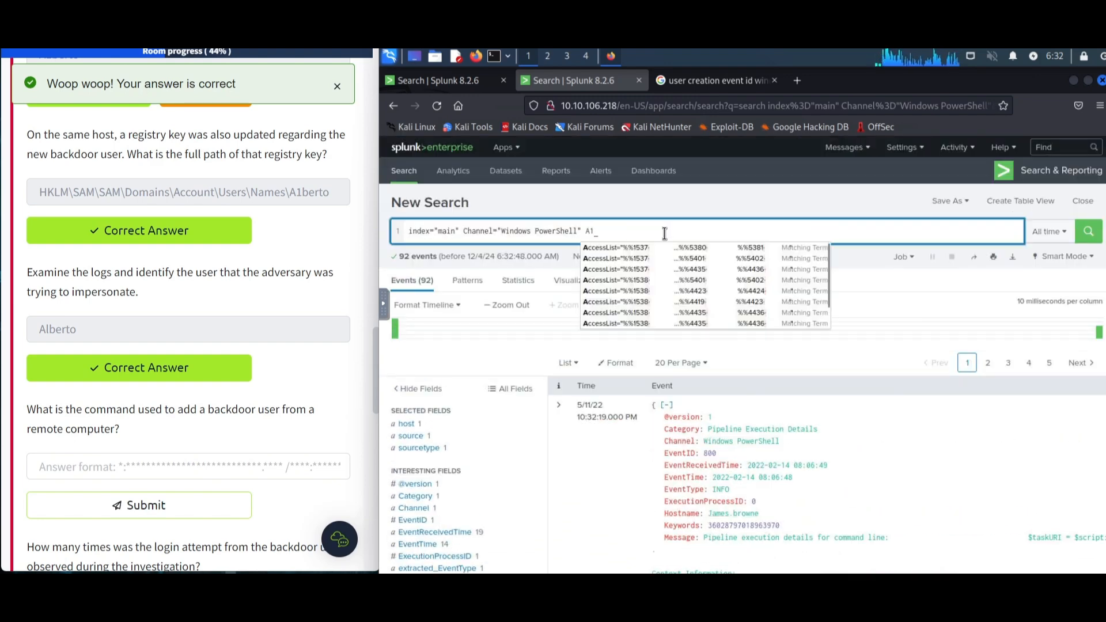
text(berto)
key(Return)
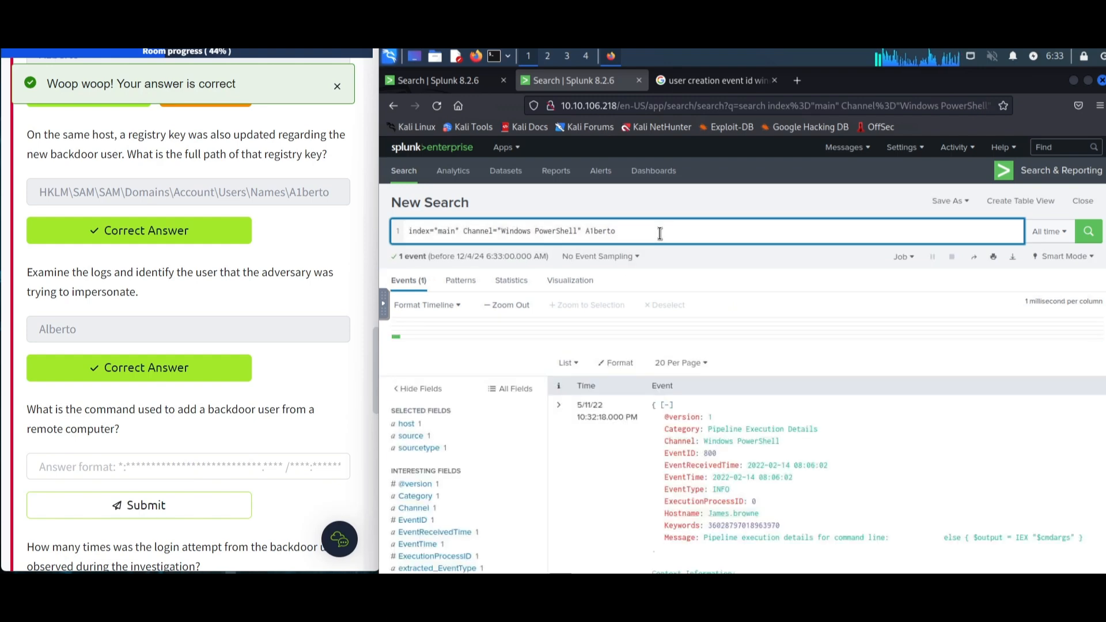
- Scroll through the PowerShell event and copy the wmic command value from its raw text
scroll(841, 313, down, 4)
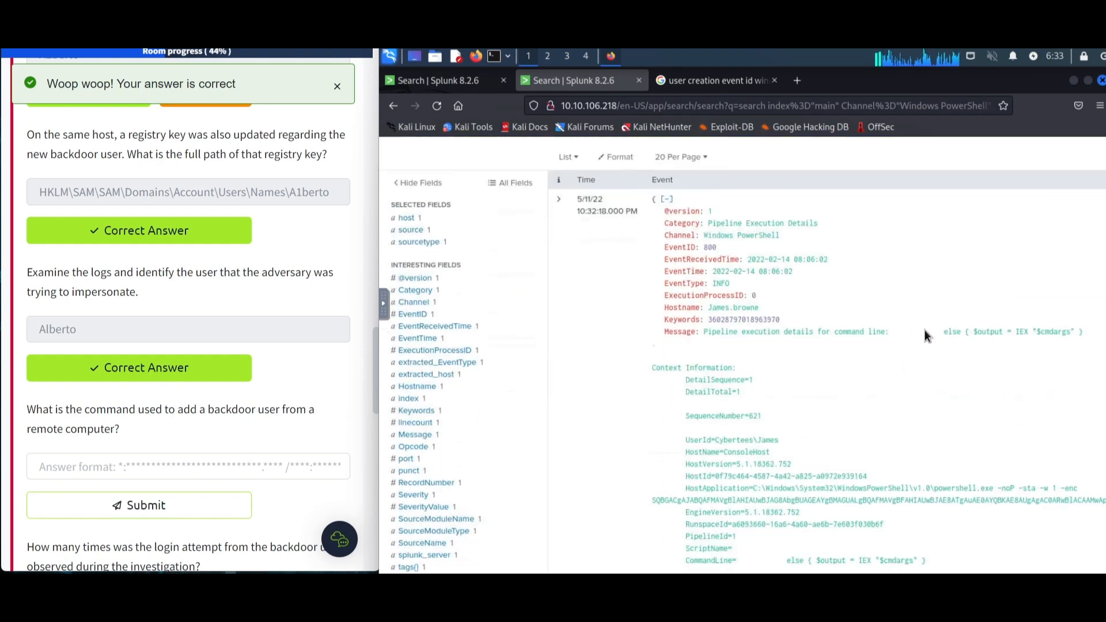
scroll(926, 386, down, 3)
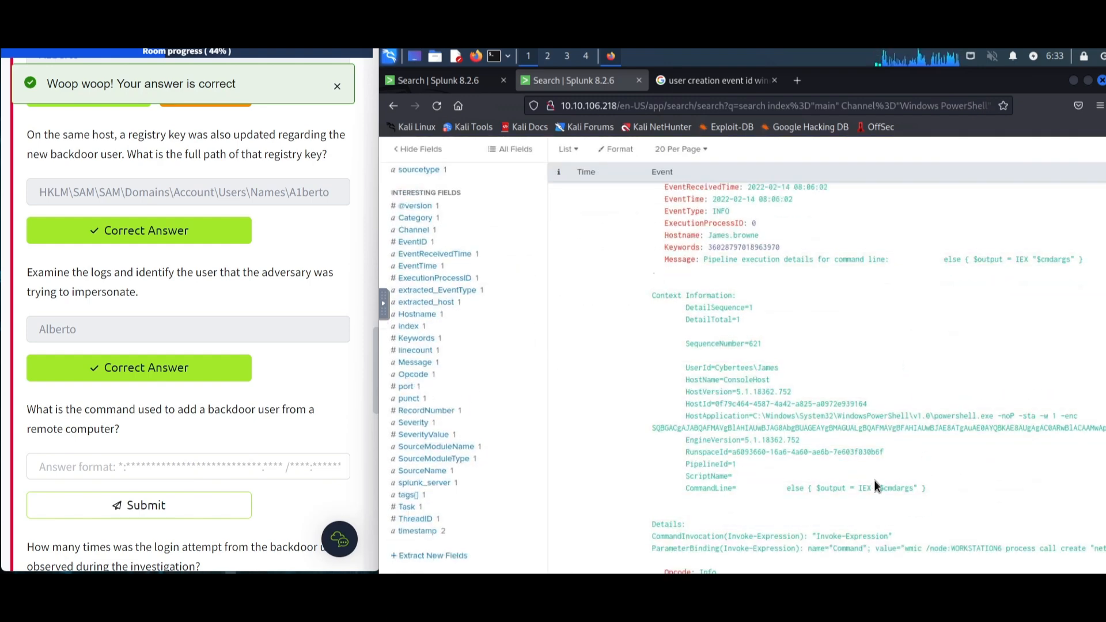
scroll(803, 389, down, 3)
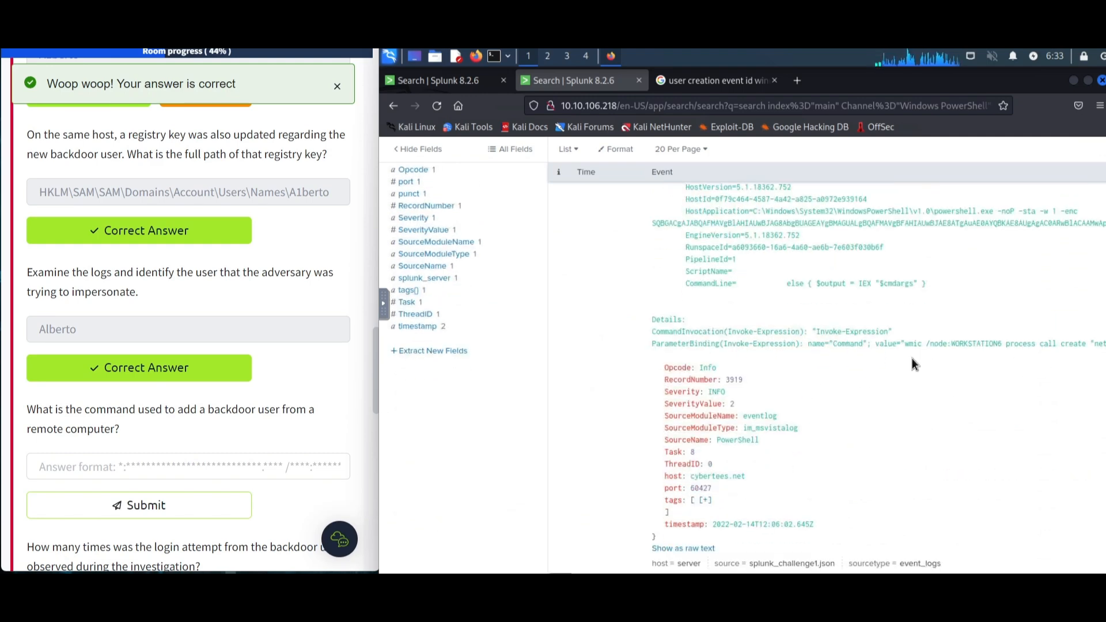
drag(904, 343, 1104, 343)
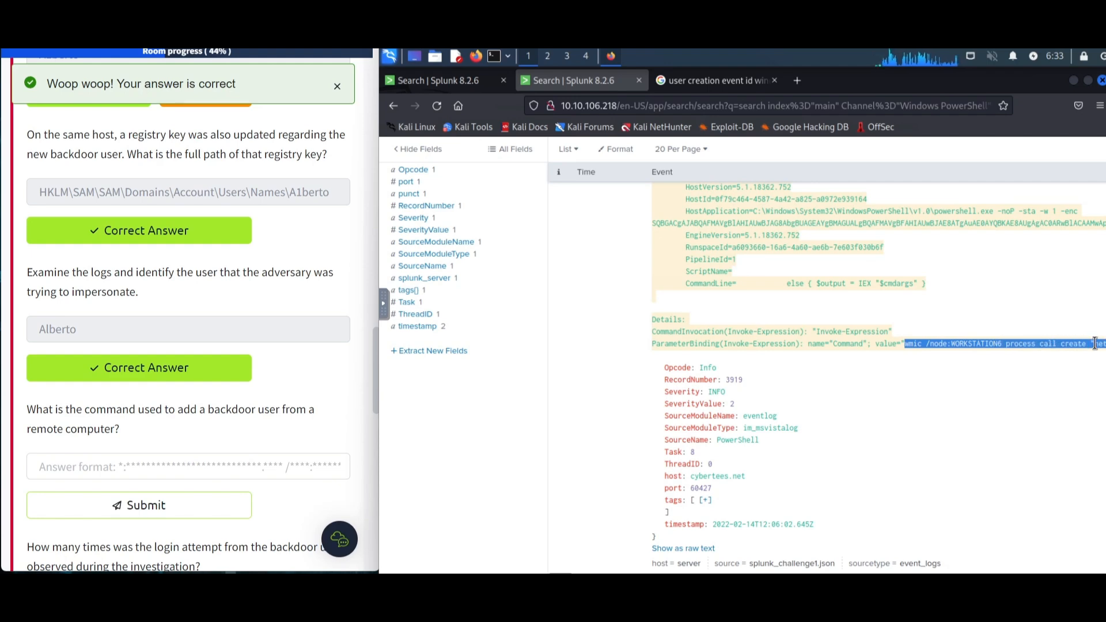
click(913, 346)
drag(813, 489, 706, 502)
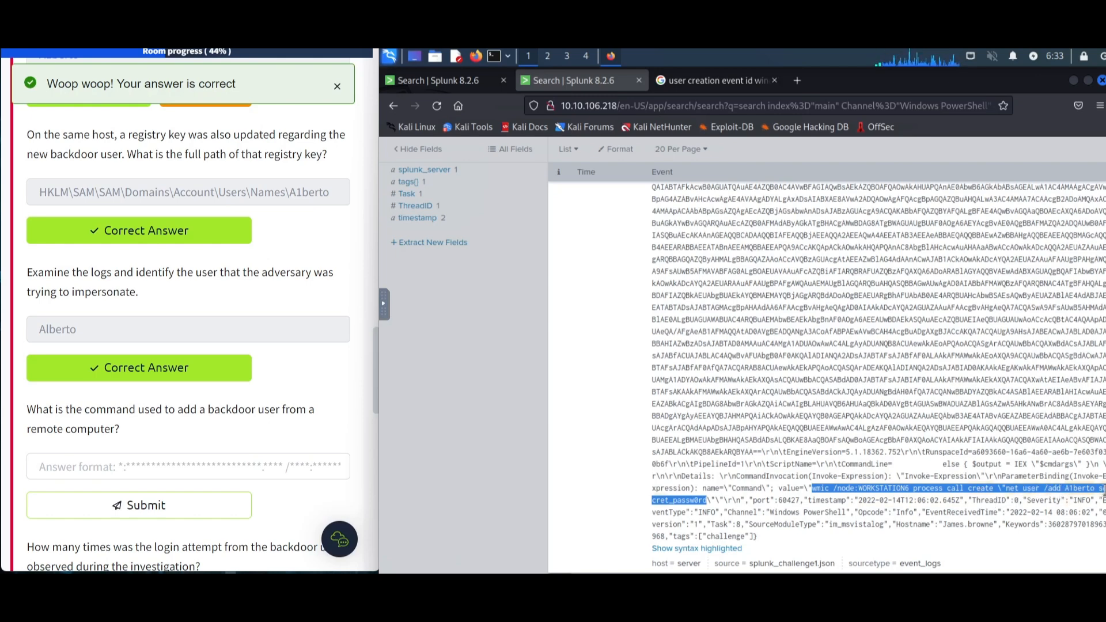
- Paste the copied wmic command into the backdoor command answer and submit it
drag(123, 447, 136, 475)
click(138, 505)
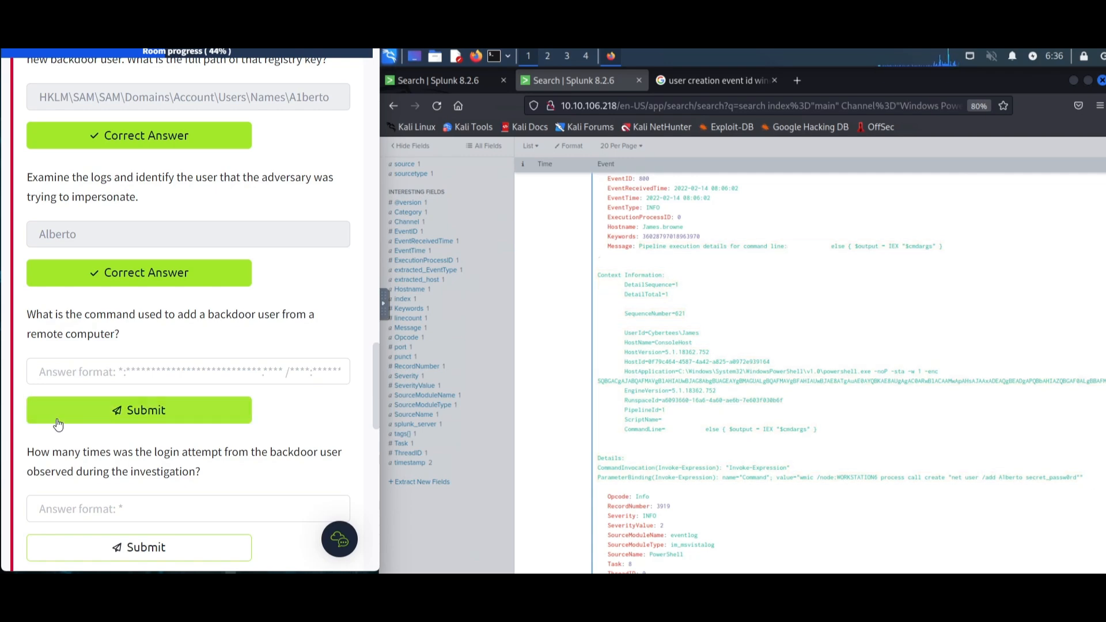
click(165, 376)
text(source = splunk_challenge1.json    sourcetype = event_logs)
key(Return)
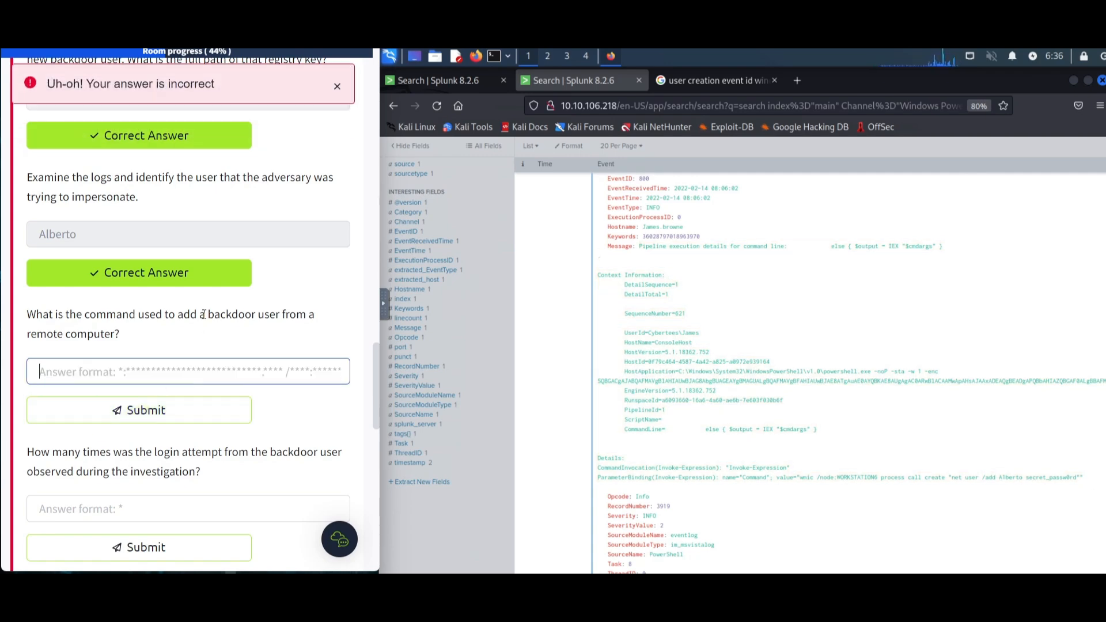
- Search the main index for net user wmic events and filter to User "Cybertees\\James"
click(1080, 479)
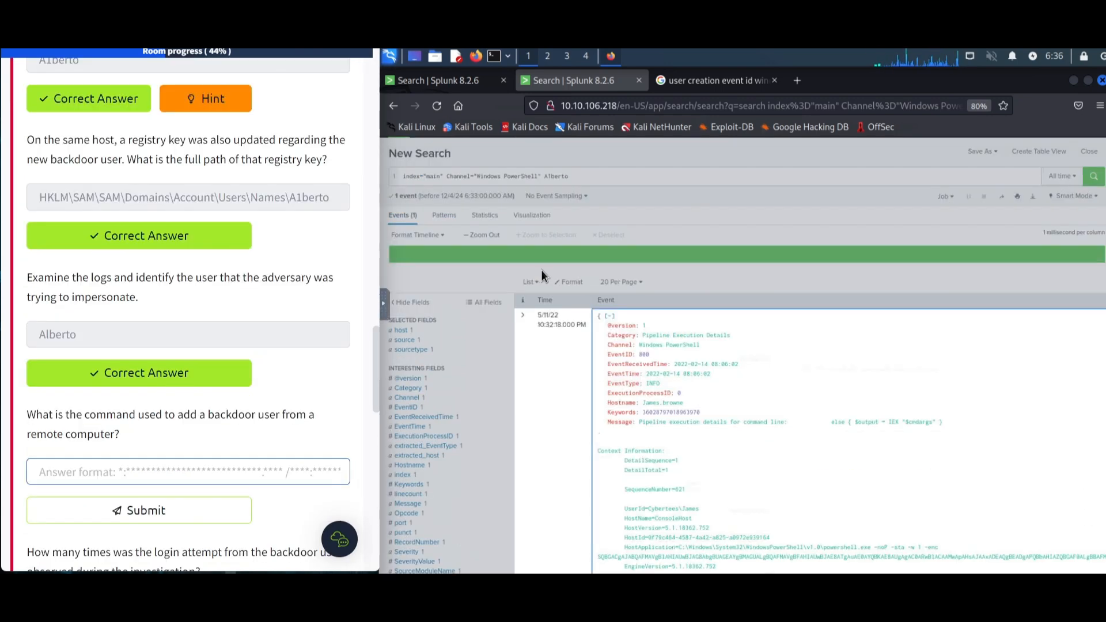
scroll(553, 242, up, 1)
click(589, 213)
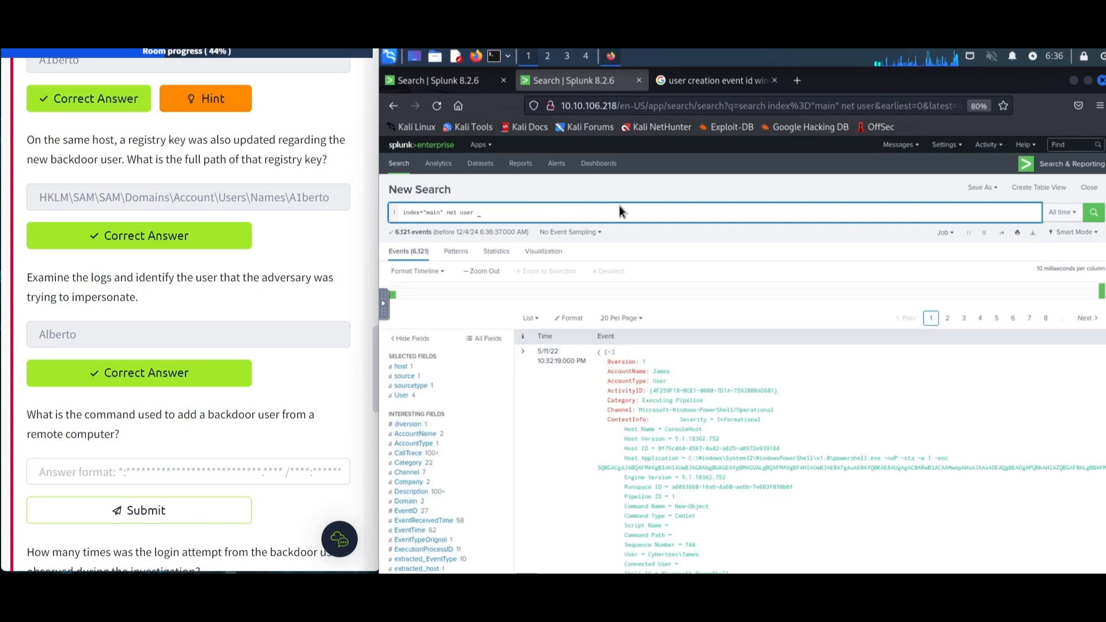
text(wmic)
key(Return)
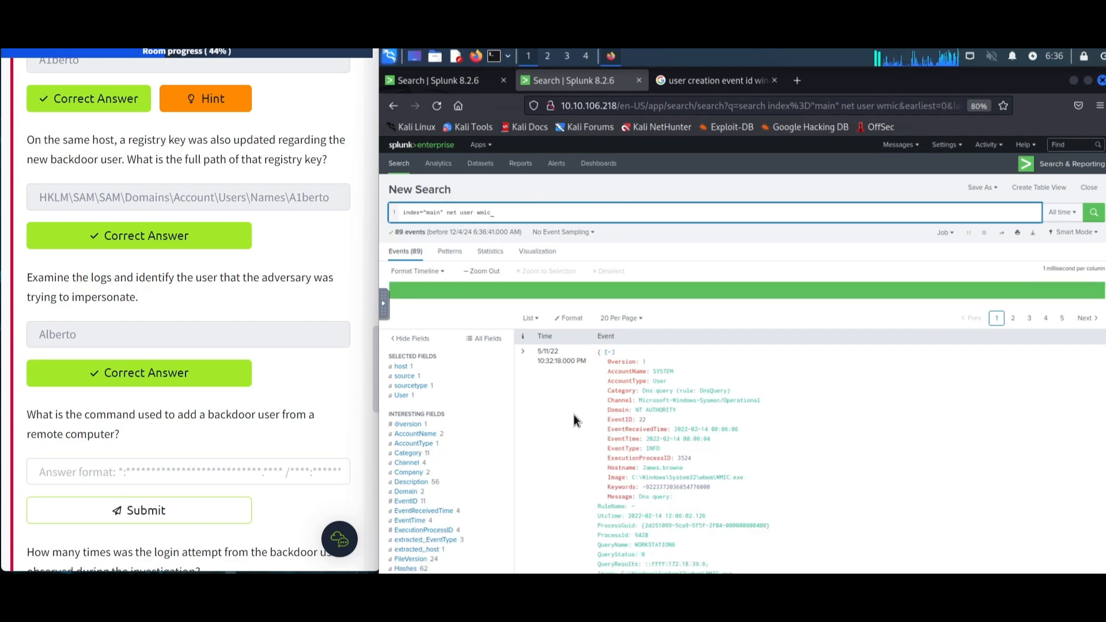
click(435, 397)
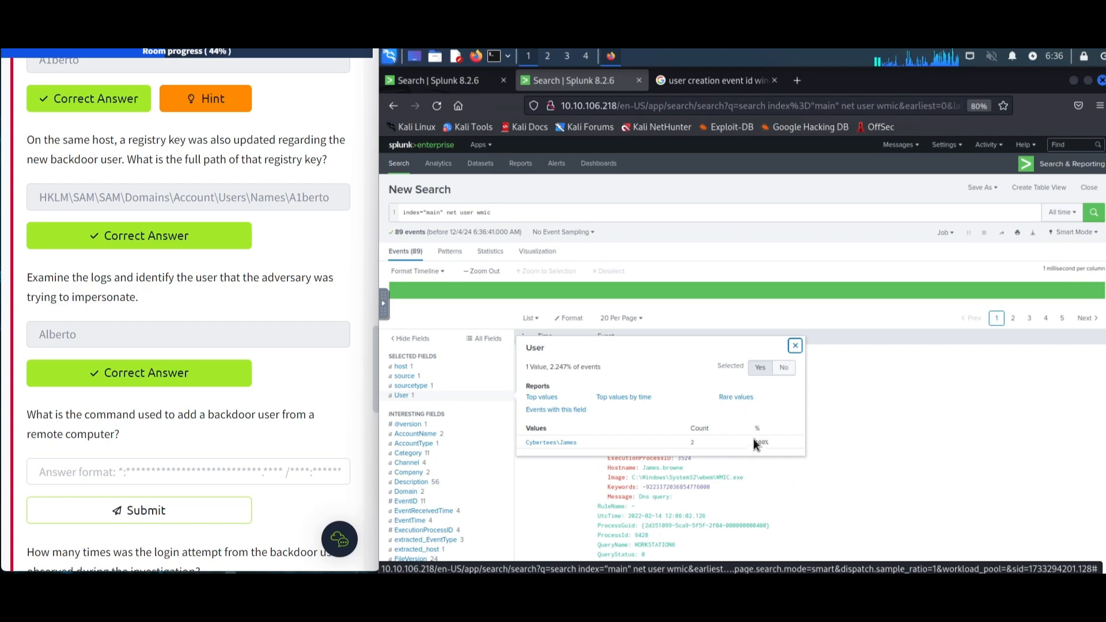
click(550, 443)
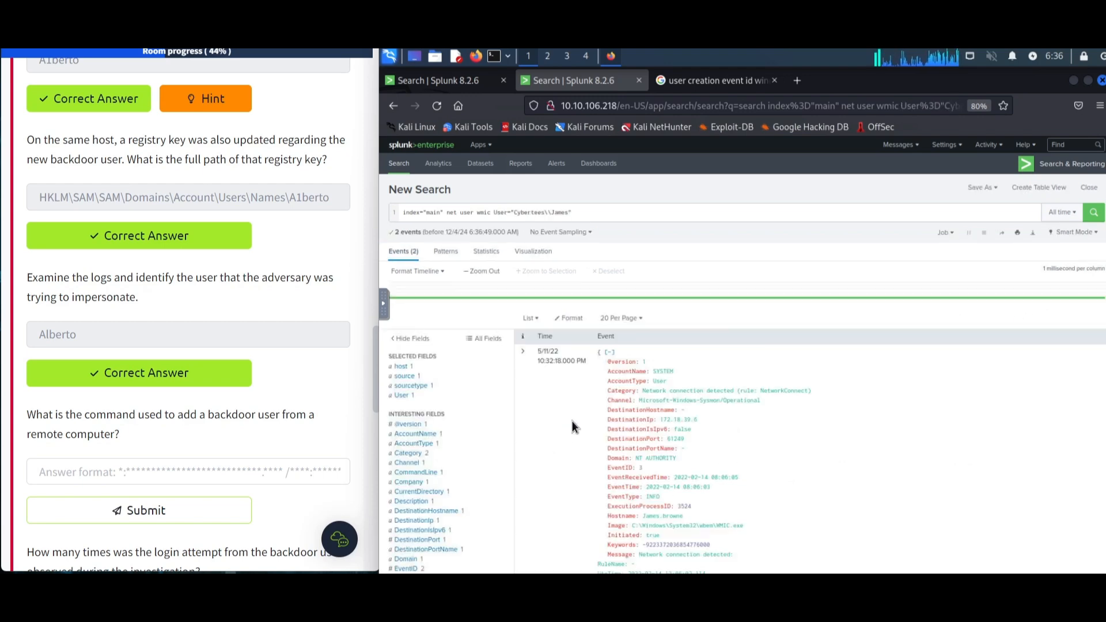
- Scroll to the process-create event and copy the full WMIC.exe command line
scroll(656, 306, down, 5)
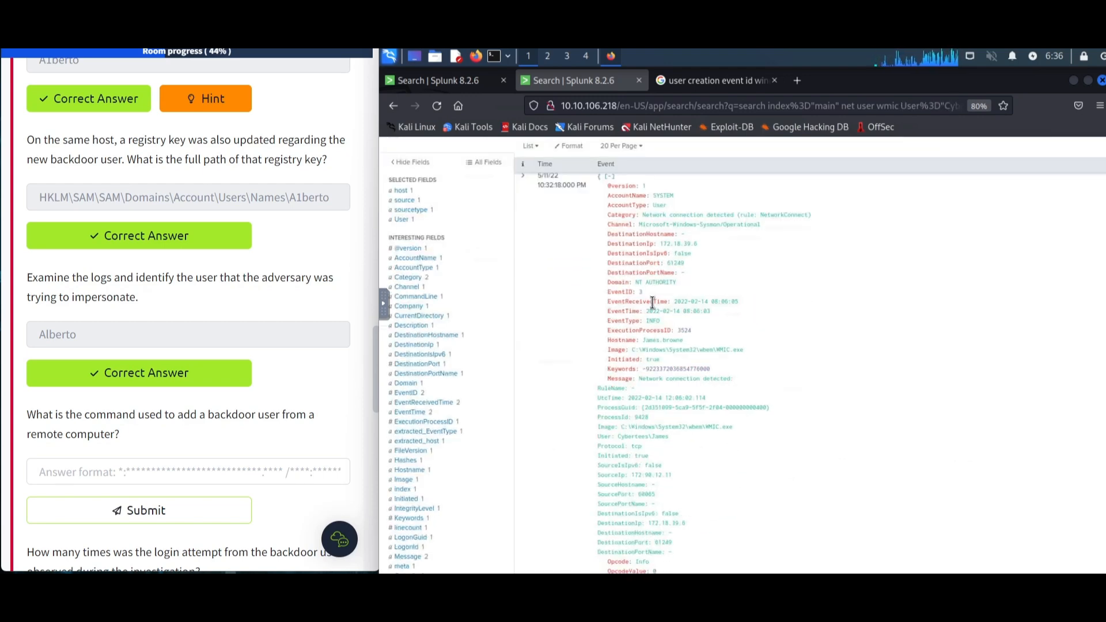
scroll(742, 313, down, 5)
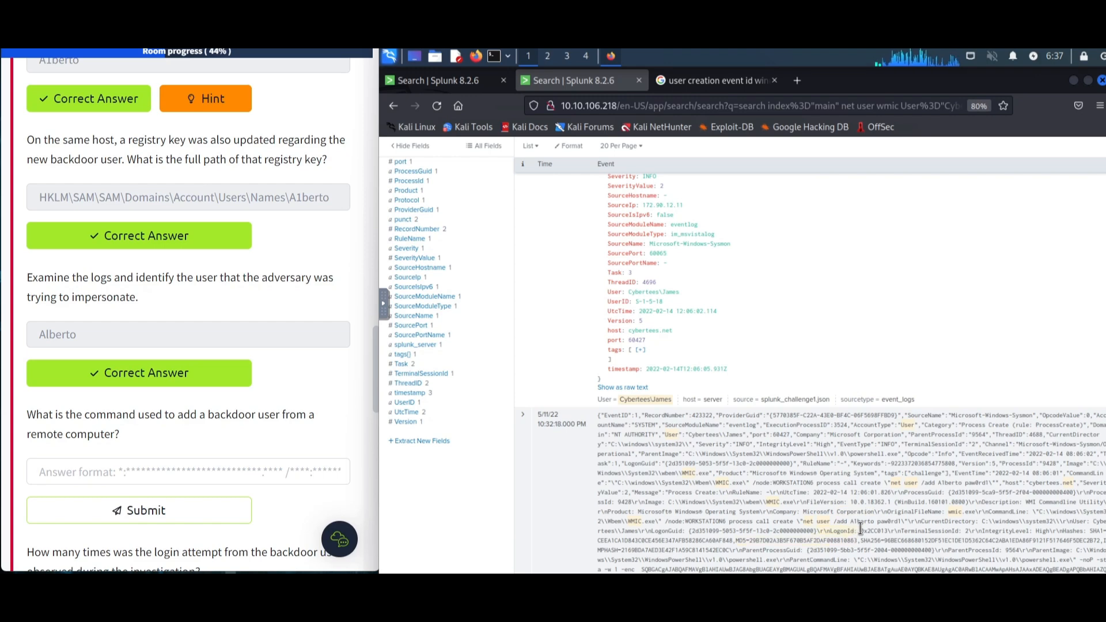
drag(901, 522, 1040, 512)
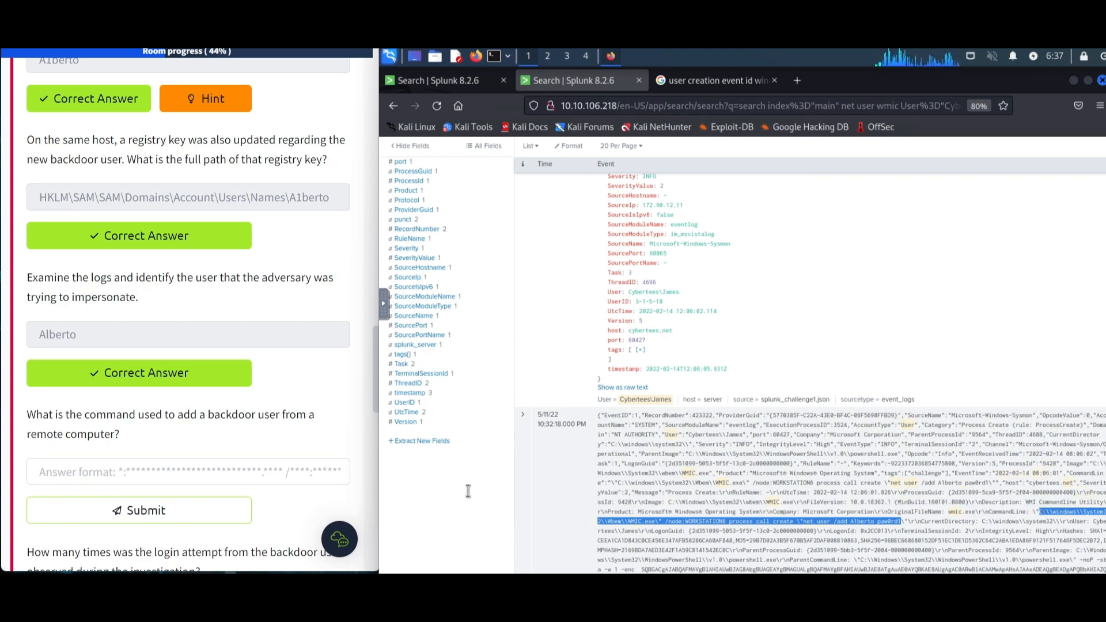
- Paste the WMIC command line into the backdoor command answer and submit it
click(171, 467)
key(ctrl+v)
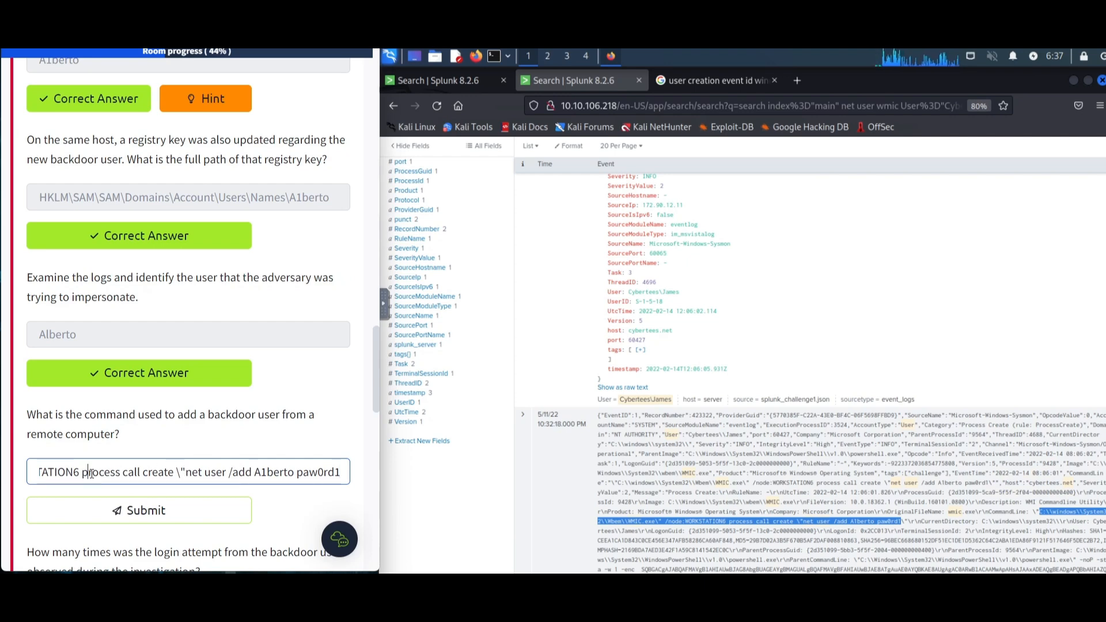
key(Return)
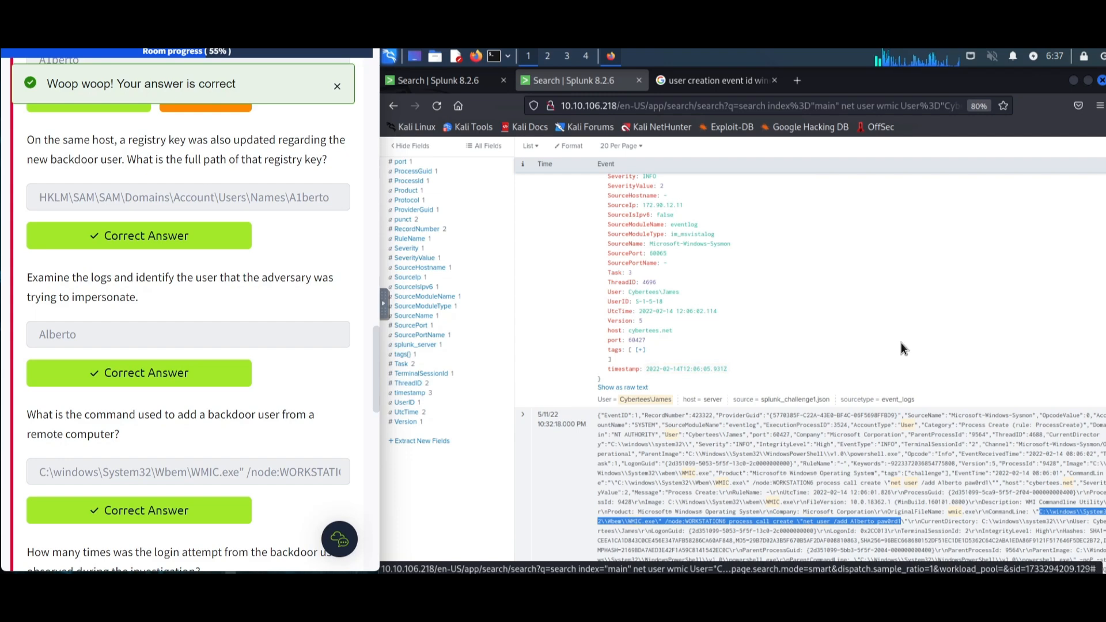
drag(259, 473, 95, 480)
click(145, 418)
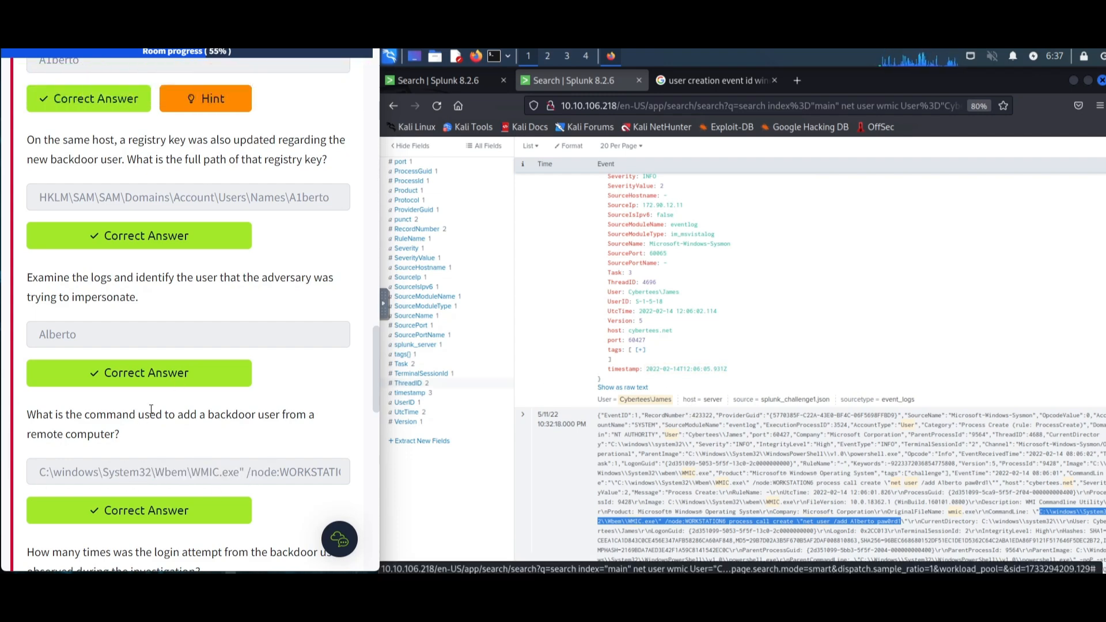
scroll(145, 418, down, 7)
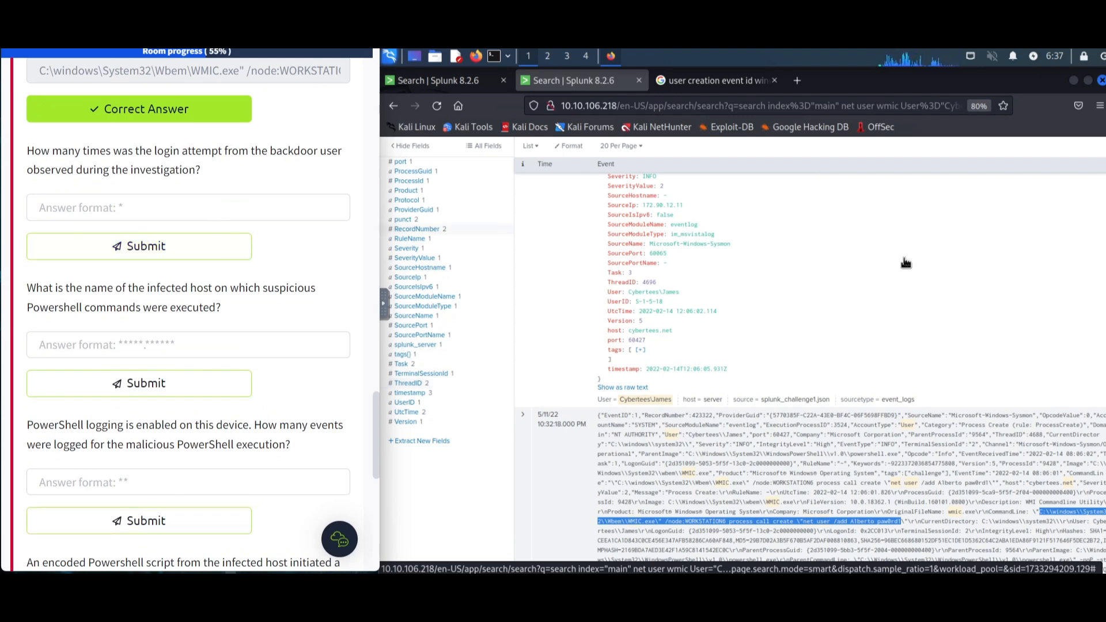
scroll(740, 288, up, 10)
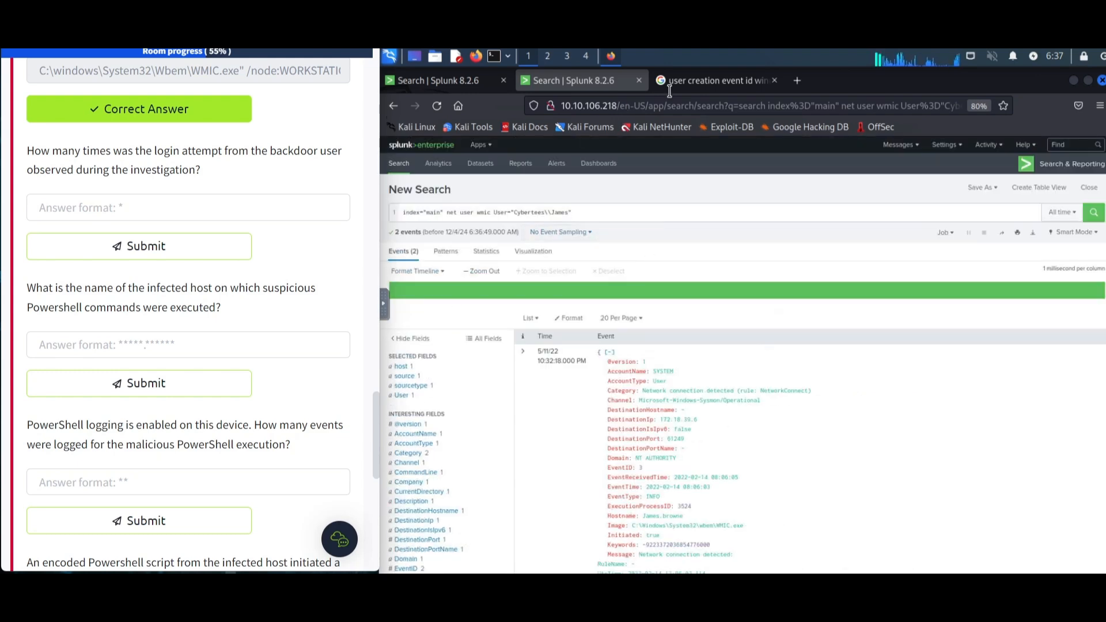
- Search the web for "logon event id windows" to find the Windows logon event ID
click(717, 80)
click(577, 166)
key(ctrl+a)
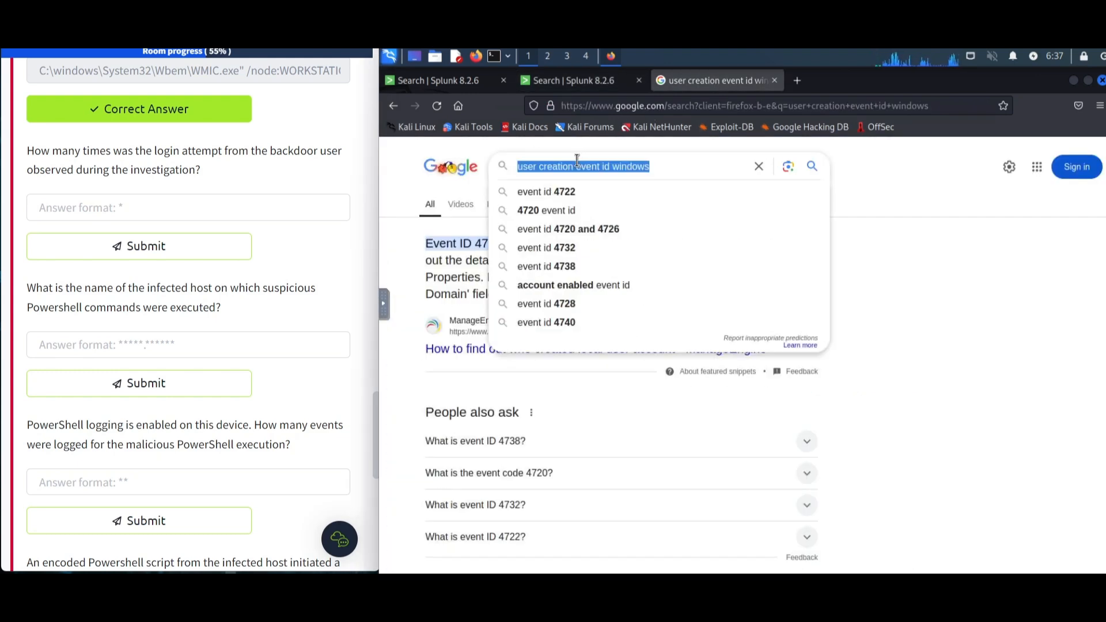
text(logon even)
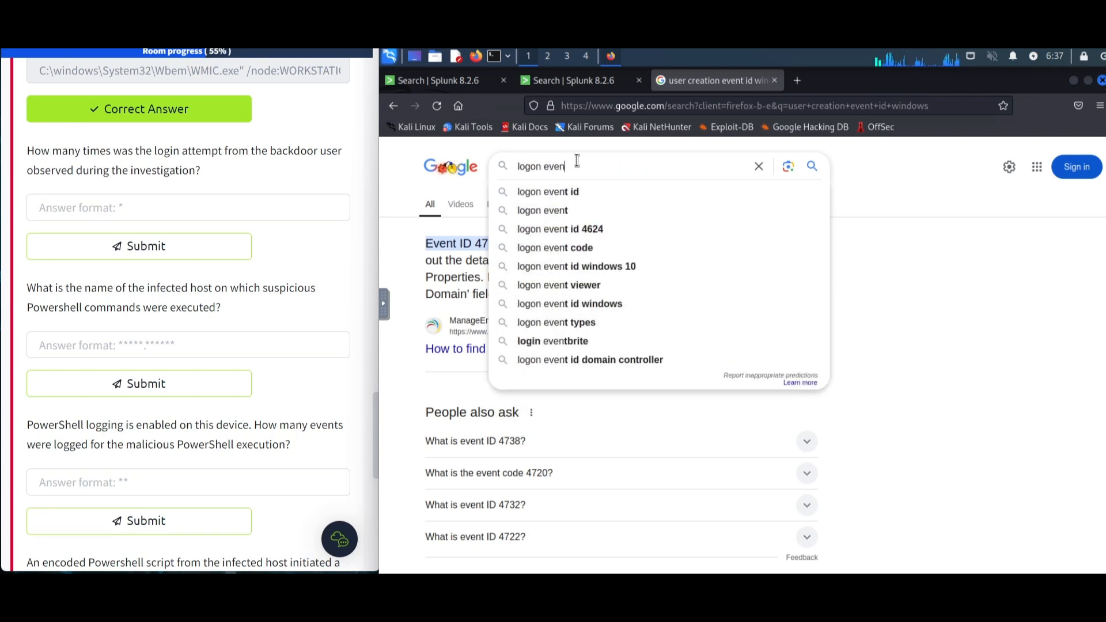
text(t id windows)
key(Return)
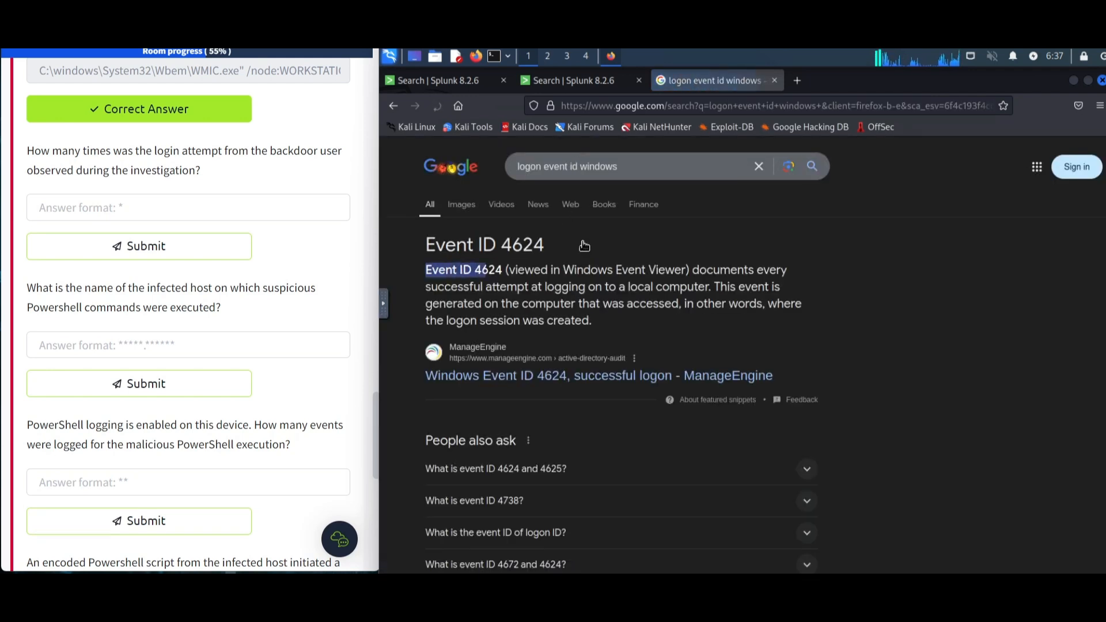
drag(545, 247, 485, 246)
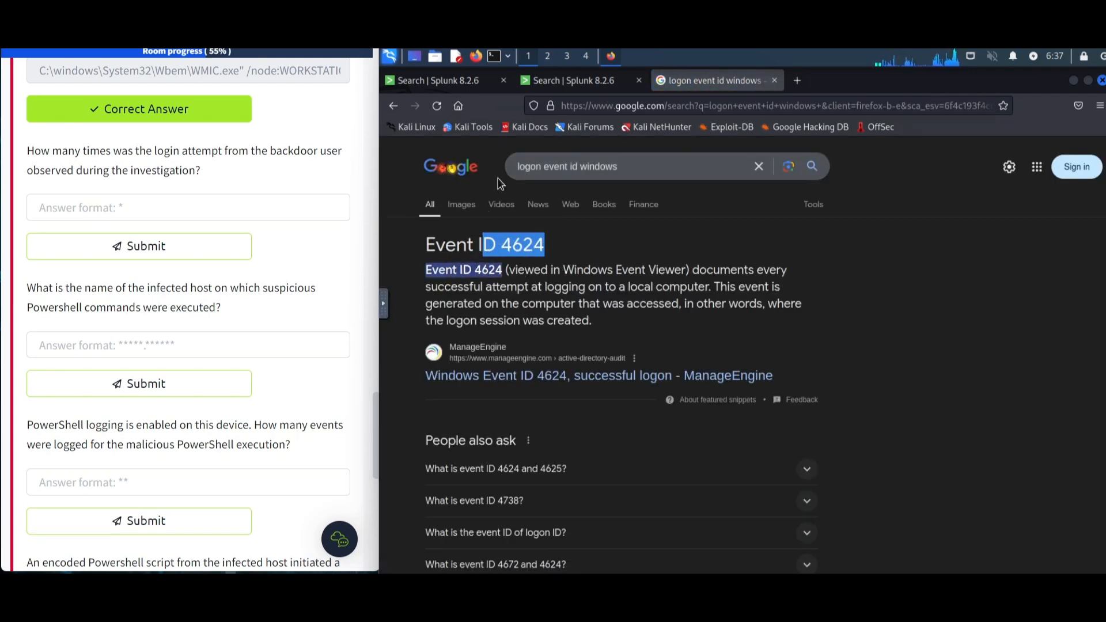
- Search the main index in Splunk for events with EventID=4624
click(562, 84)
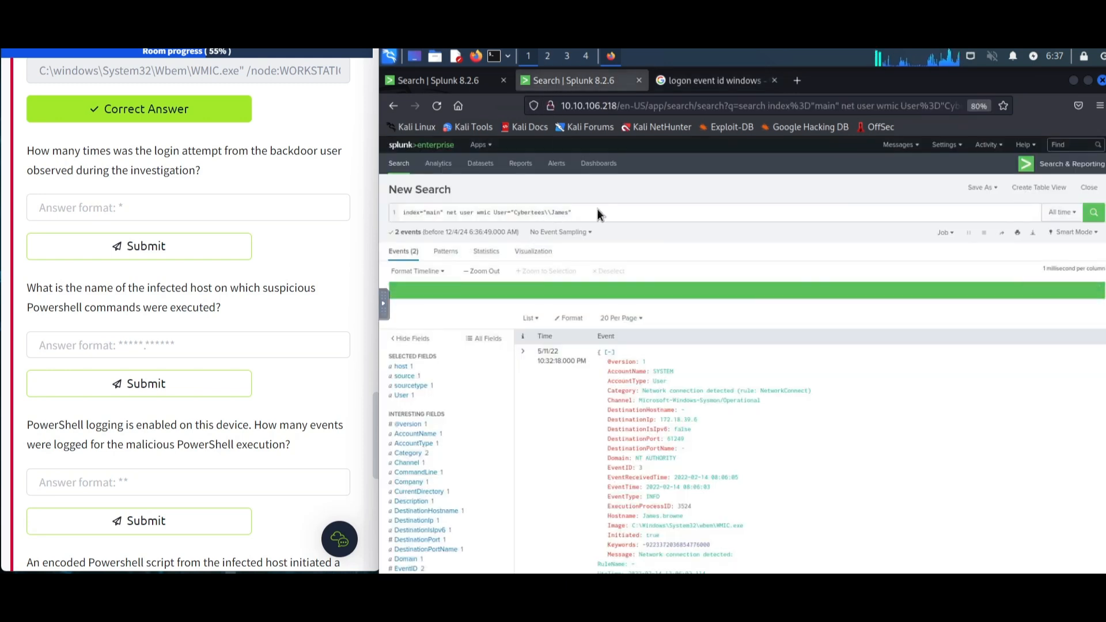
drag(448, 213, 606, 211)
text(n)
key(BackSpace)
text(EventID=")
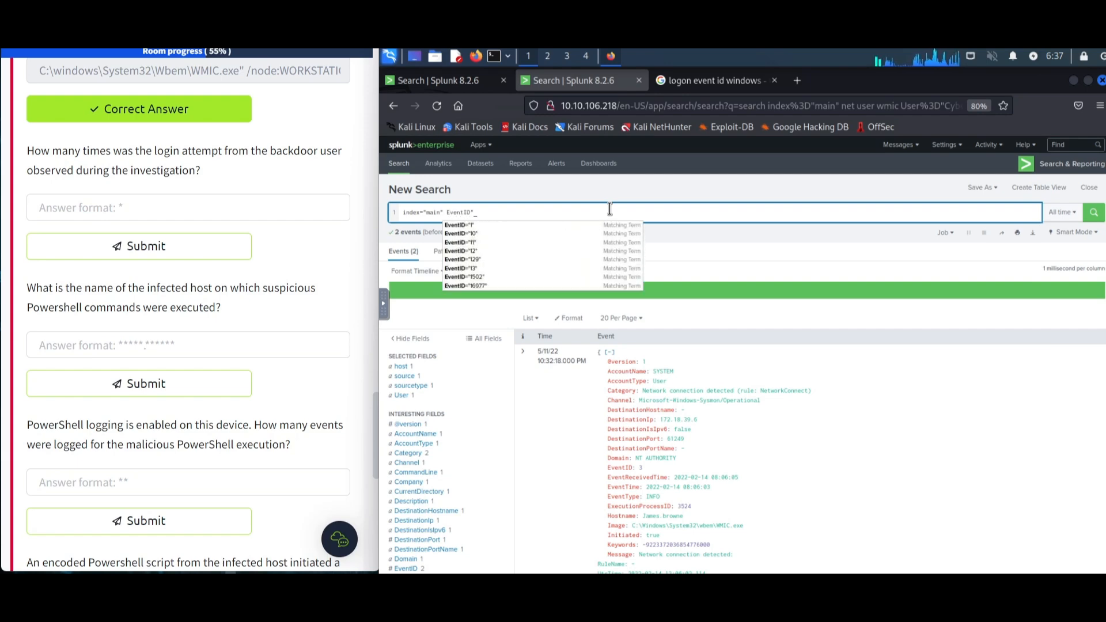
key(Escape)
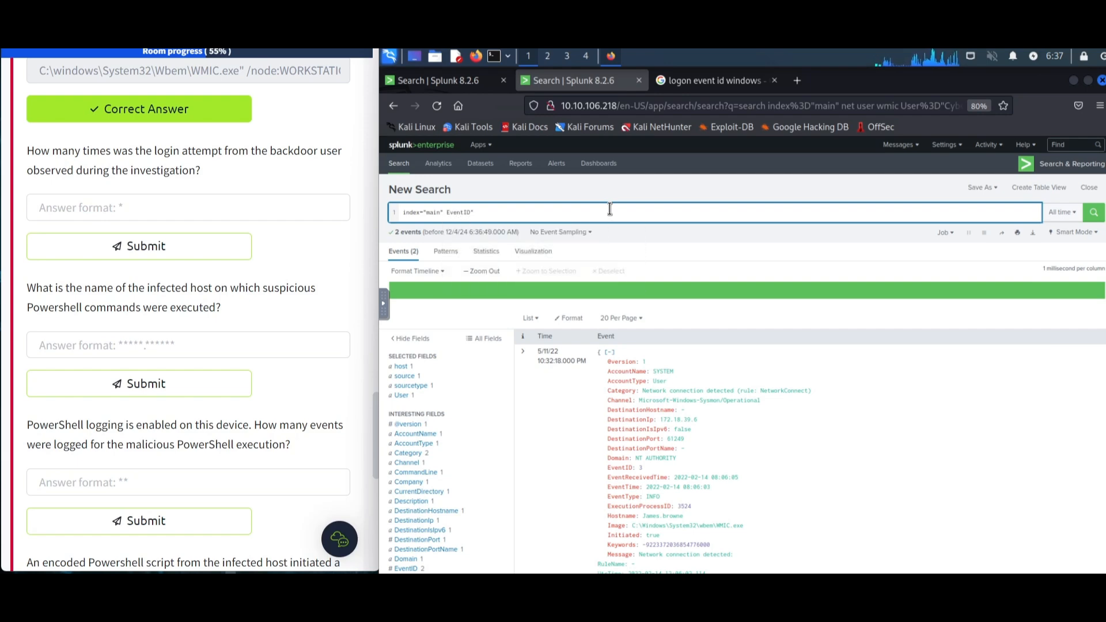
key(BackSpace)
text(4)
text(46)
text(24)
key(Return)
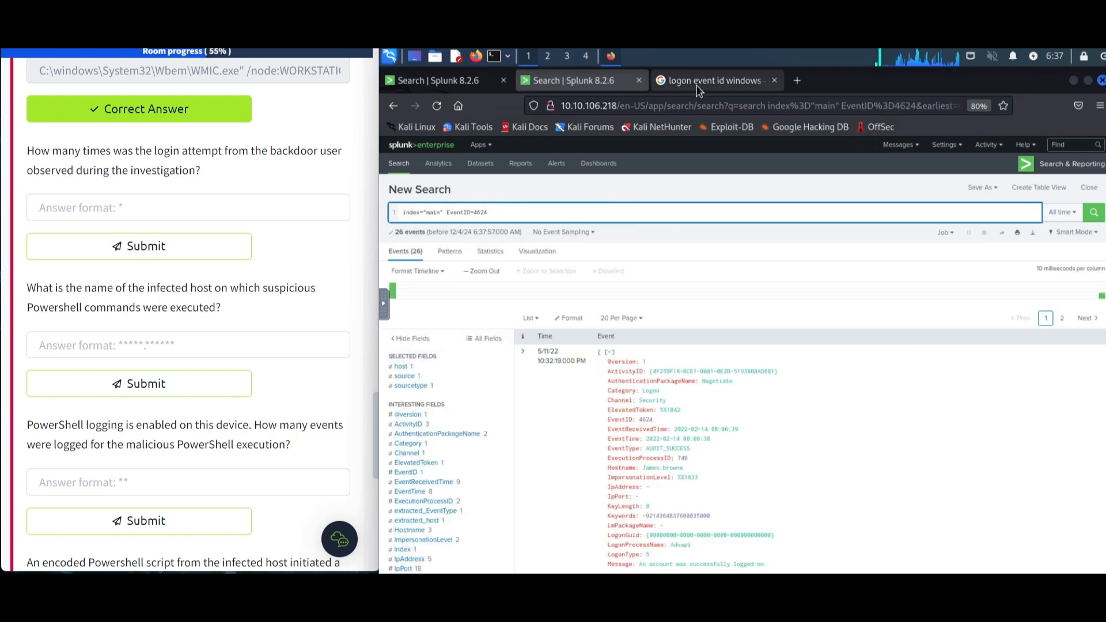
- Add A1berto to the EventID=4624 search to look for the backdoor user's logons
click(698, 90)
click(577, 88)
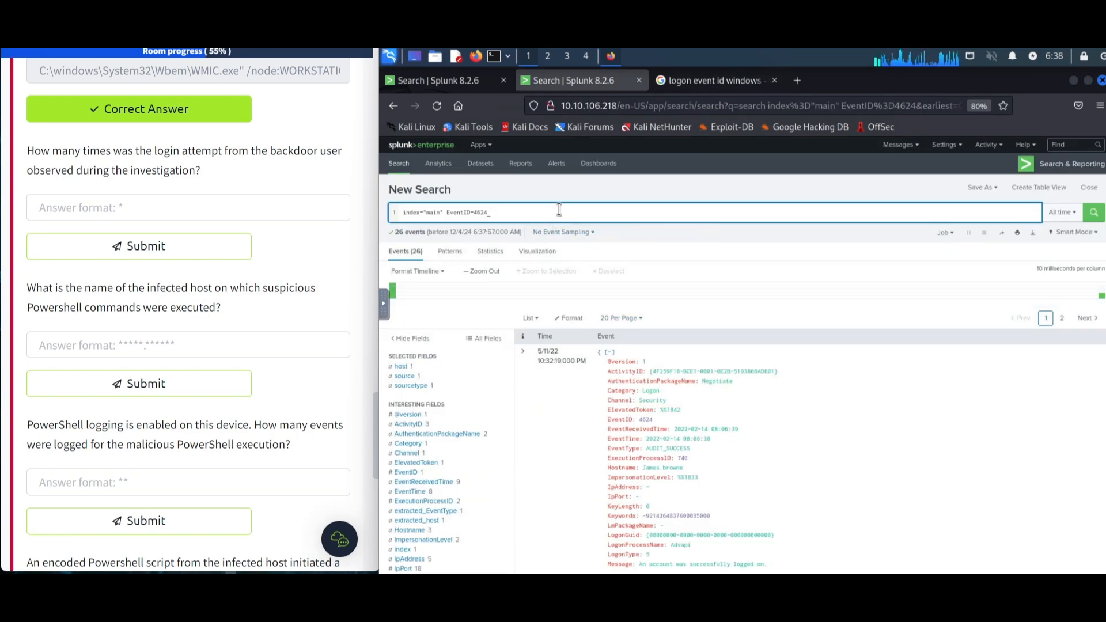
key(BackSpace)
key(Return)
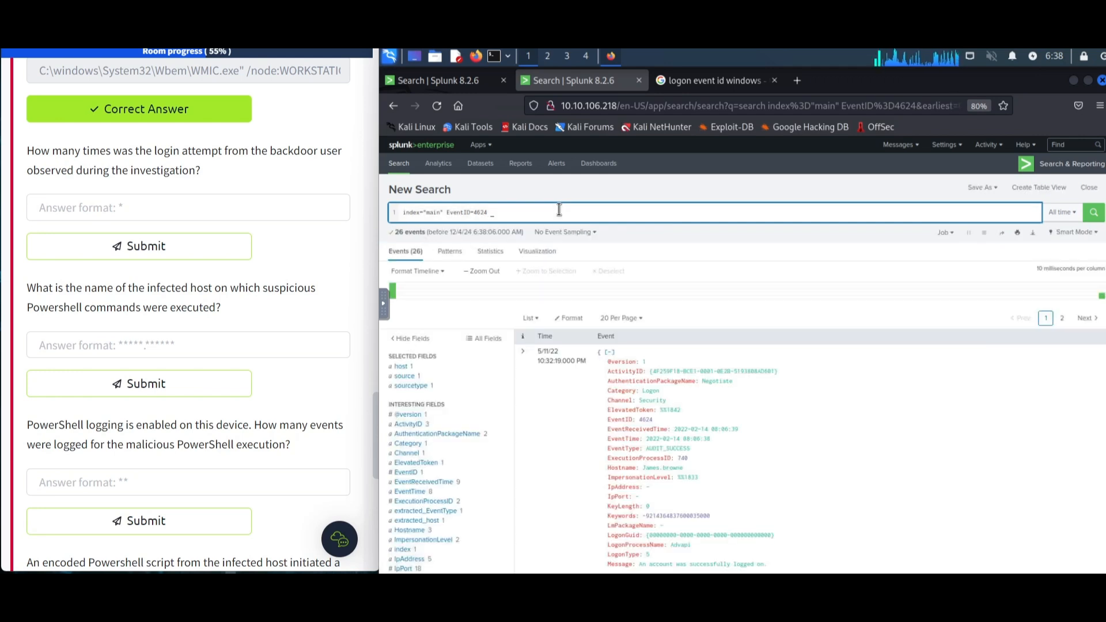
text(Alberto)
key(Return)
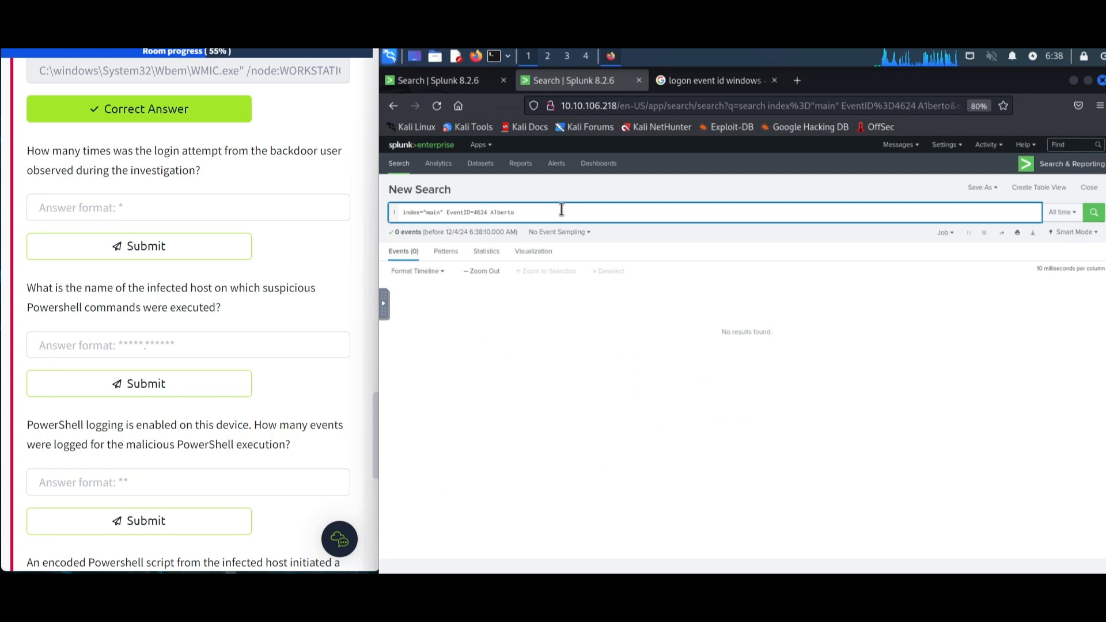
- Answer the backdoor login attempts question with 0 and submit it
click(239, 209)
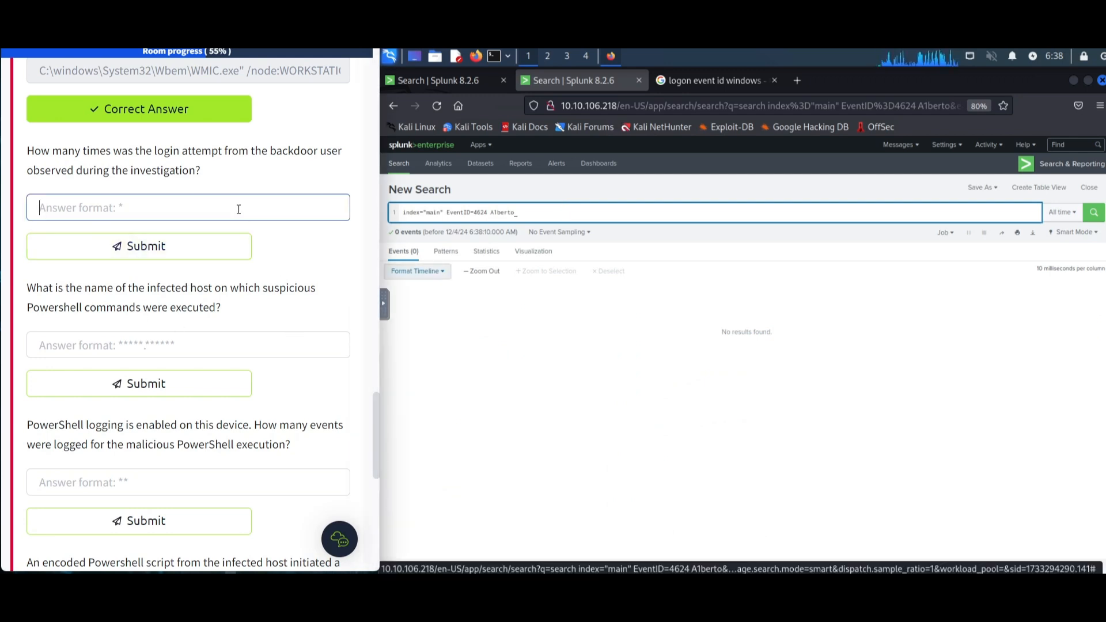
text(0)
key(Return)
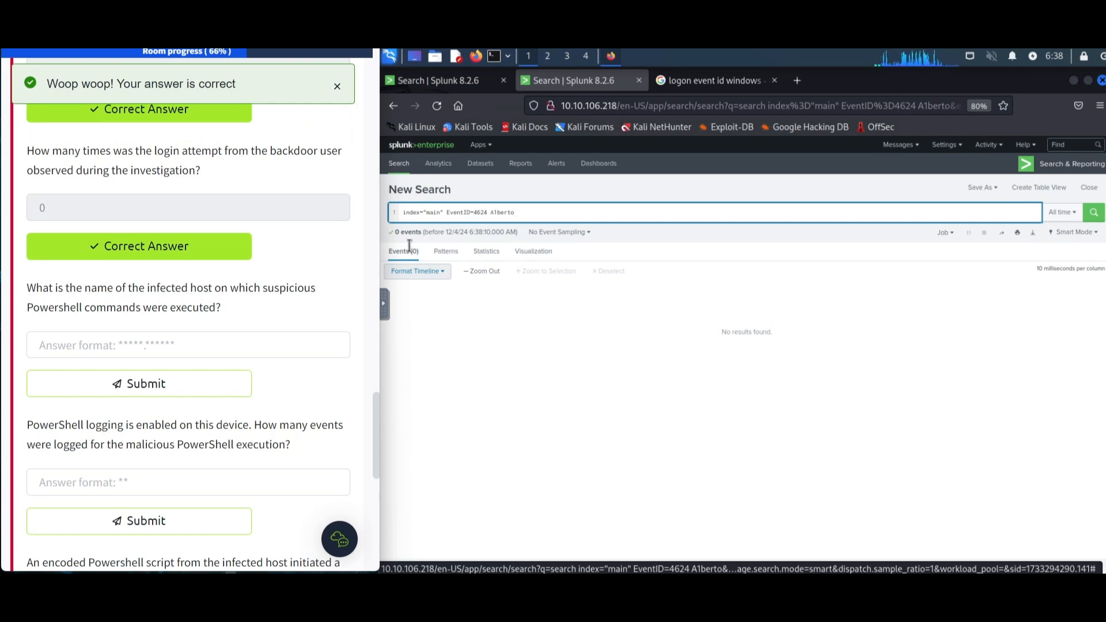
- Reset the search to the main index and filter it to the Channel "Windows PowerShell"
drag(538, 214, 448, 215)
key(BackSpace)
key(Return)
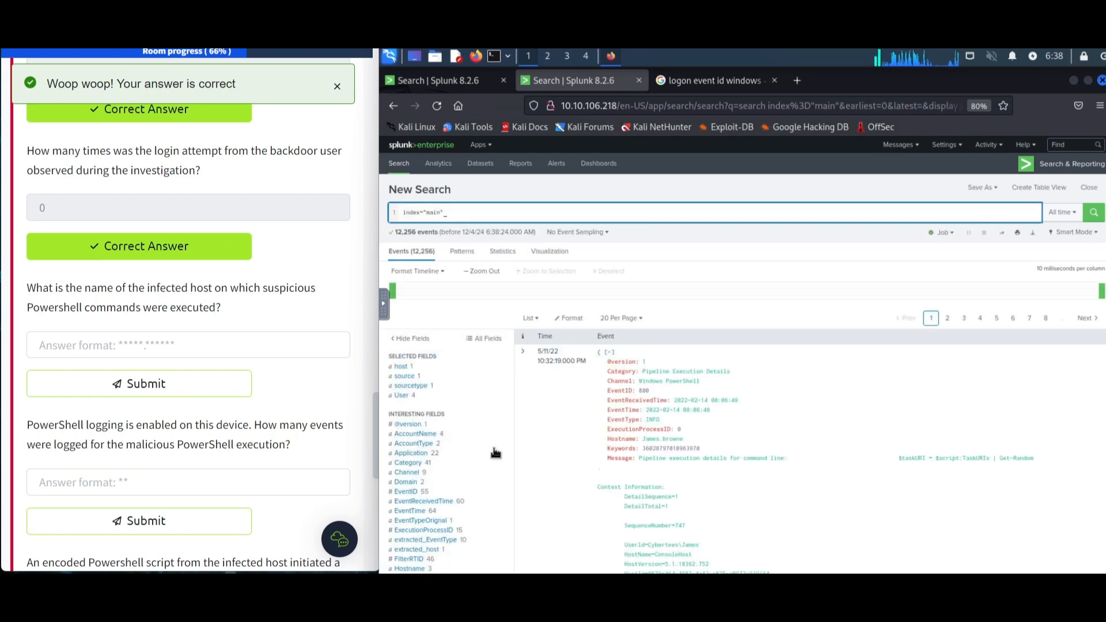
click(446, 464)
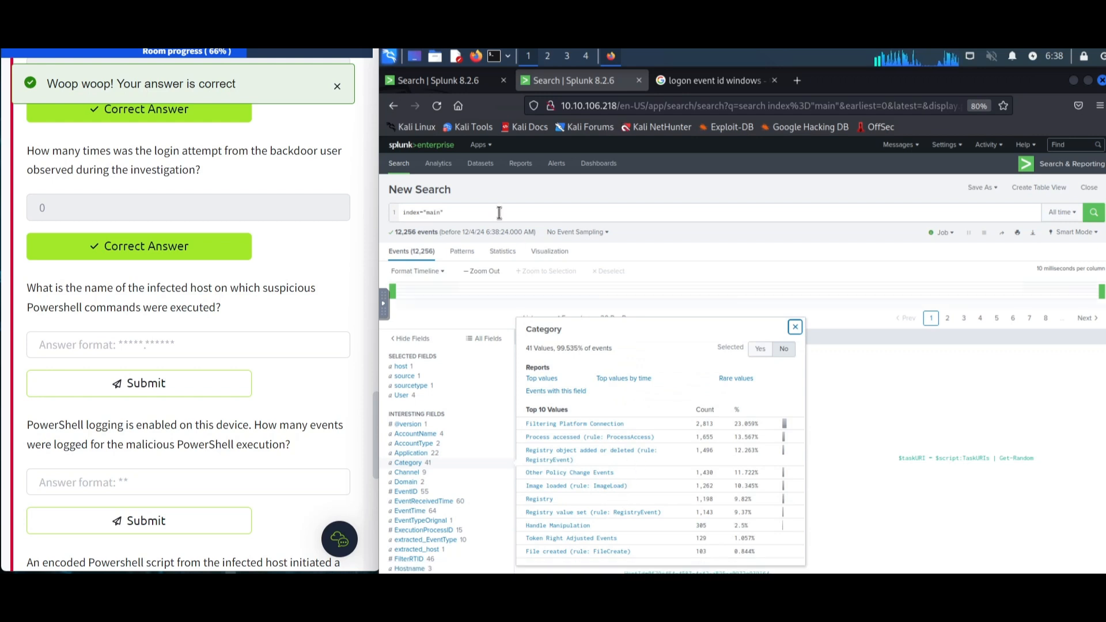
click(450, 473)
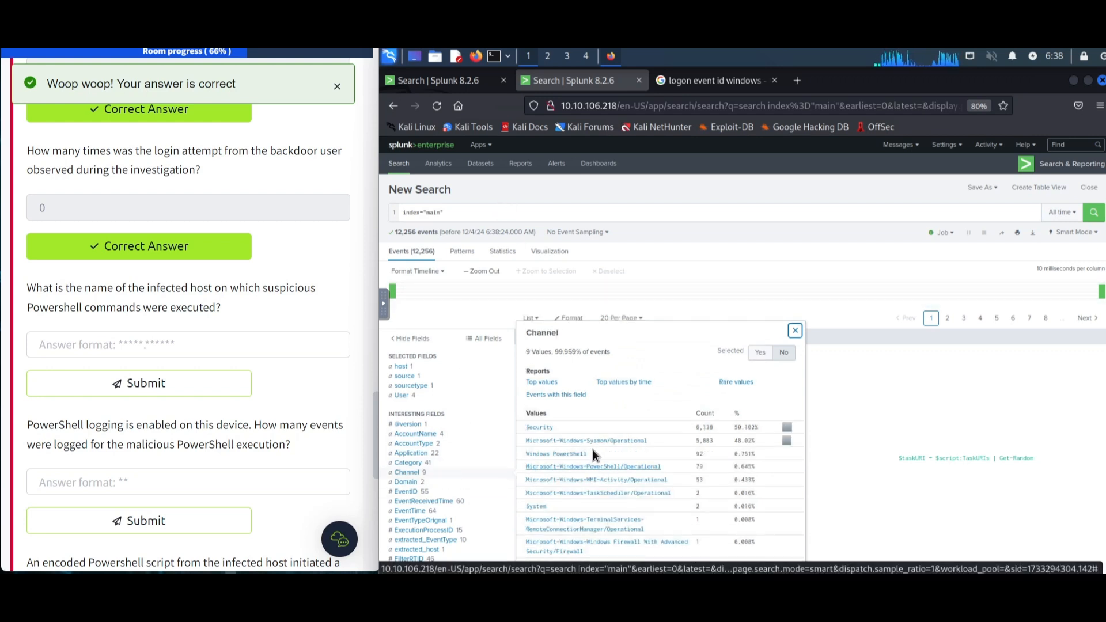
click(565, 454)
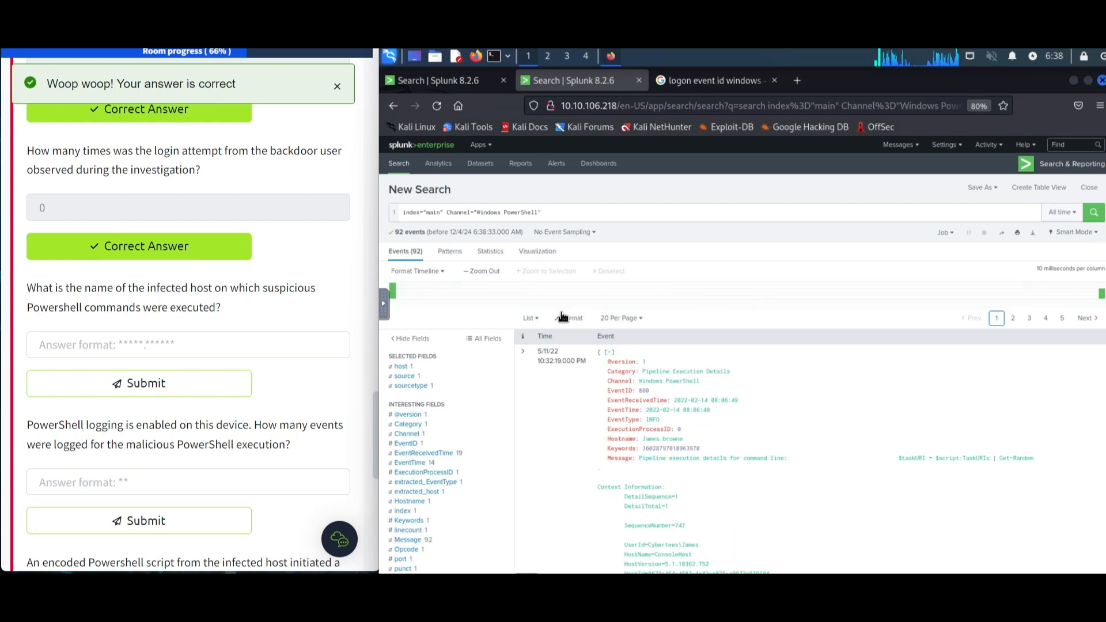
- Inspect the host field and copy the Hostname line from the first PowerShell event
click(461, 368)
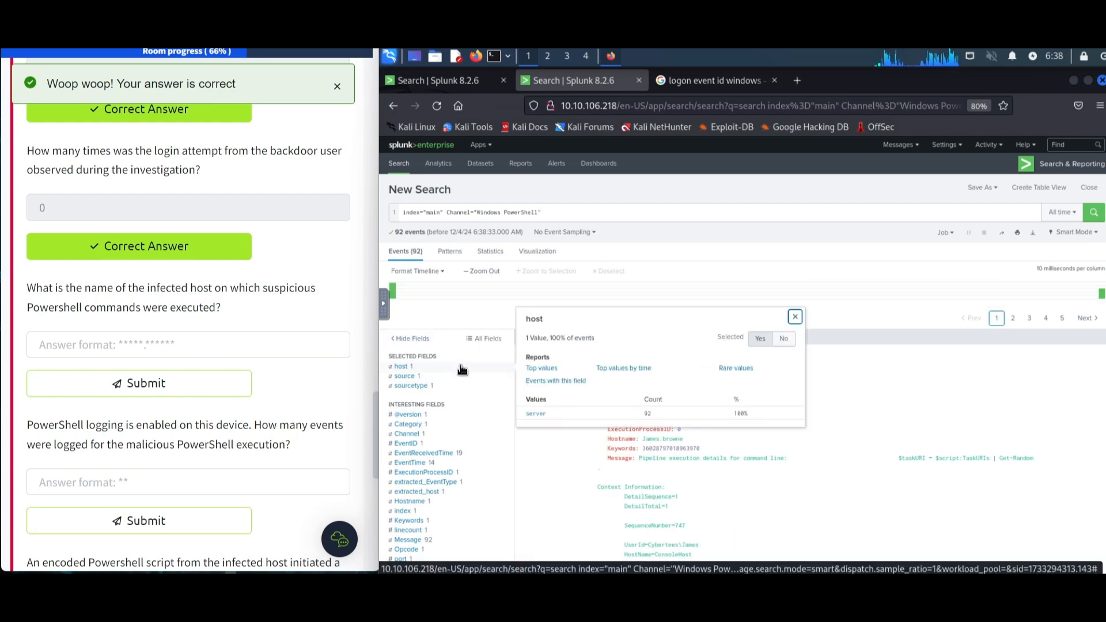
click(794, 316)
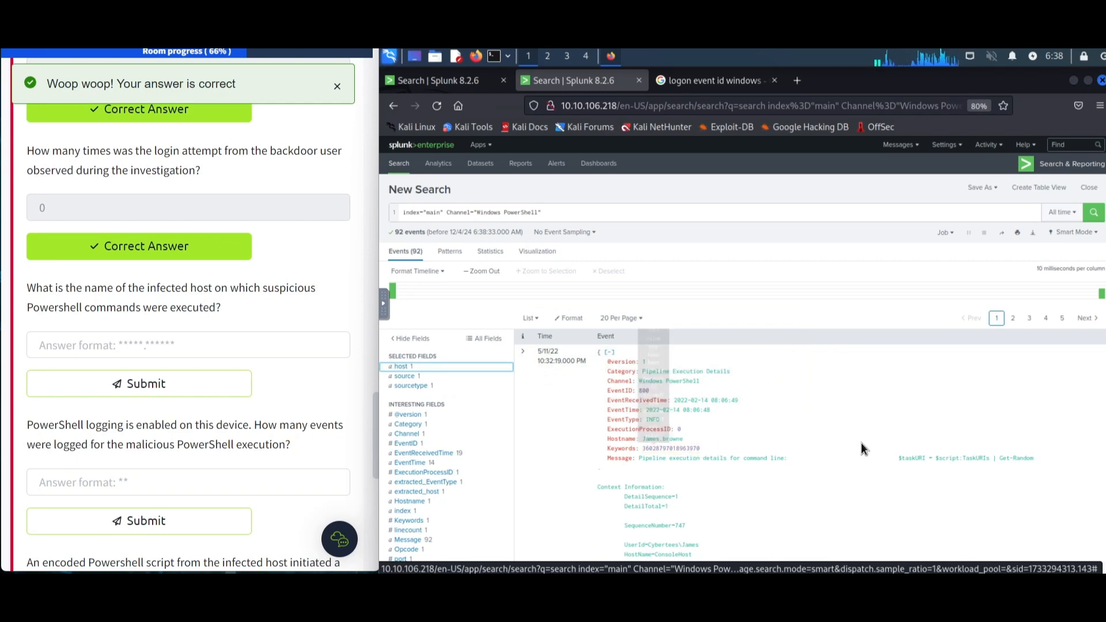
scroll(862, 449, down, 2)
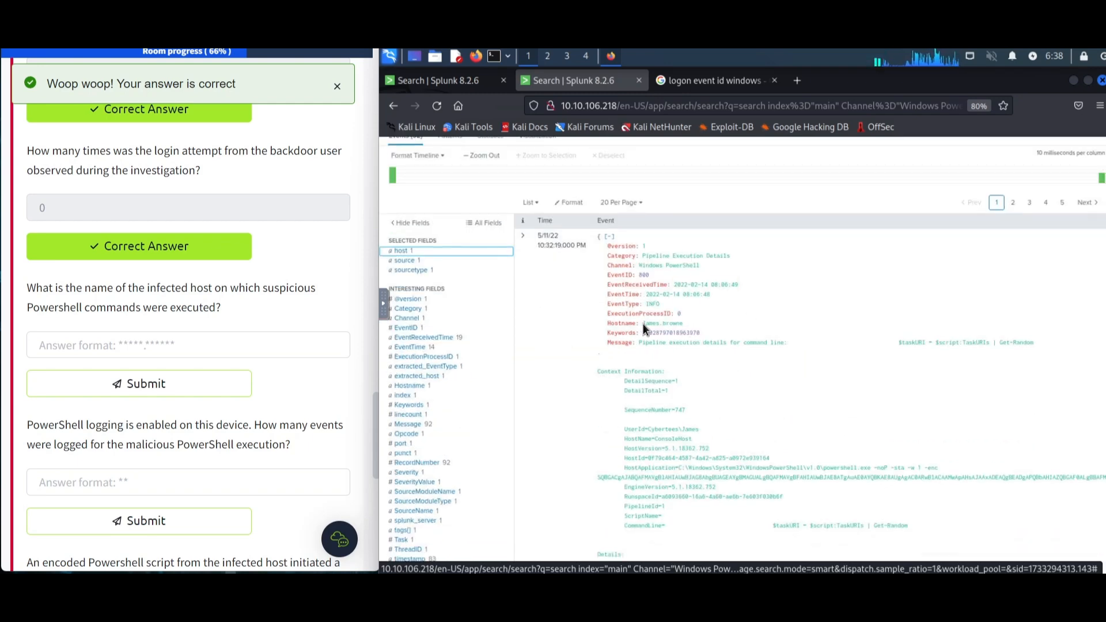
drag(604, 324, 639, 325)
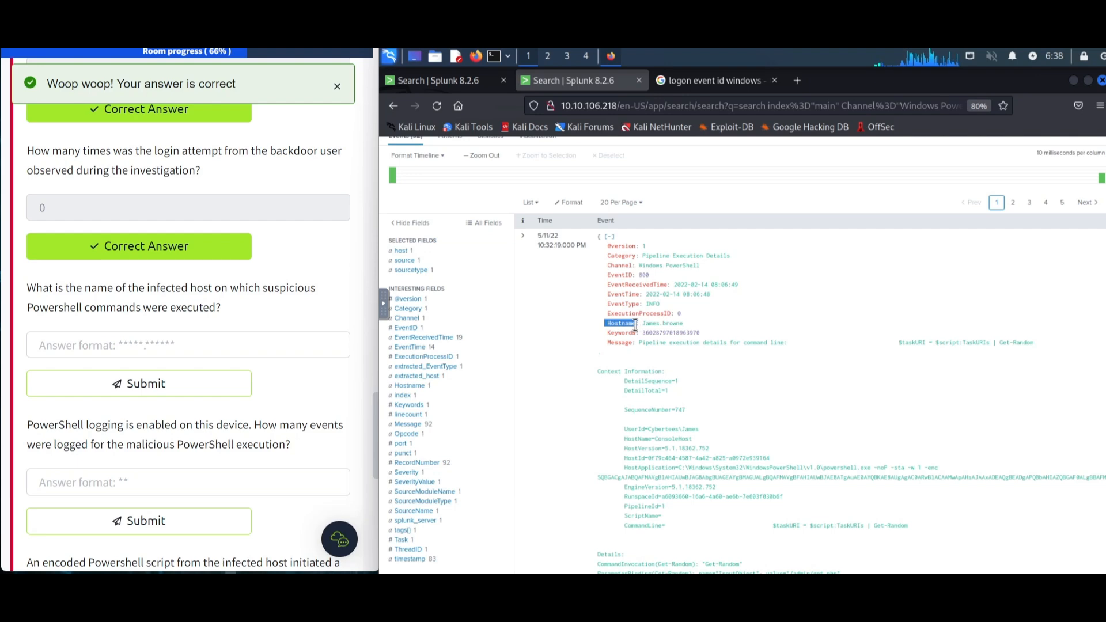
click(731, 328)
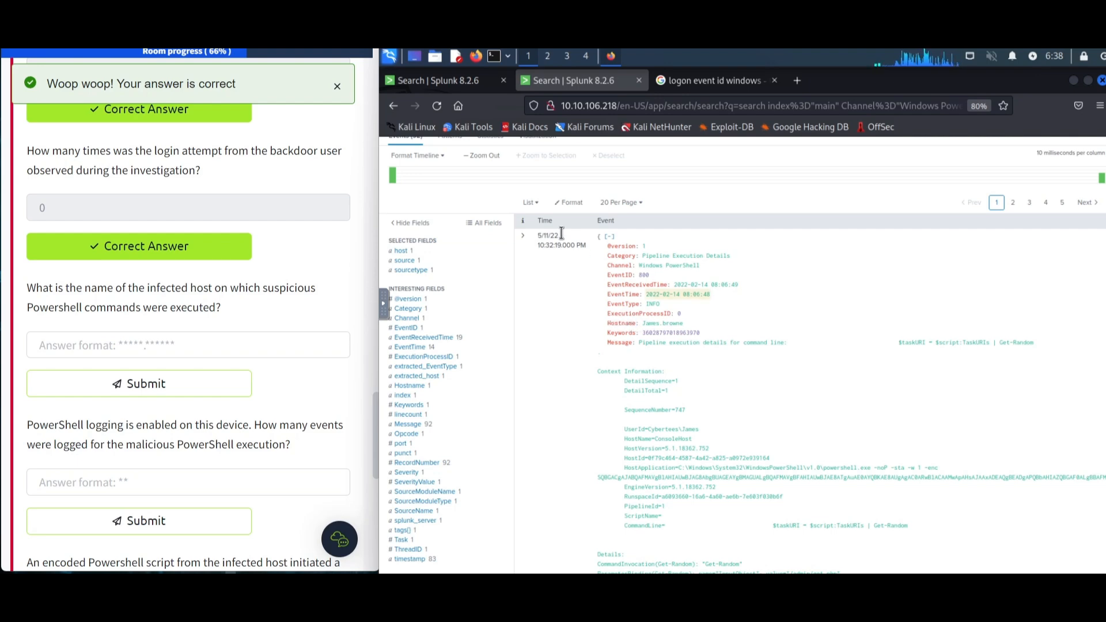
drag(692, 324, 607, 322)
right_click(621, 322)
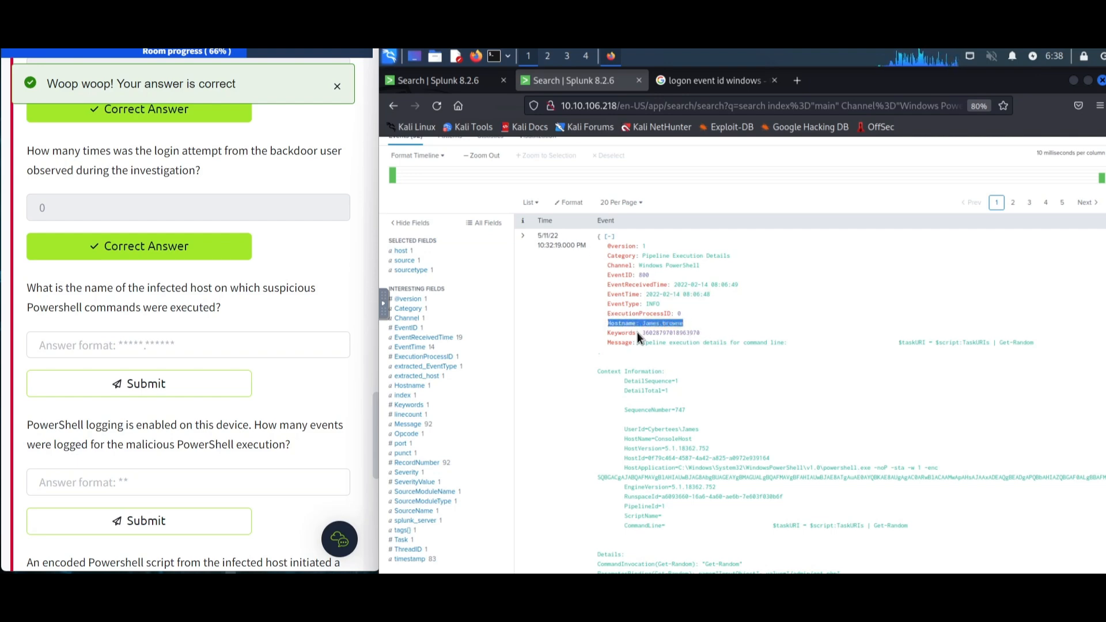
click(640, 334)
scroll(533, 234, up, 1)
scroll(533, 234, up, 2)
click(558, 212)
key(ctrl+v)
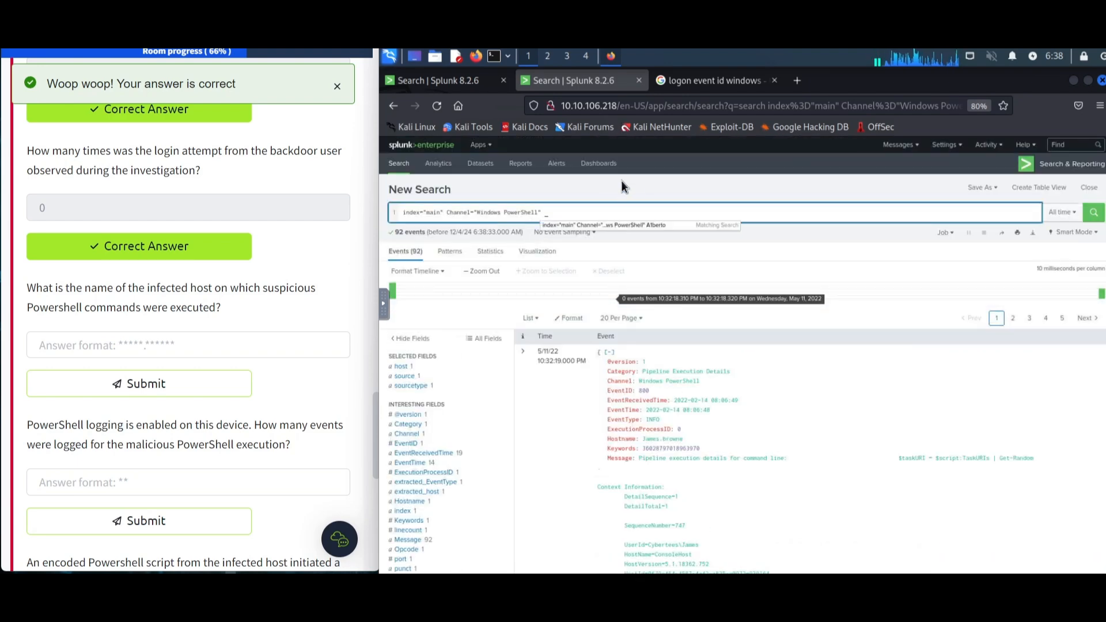
key(Return)
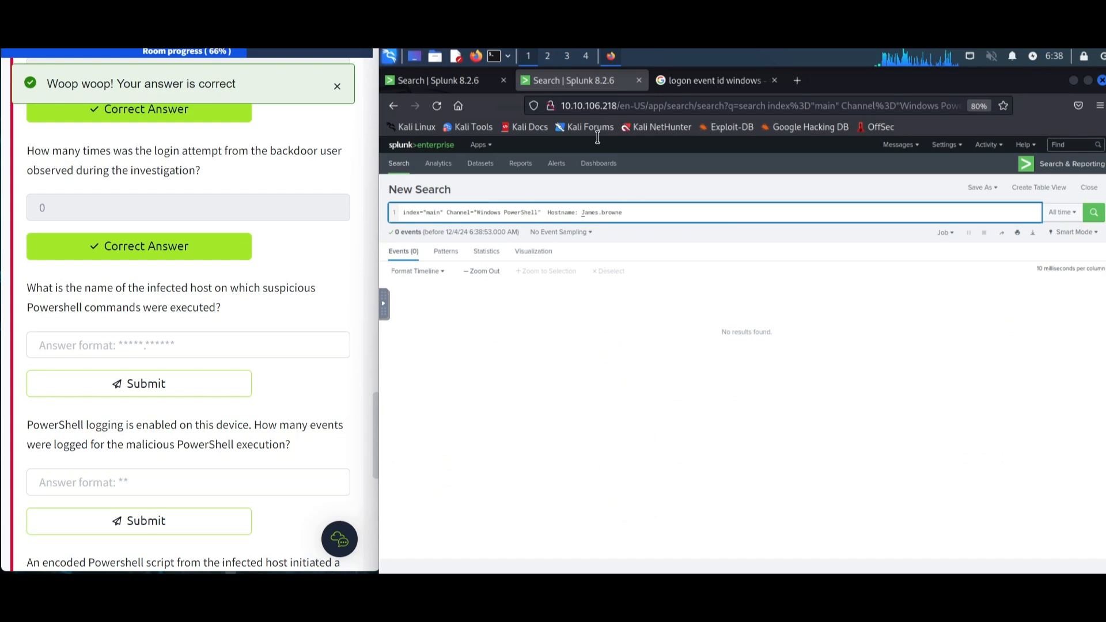
key(BackSpace)
key(BackSpace)
key(BackSpace)
text(=)
key(Return)
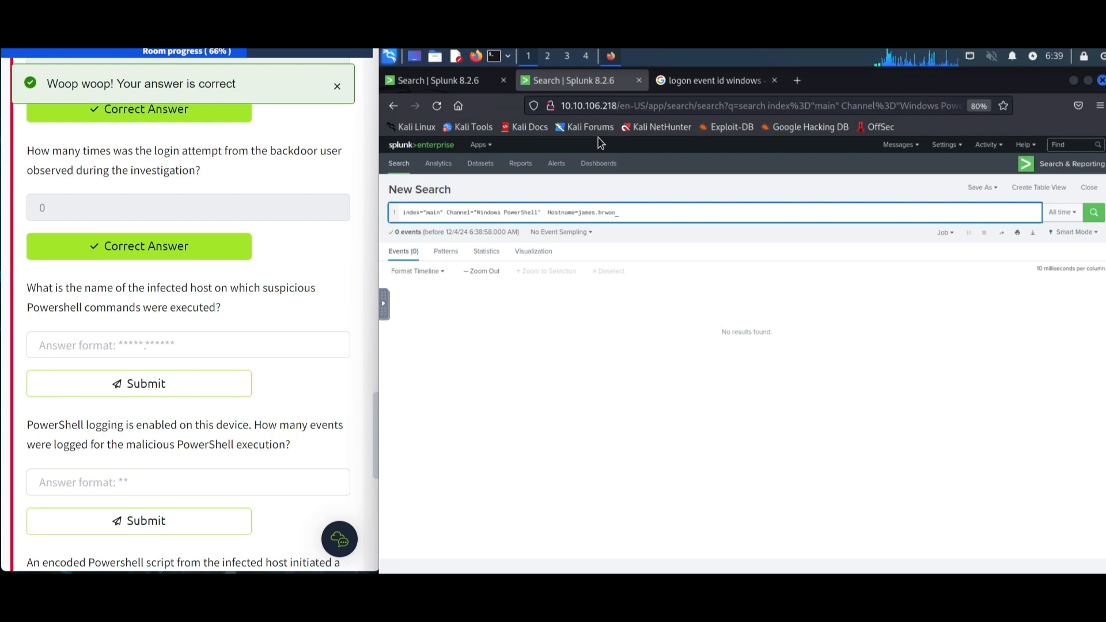
key(Return)
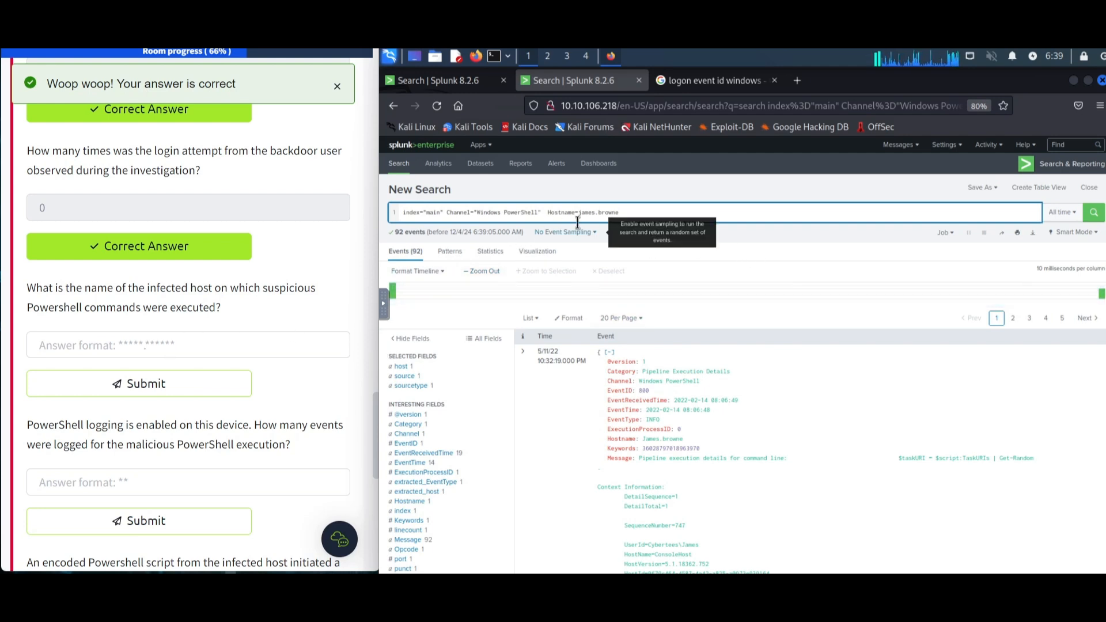
- Paste James.browne as the infected host answer and submit it
drag(625, 213, 577, 213)
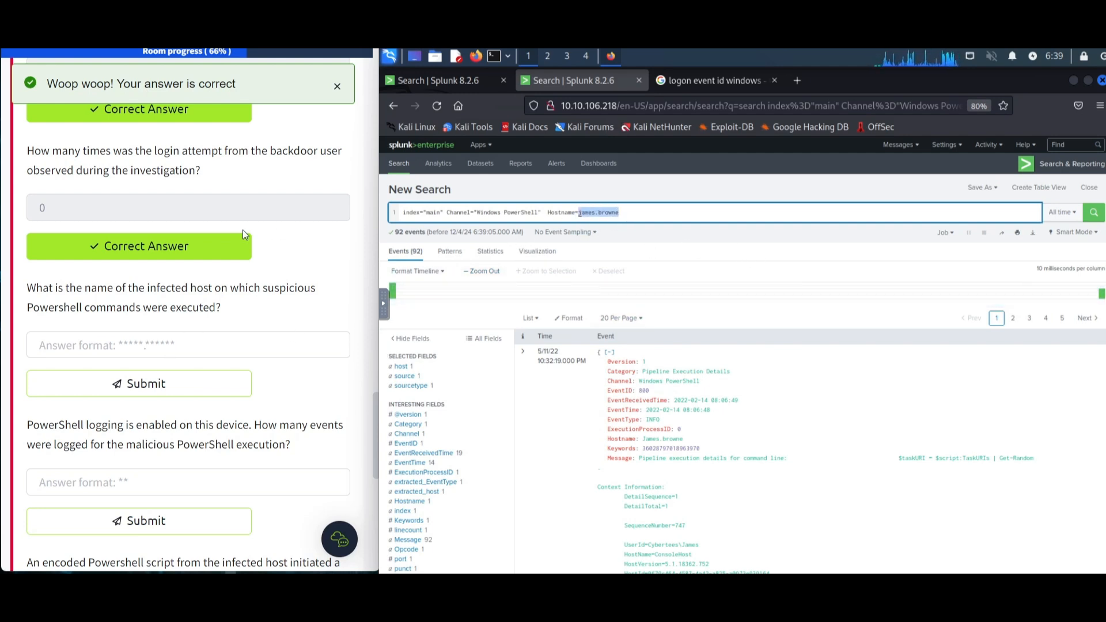
click(197, 341)
key(ctrl+v)
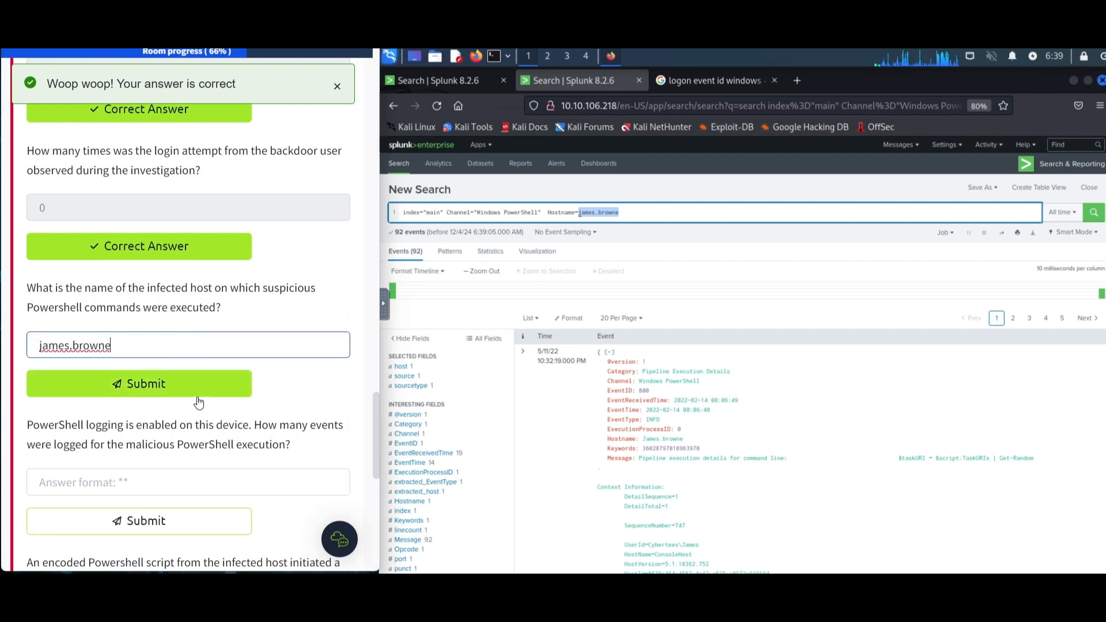
click(199, 396)
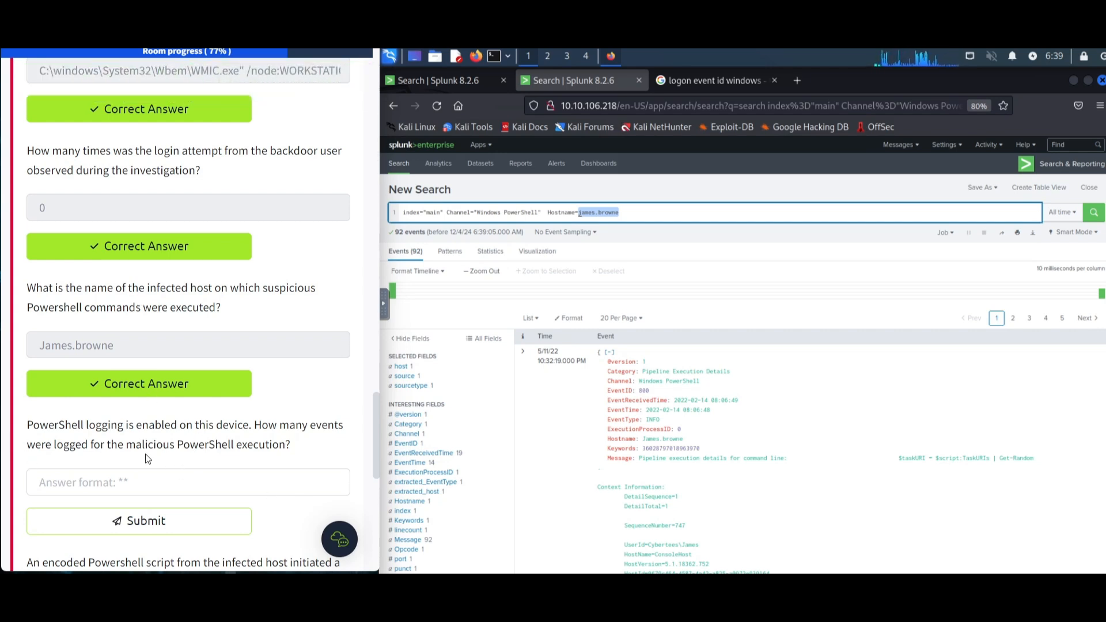
- Look up the Windows event ID used for PowerShell logging with a web search for "powershell logging event id windows"
click(655, 210)
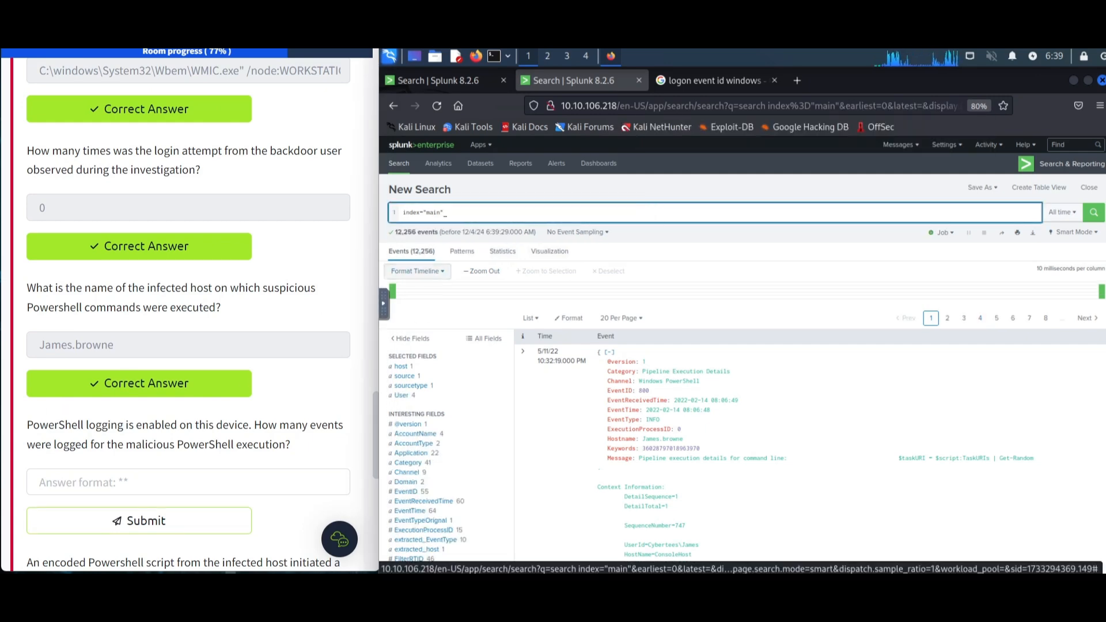
click(714, 80)
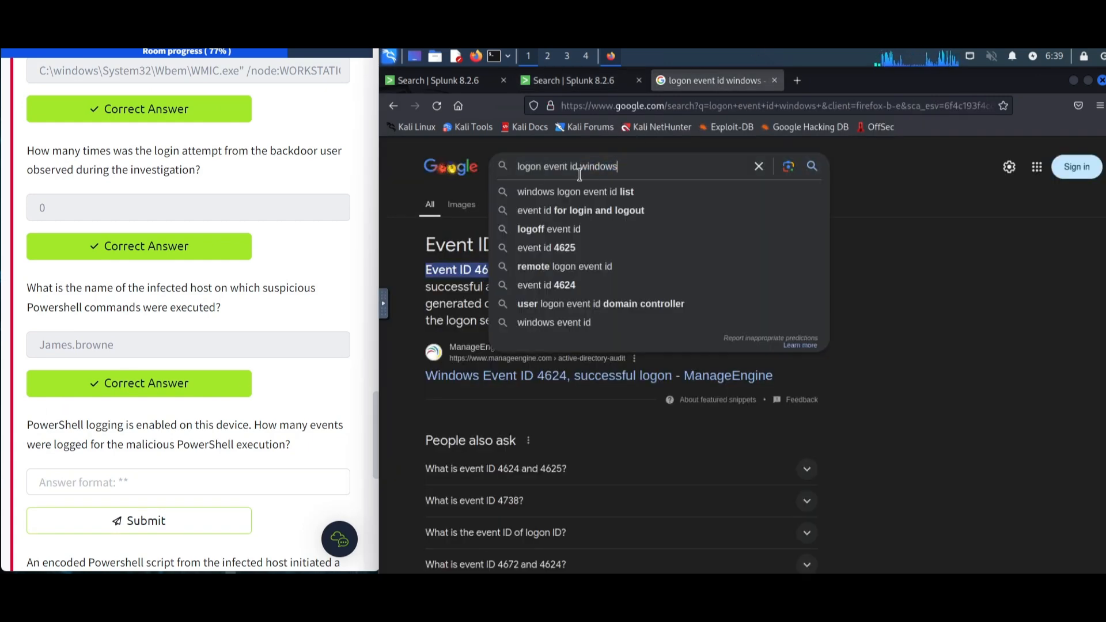
drag(543, 168, 474, 158)
text(powershell logg)
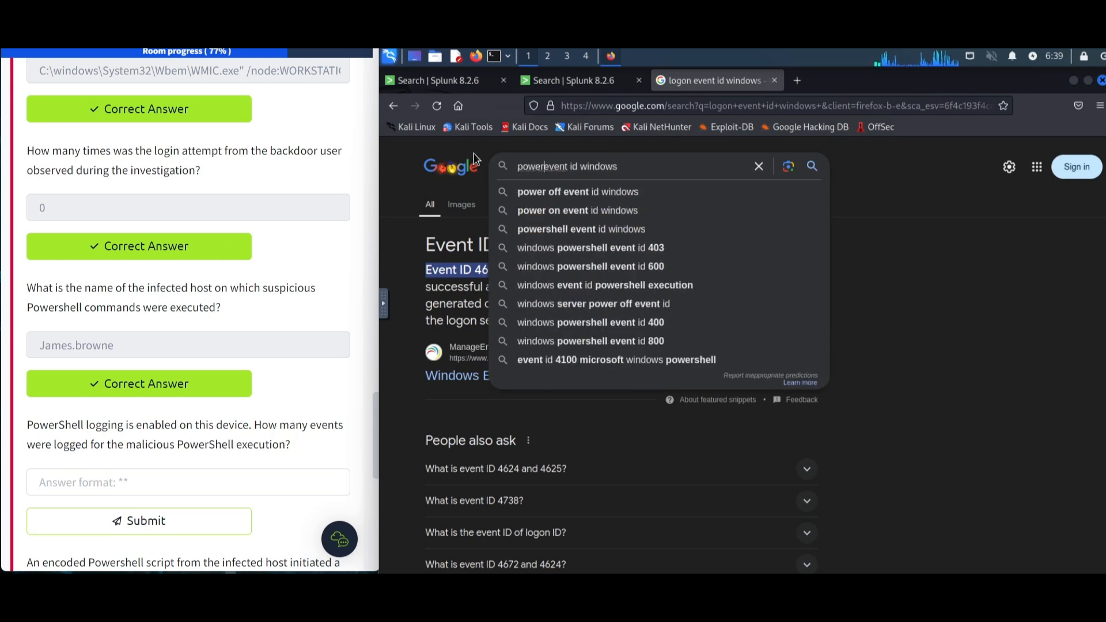
text(ing)
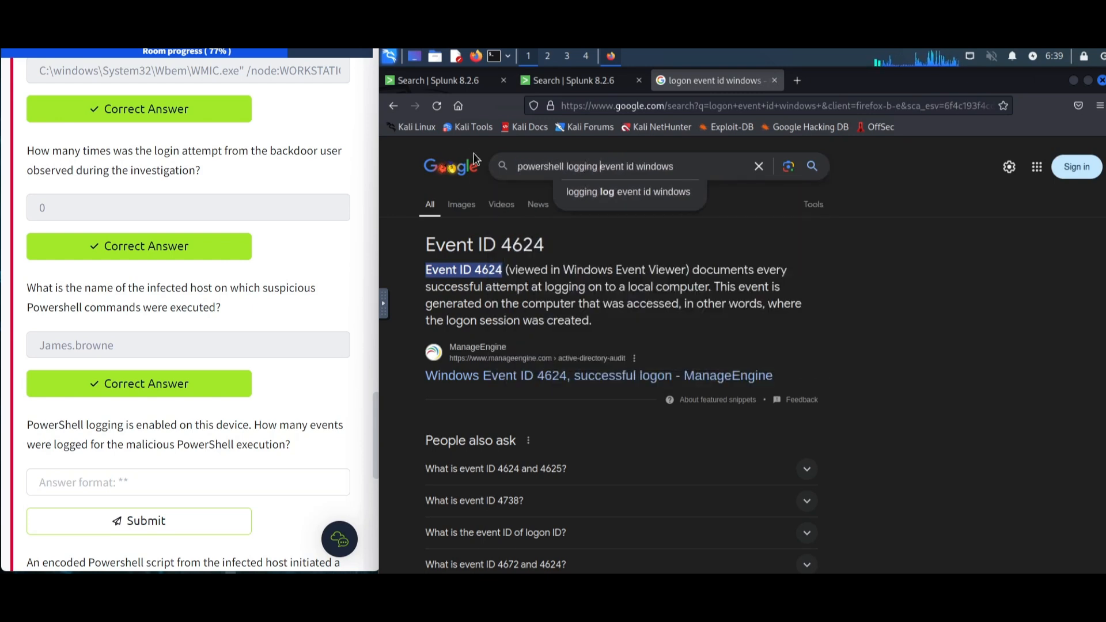
key(Return)
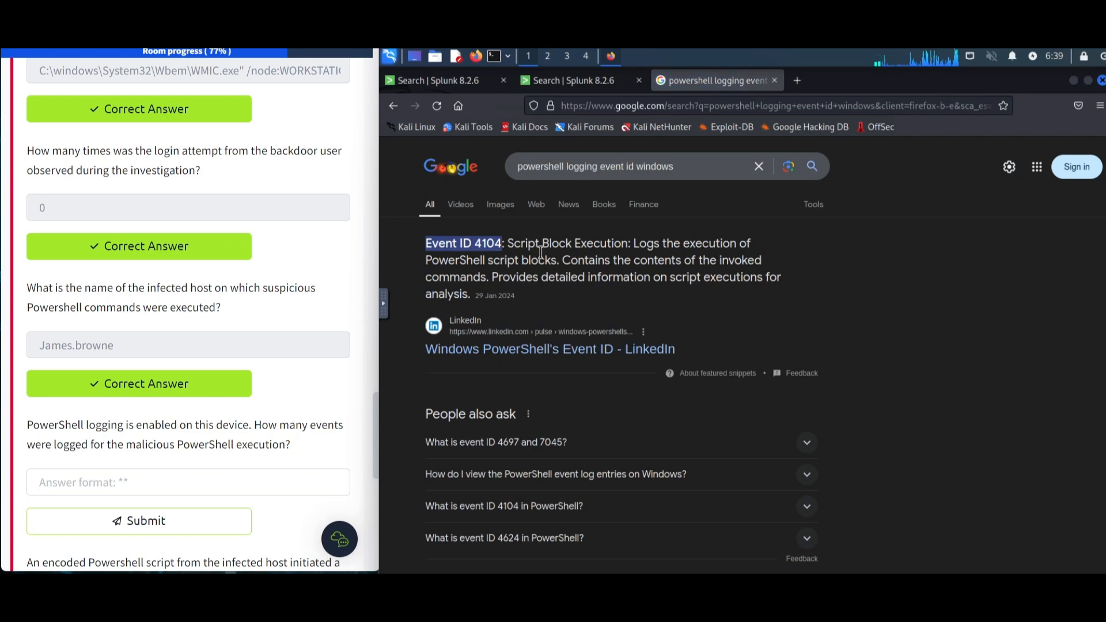
scroll(576, 359, down, 2)
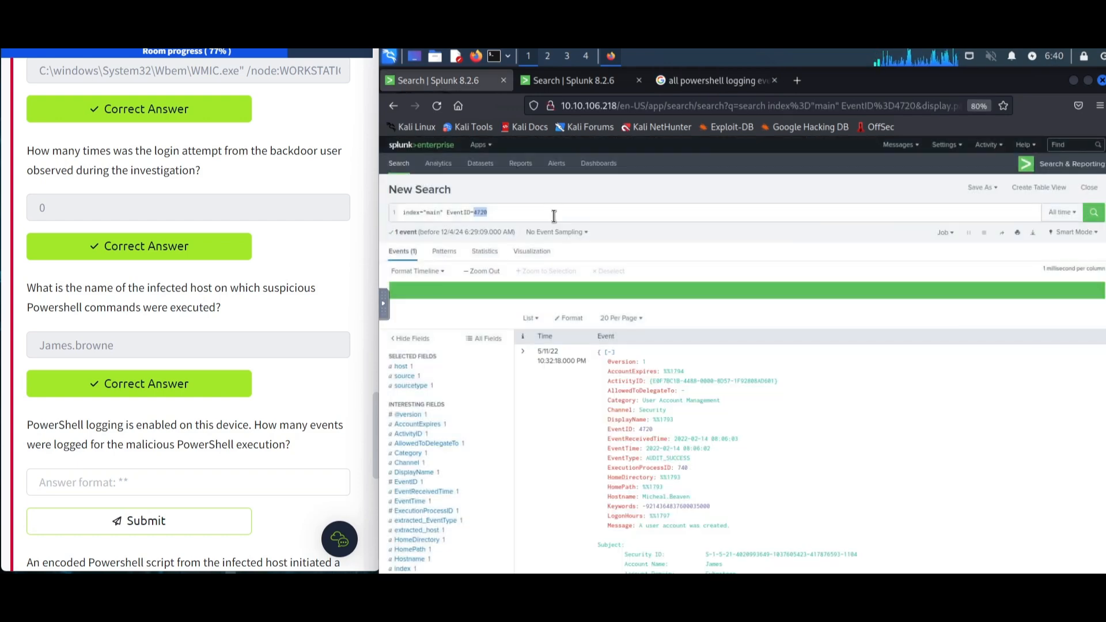
- Filter the main index search to EventID=4104 and run it
click(554, 216)
key(BackSpace)
key(BackSpace)
key(BackSpace)
text(104)
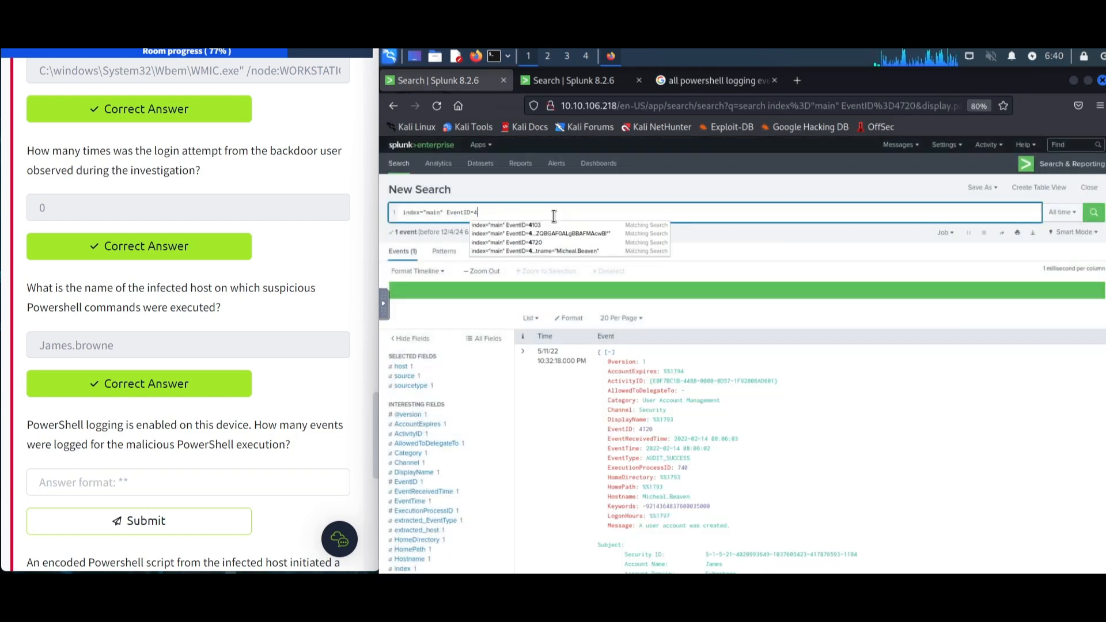
key(Return)
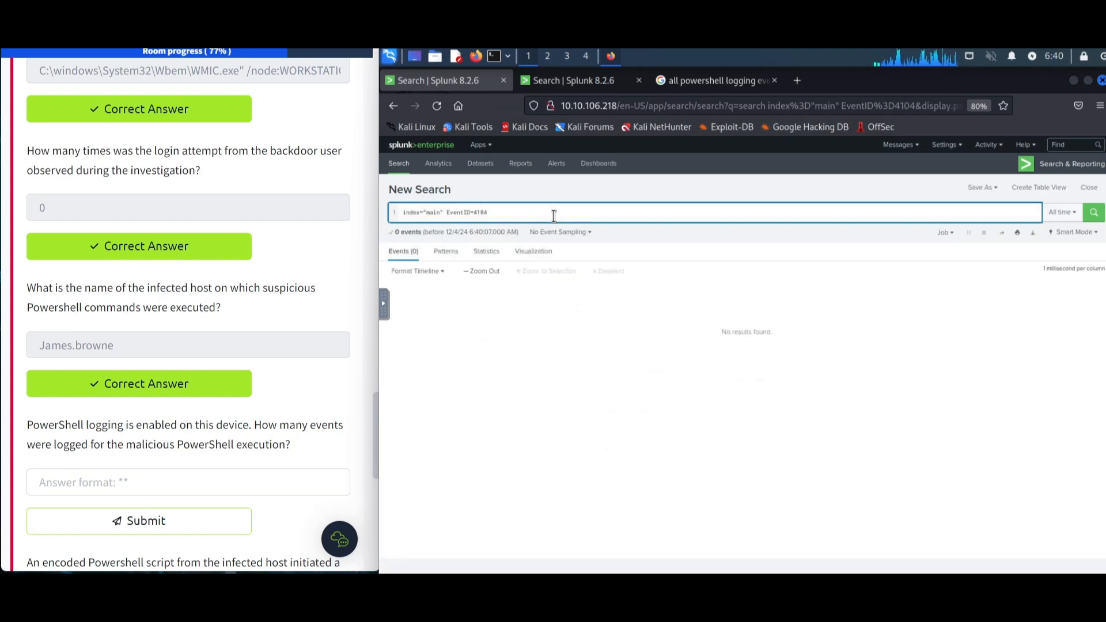
- Change the search filter to EventID=4103 and run it
key(BackSpace)
text(3)
key(Return)
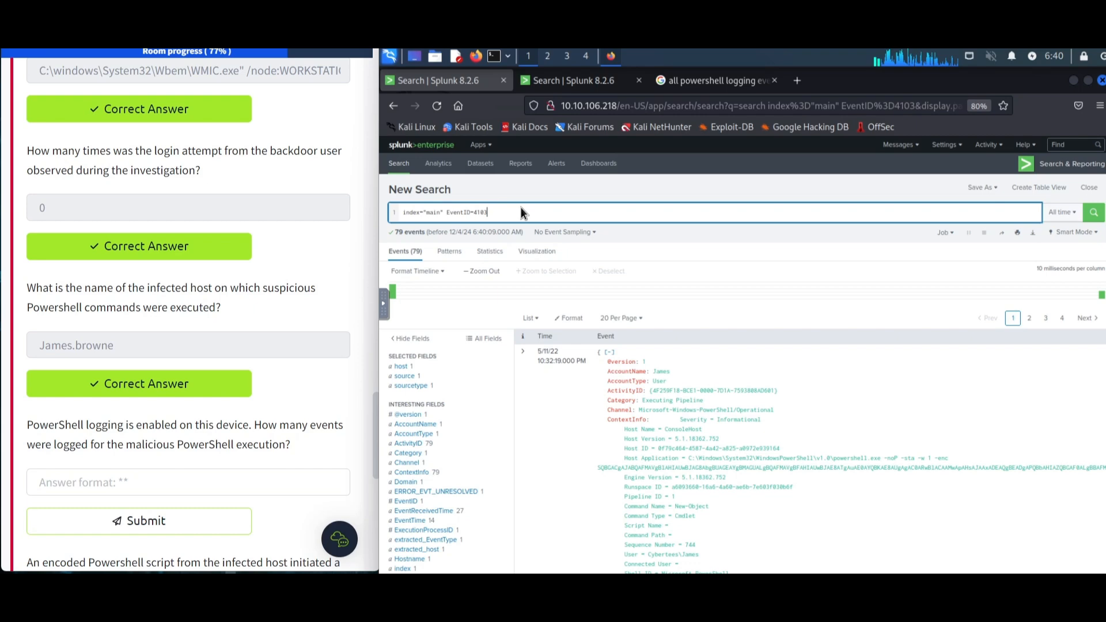
- Enter 79 as the number of events logged for the malicious PowerShell execution and submit it
scroll(148, 299, down, 2)
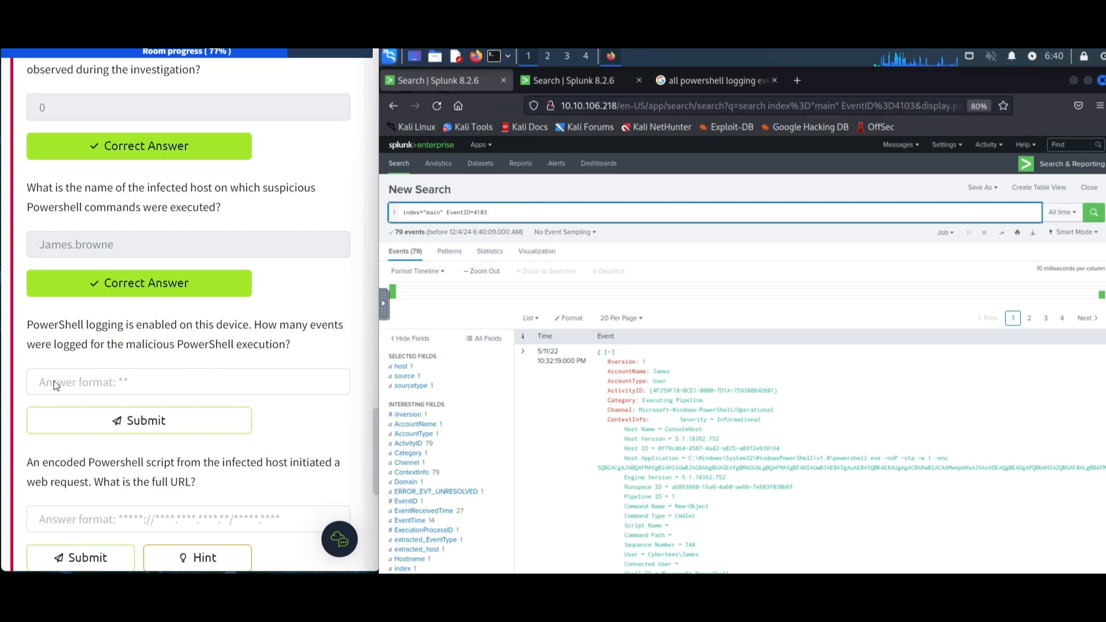
click(158, 383)
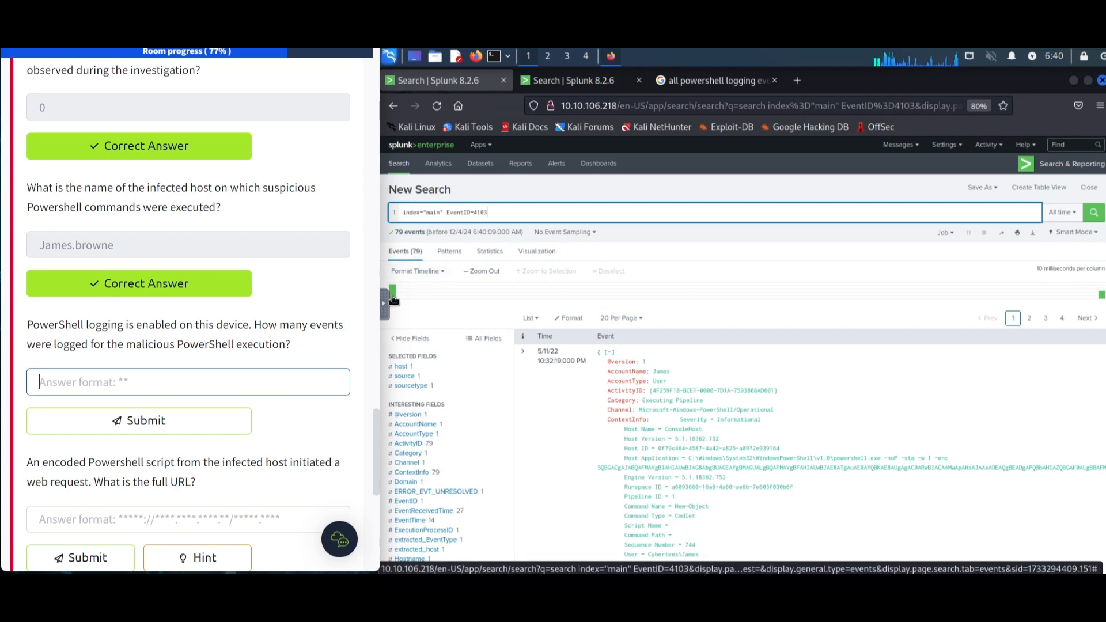
text(79)
key(Return)
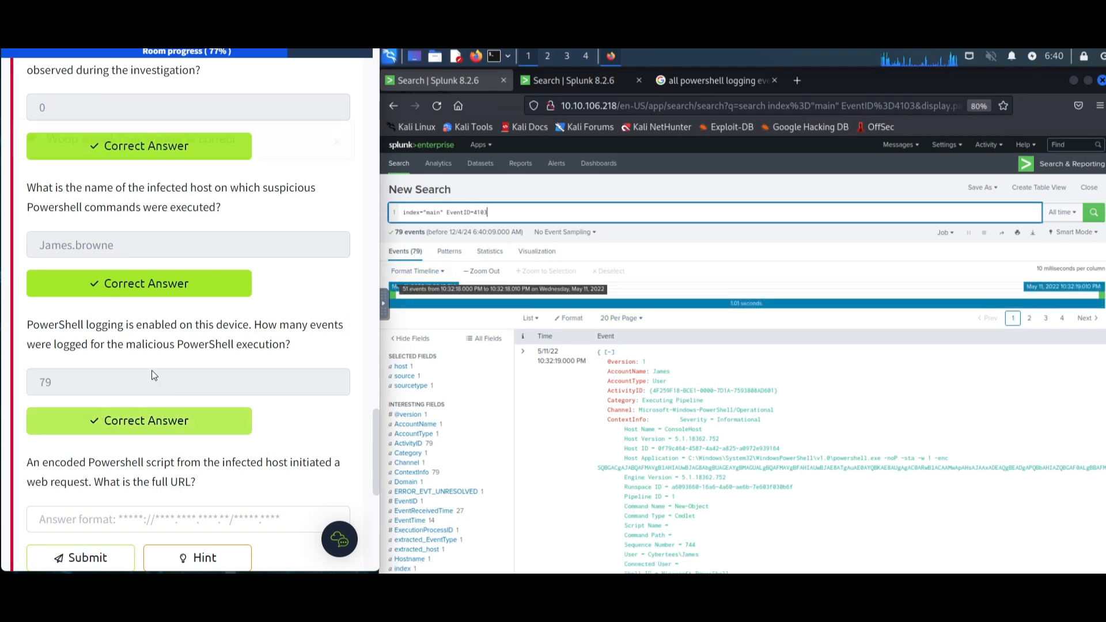
- Replace the search with index="main" powershell and run it
scroll(177, 323, down, 2)
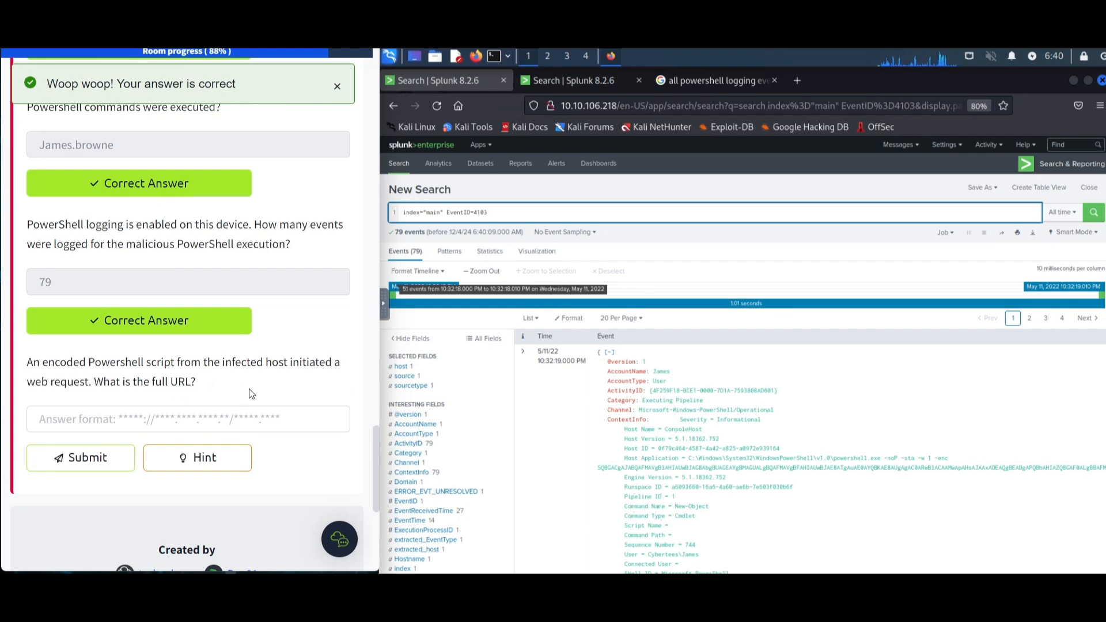
drag(271, 394, 5, 364)
click(159, 368)
drag(504, 214, 449, 213)
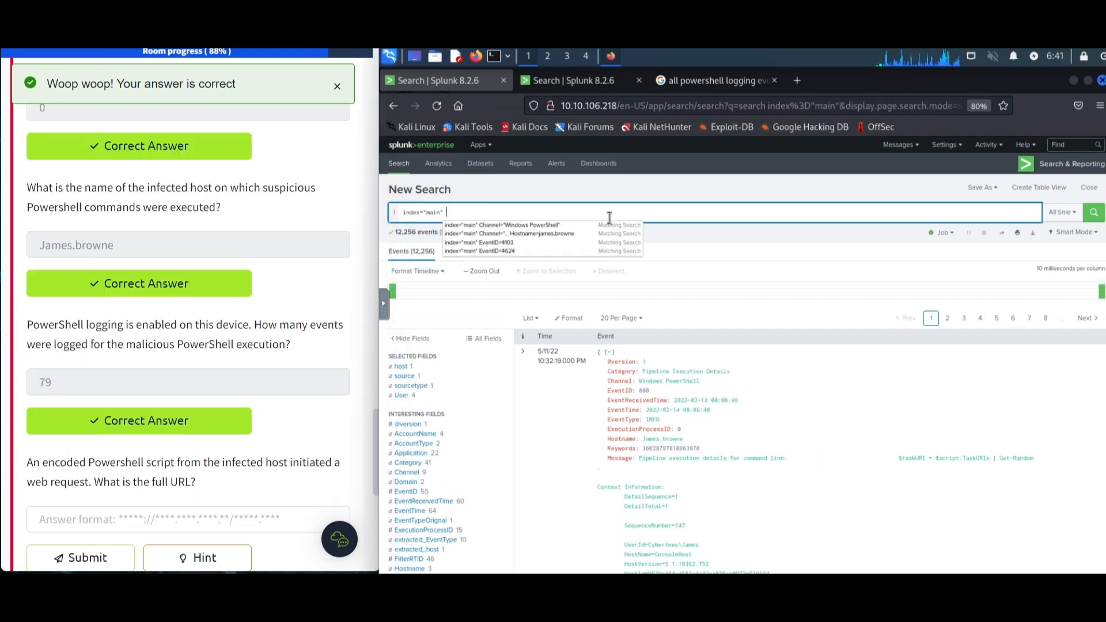
text(powershell)
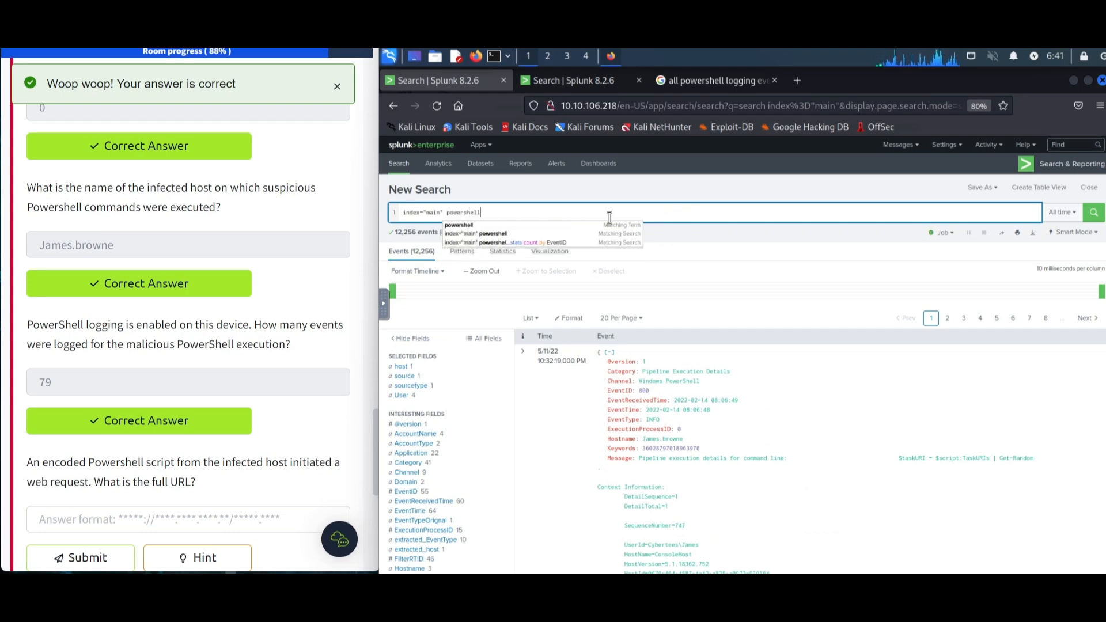
key(Return)
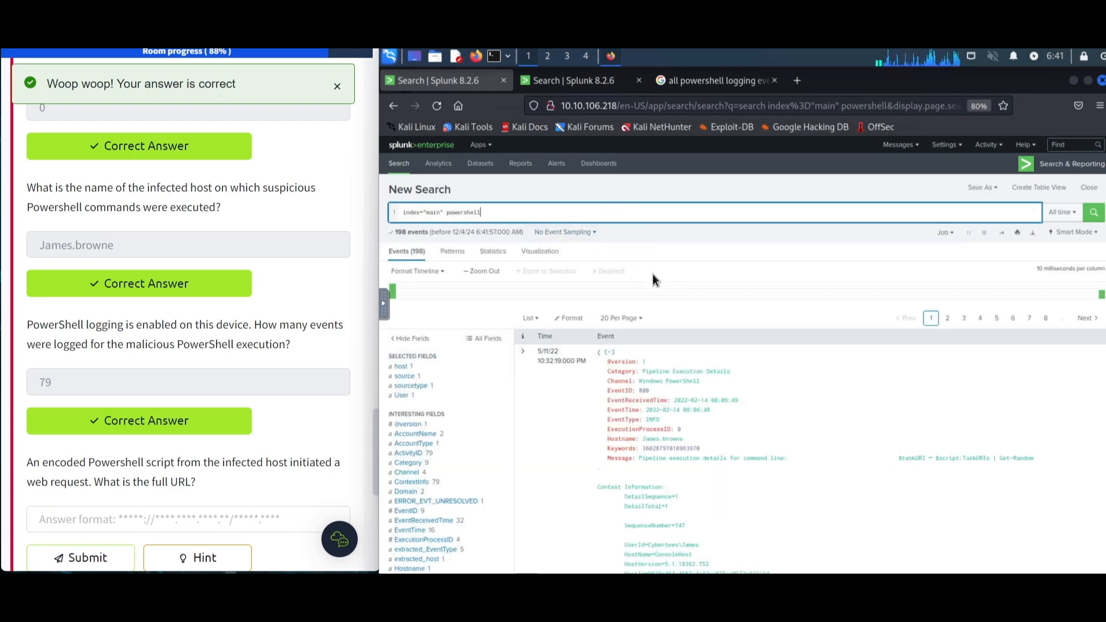
- Add the User value Cybertees\James as a filter to the powershell search
scroll(733, 377, down, 1)
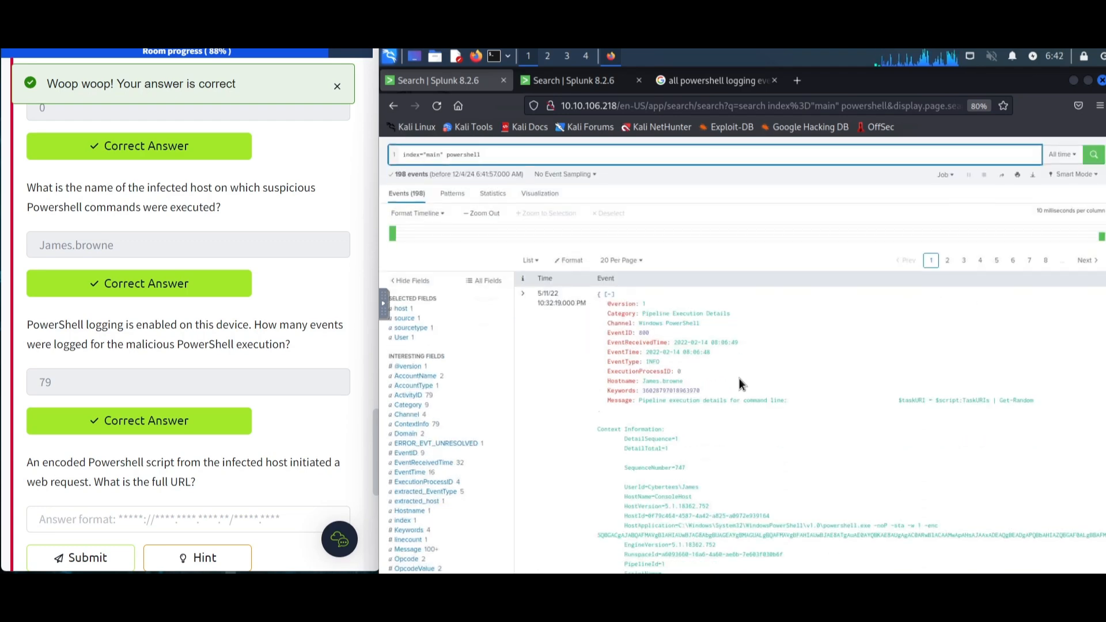
scroll(728, 379, down, 3)
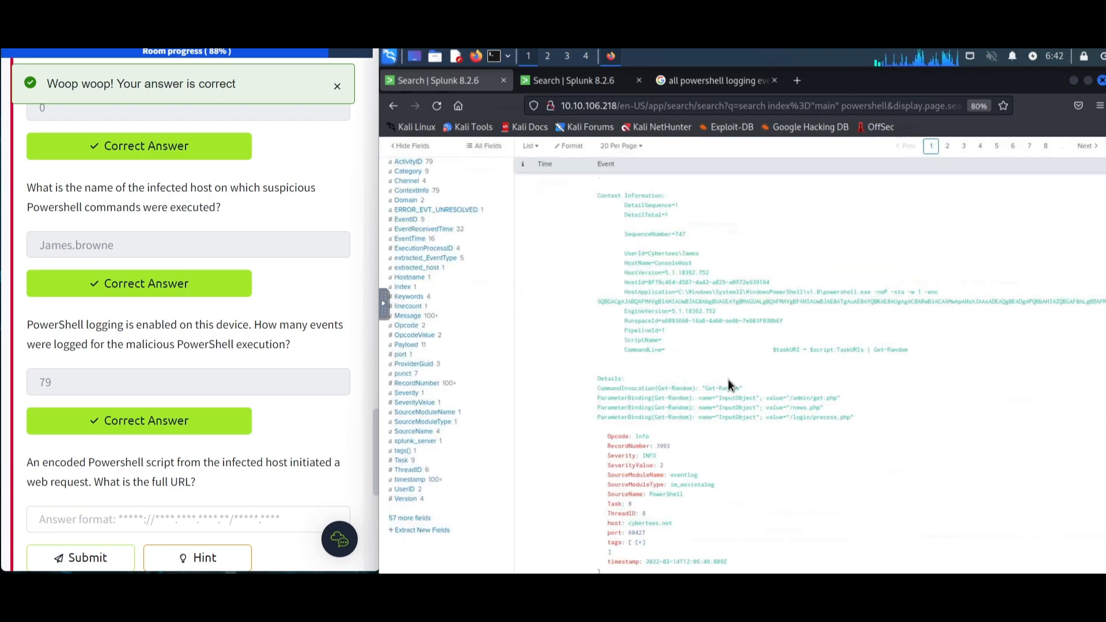
scroll(732, 375, up, 3)
scroll(674, 344, up, 1)
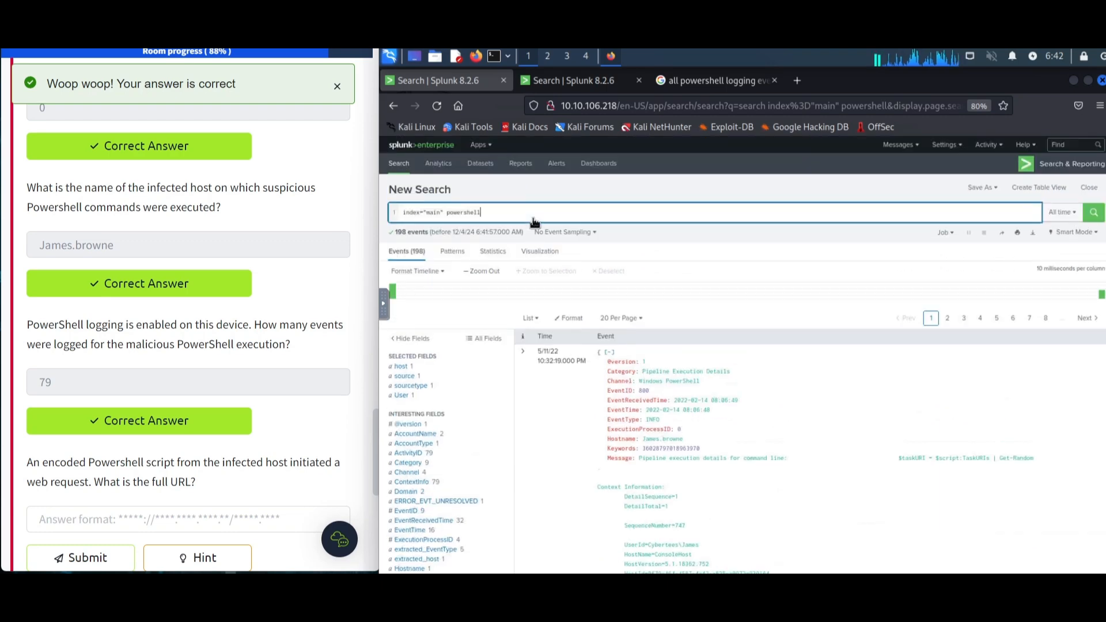
click(430, 396)
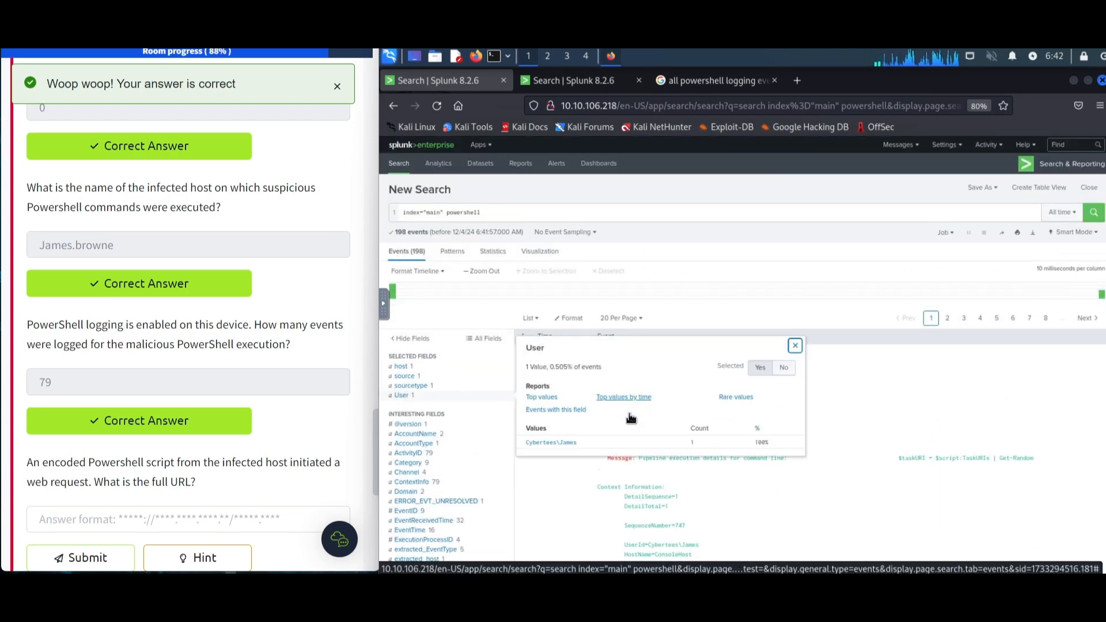
click(567, 443)
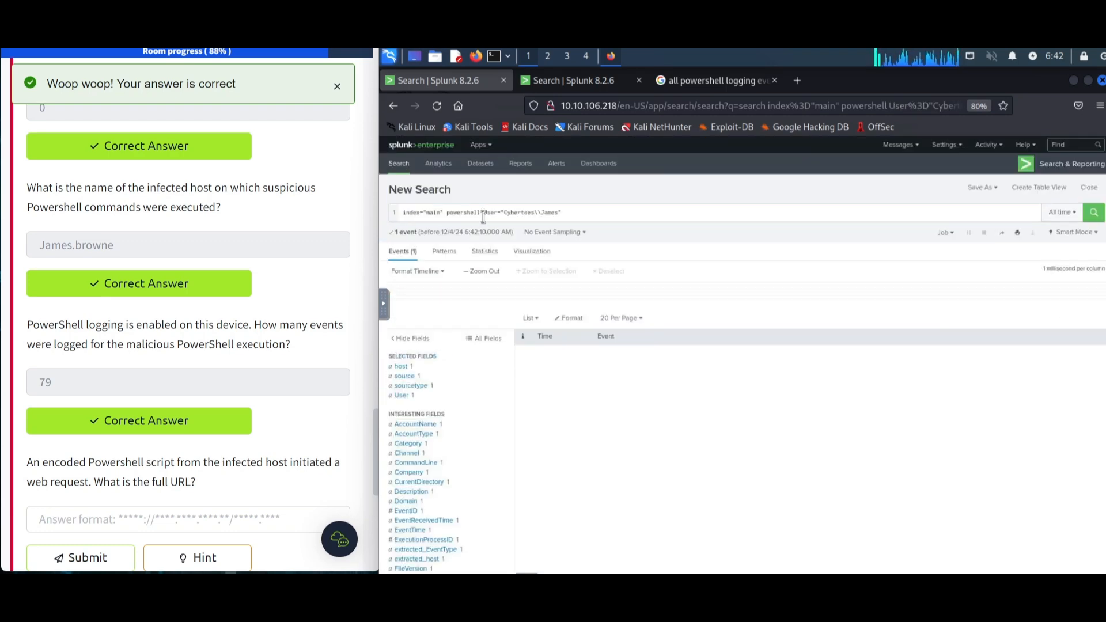
- Select and copy the Base64-encoded PowerShell command from the event's -enc argument
drag(588, 217, 486, 214)
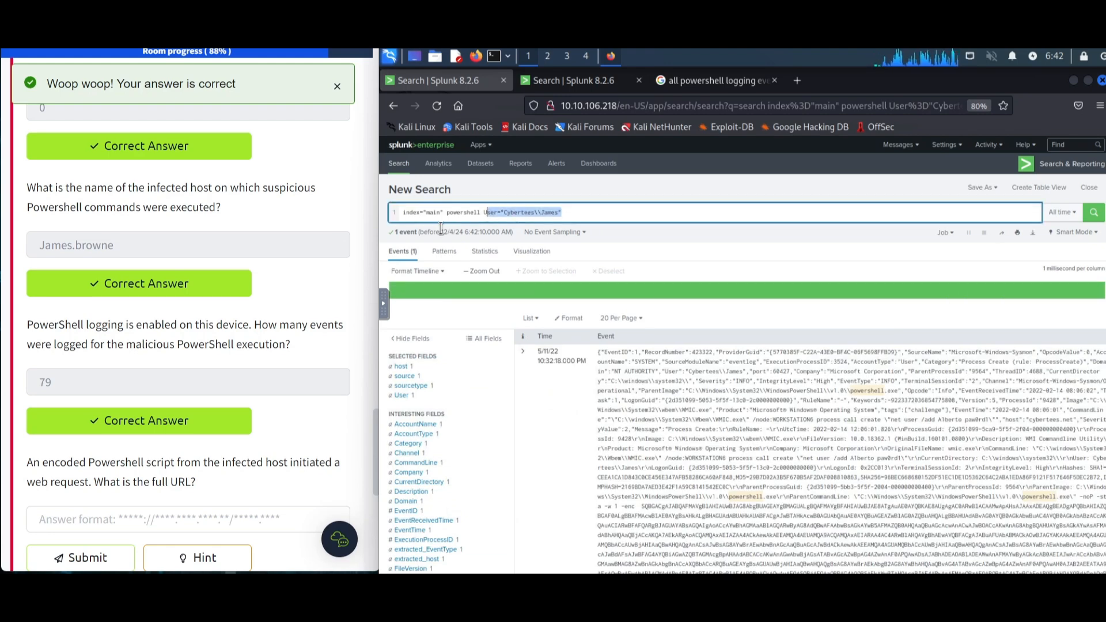
scroll(284, 291, up, 4)
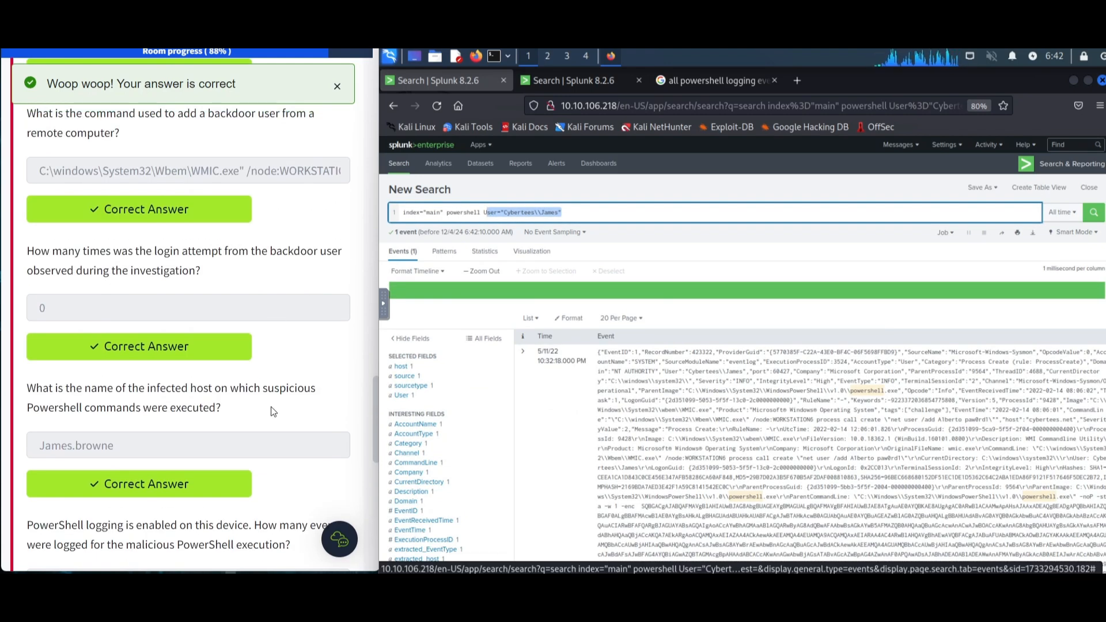
scroll(273, 411, down, 5)
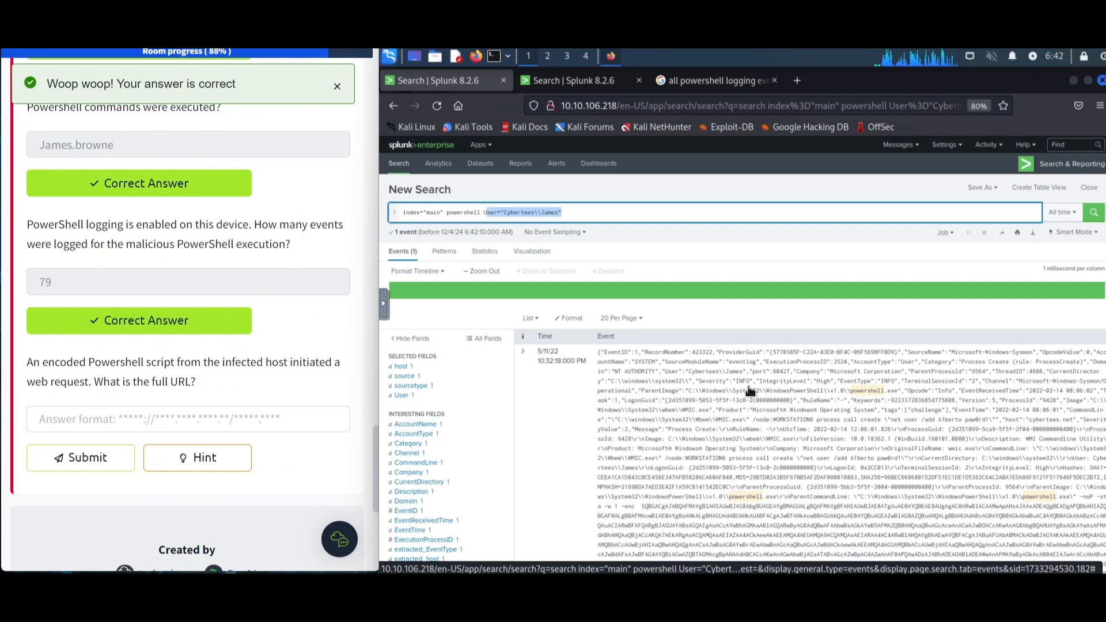
scroll(772, 421, down, 3)
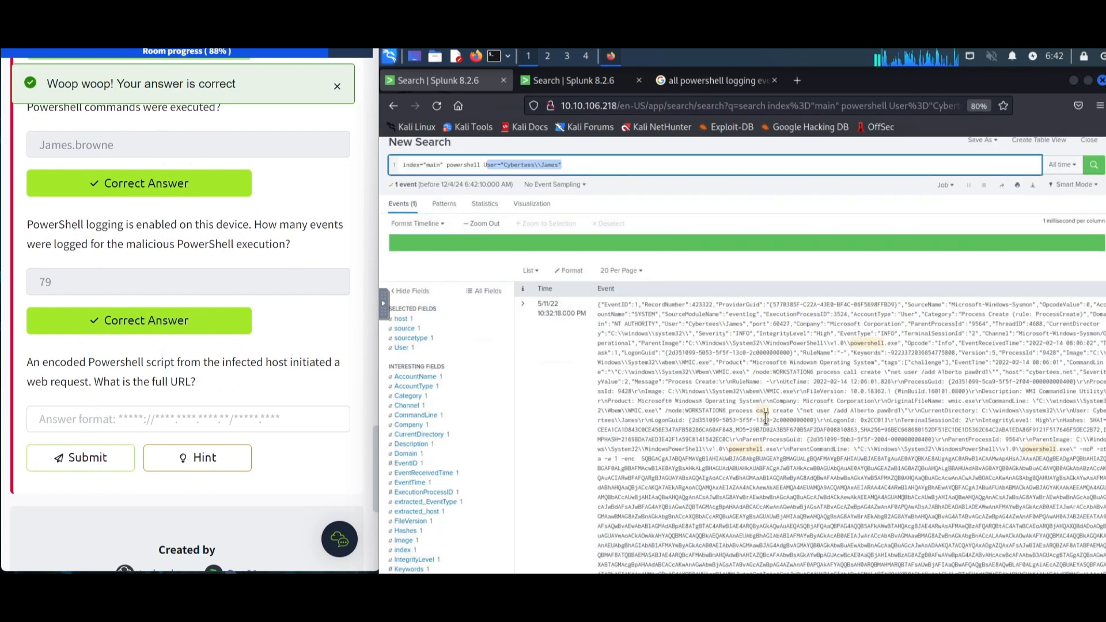
scroll(756, 417, down, 2)
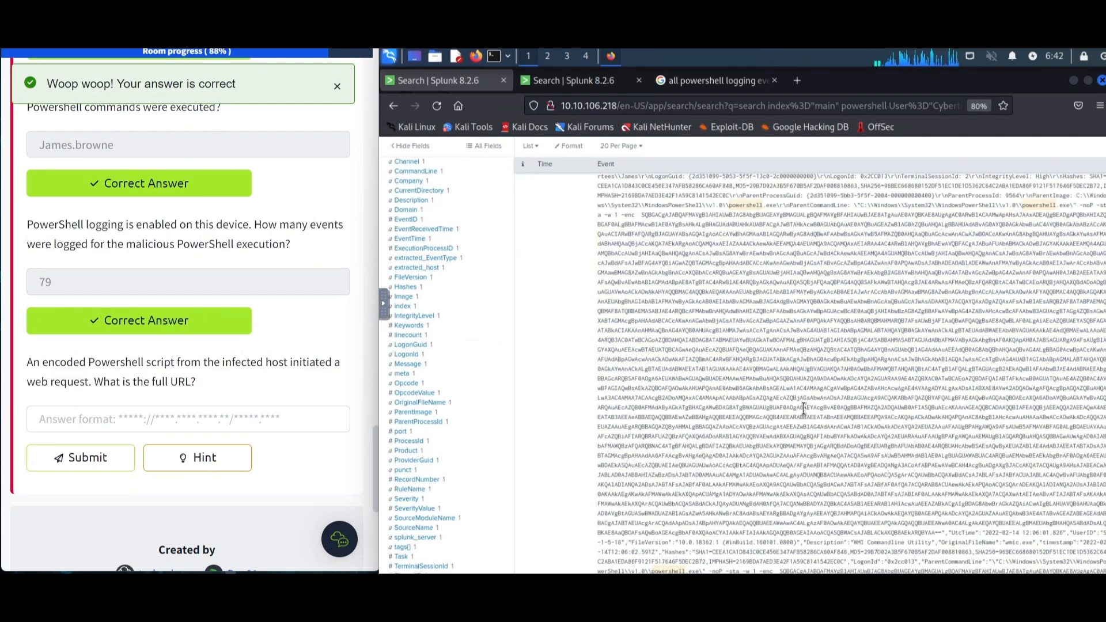
scroll(803, 408, down, 2)
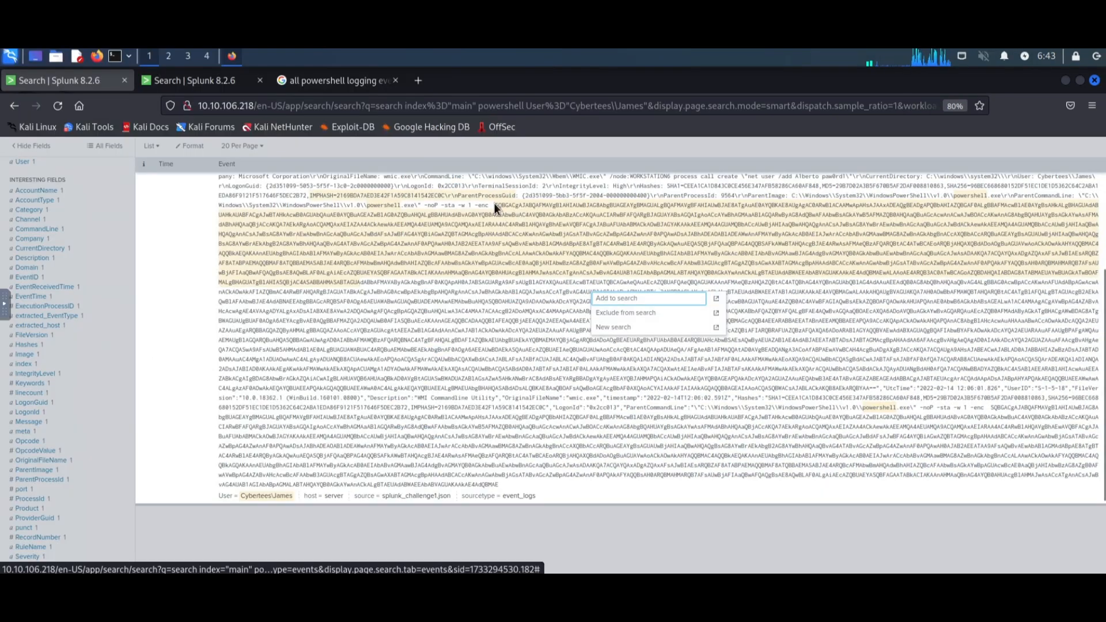
drag(494, 206, 873, 387)
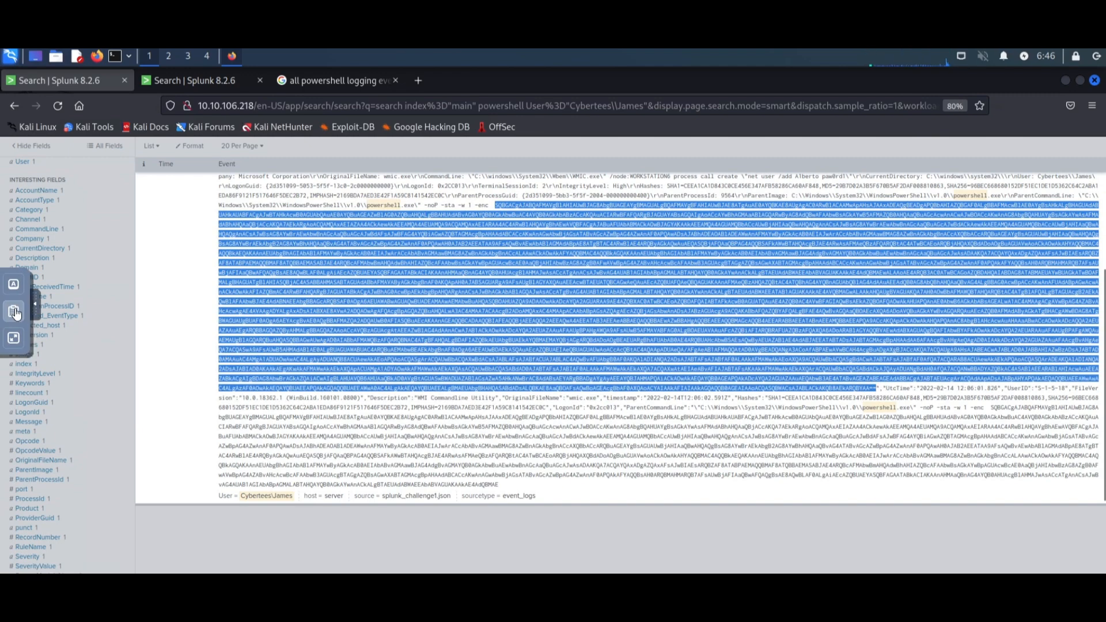
click(14, 311)
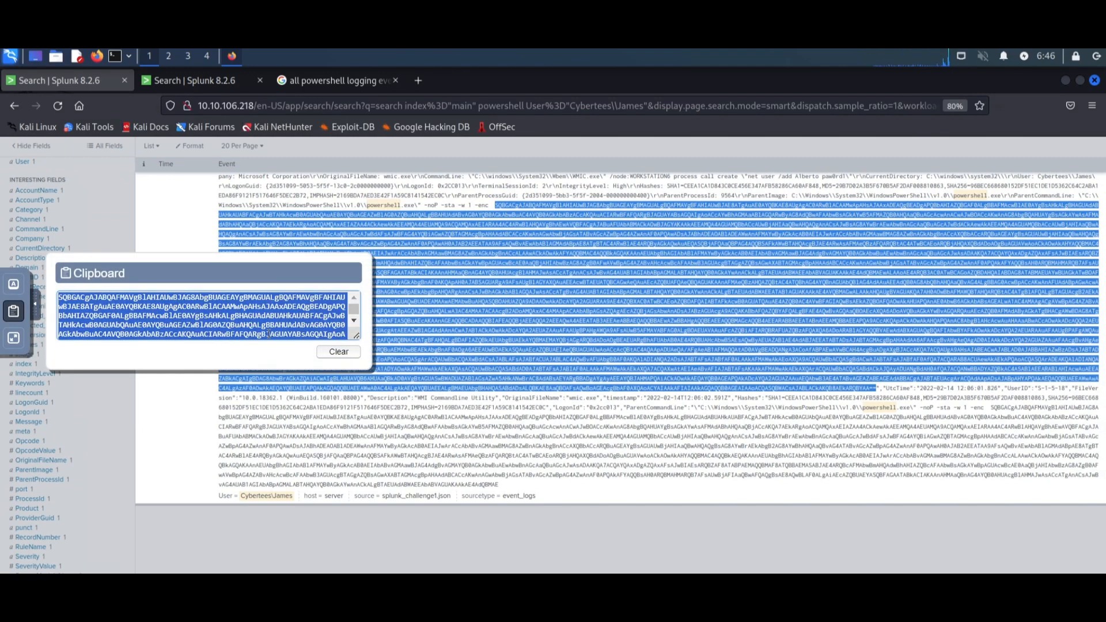
click(39, 302)
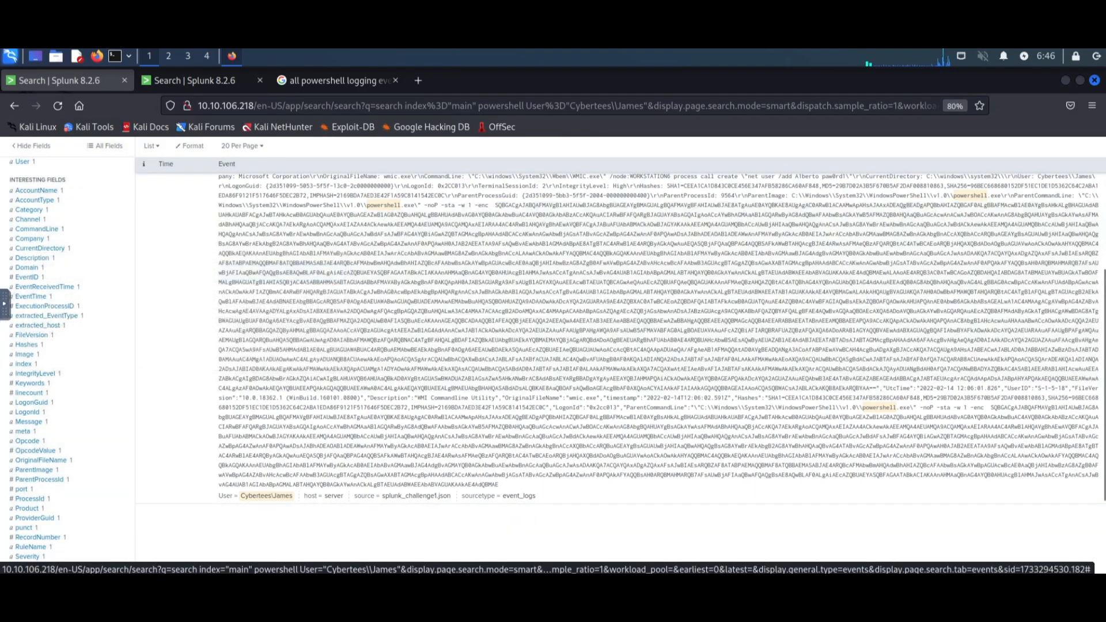
- Open a Base64 decoder in a new tab, paste the encoded command and decode it
key(ctrl+t)
click(146, 210)
click(430, 227)
key(ctrl+v)
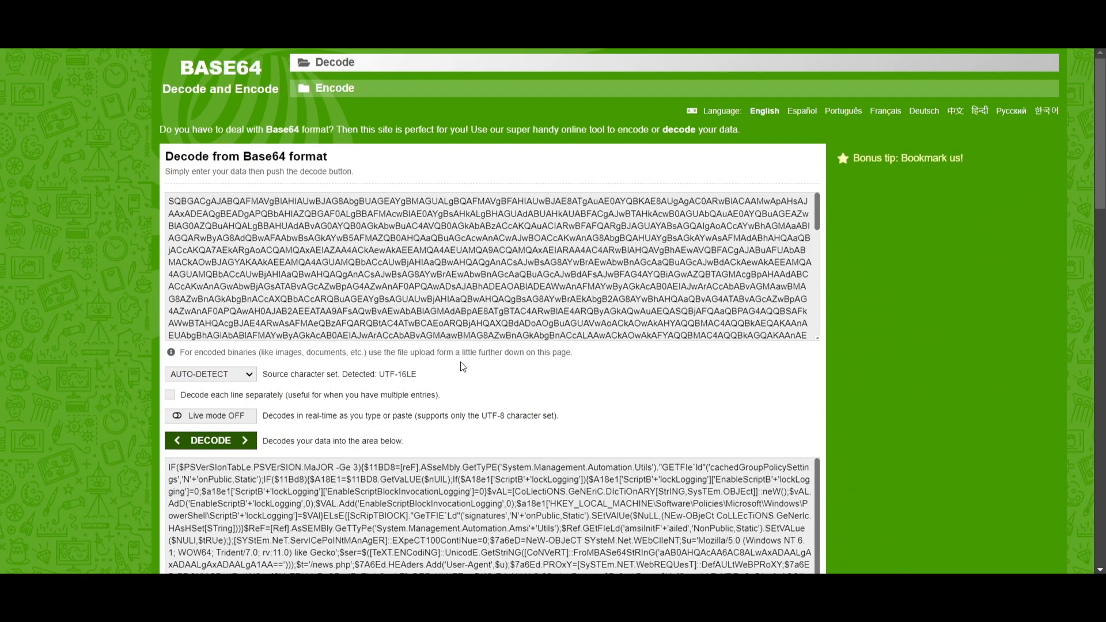
scroll(455, 364, down, 3)
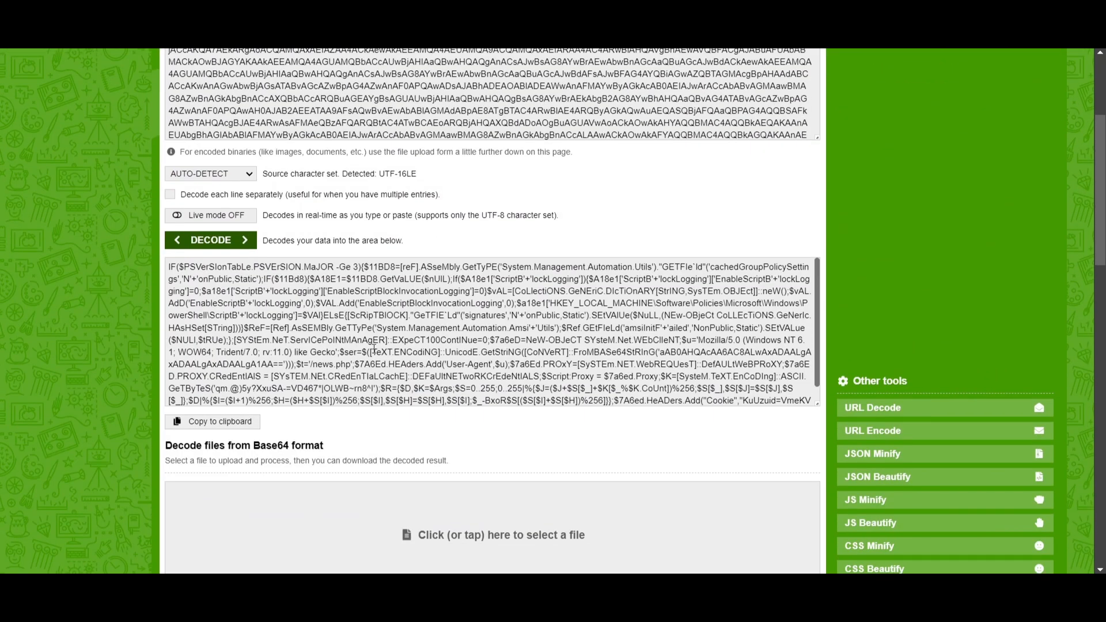
scroll(374, 349, down, 2)
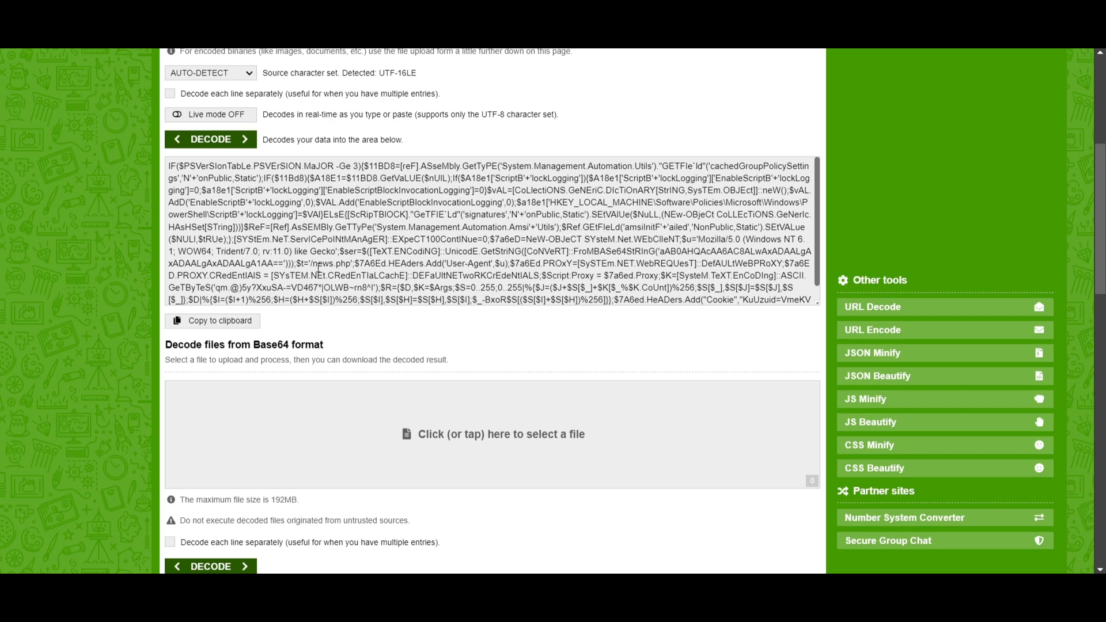
- Copy the encoded server string and '/news.php' path from the decoded script into the full URL answer field
drag(352, 263, 654, 250)
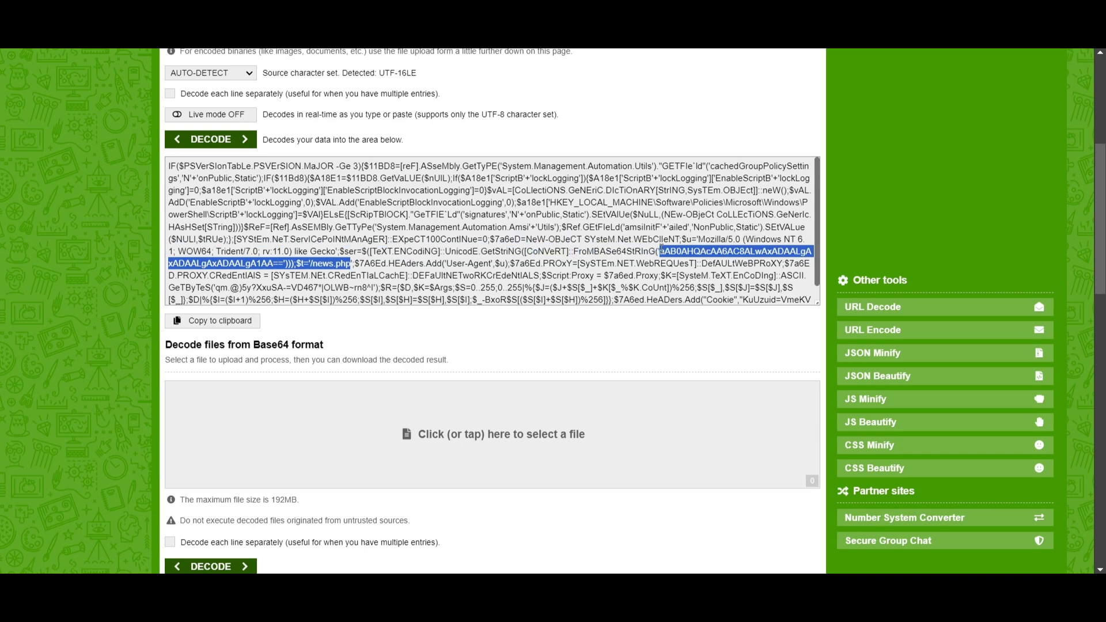
scroll(361, 346, up, 3)
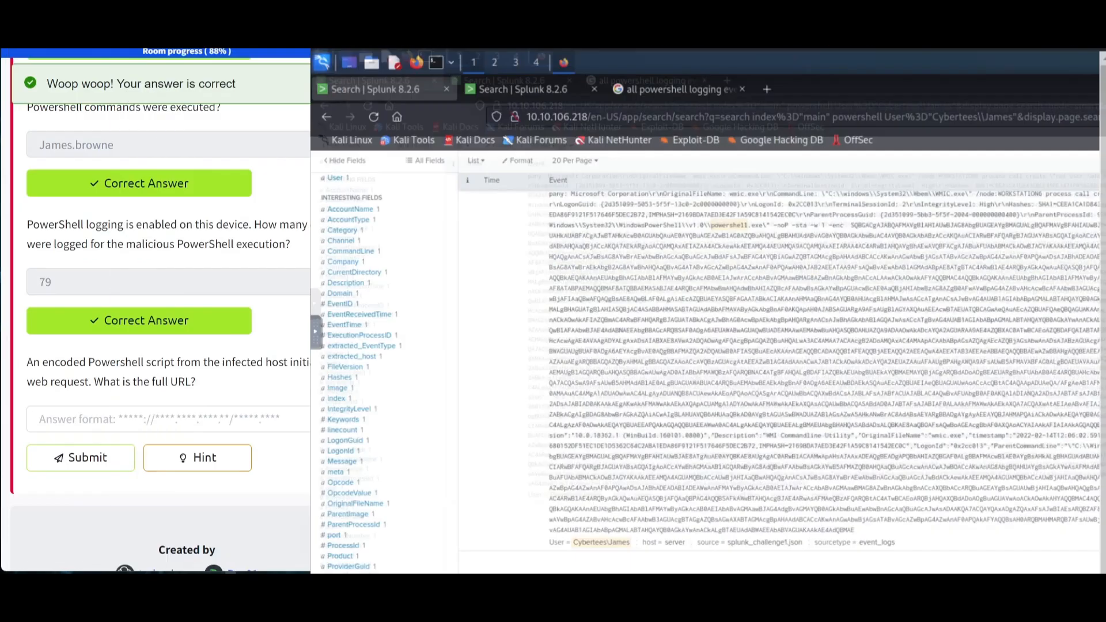
key(ctrl+v)
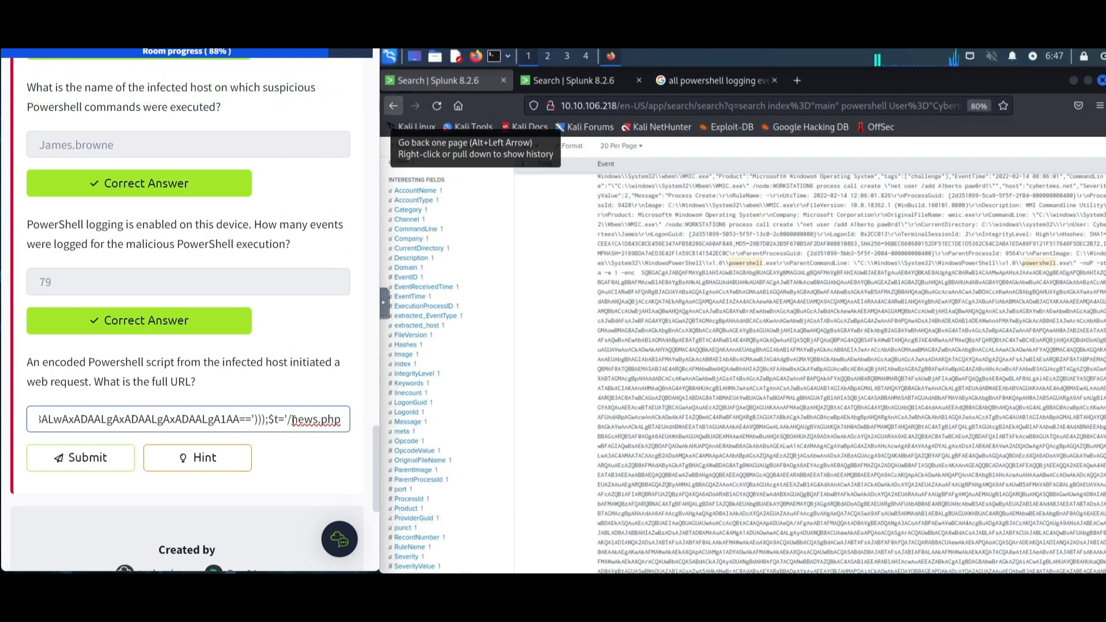
- Trim the URL answer field down to /news.php by deleting the encoded string and quote characters before it
drag(288, 419, 182, 420)
key(shift+Right)
key(shift+Right)
key(shift+Right)
key(shift+Right)
key(shift+Right)
key(shift+Right)
key(shift+Right)
key(shift+Right)
key(shift+Right)
key(shift+Right)
key(shift+Right)
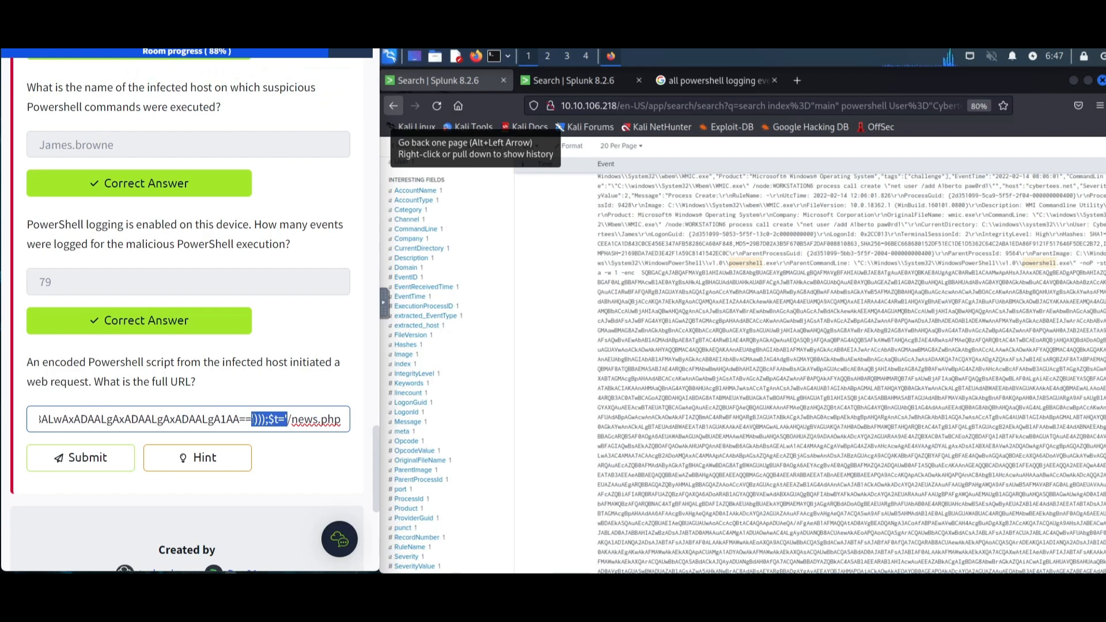
key(BackSpace)
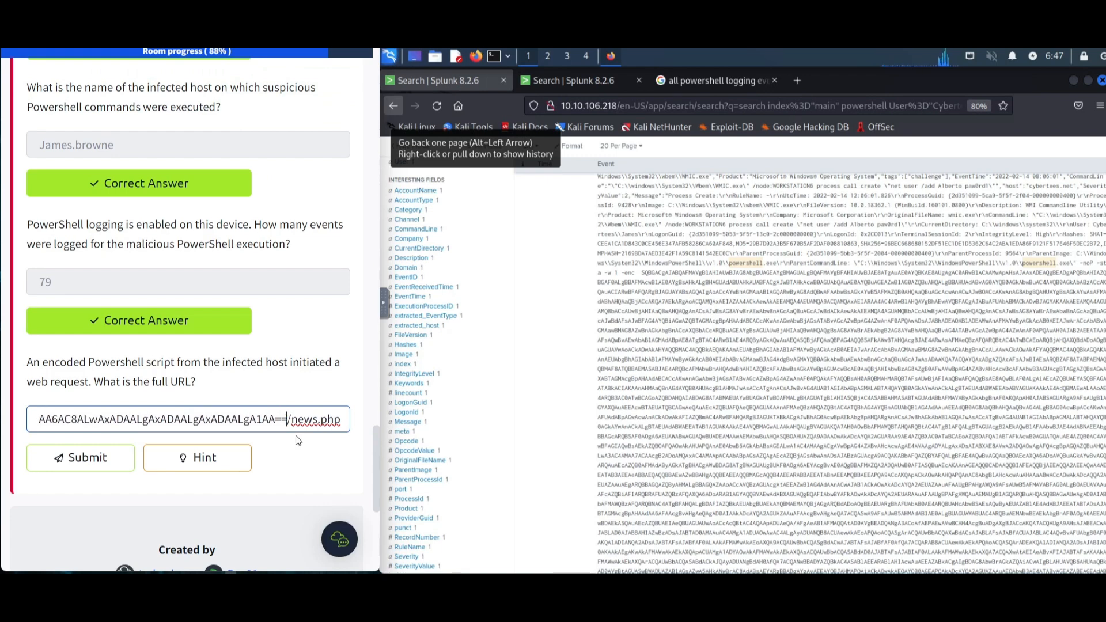
drag(288, 419, 3, 420)
key(ctrl+c)
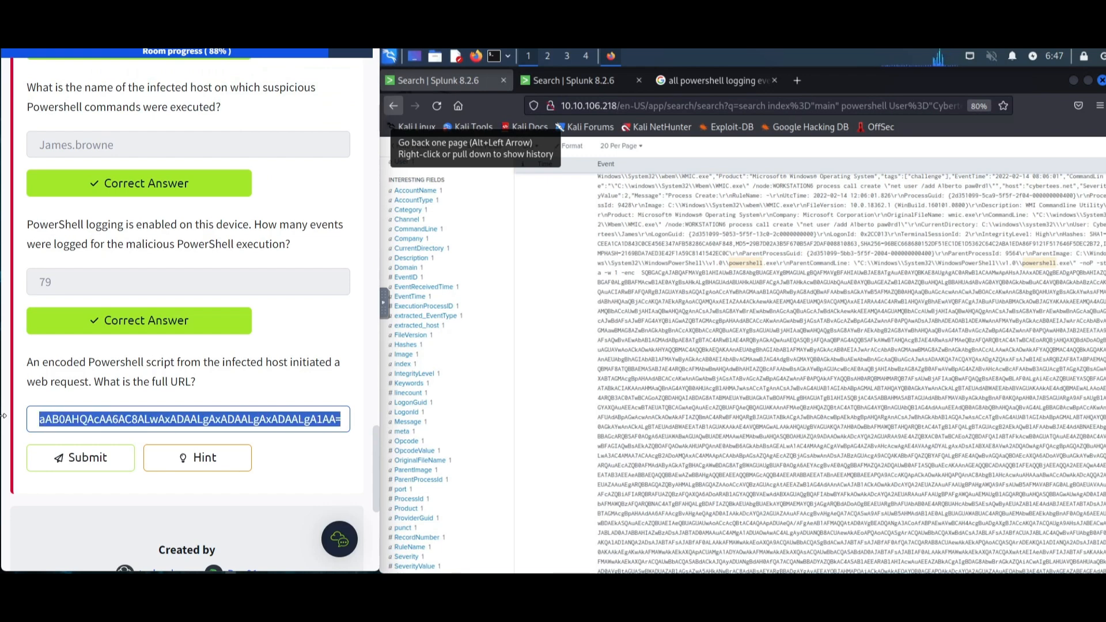
key(BackSpace)
- Open CyberChef, apply From Base64 to the pasted encoded server string and enable Strict mode
key(alt+Tab)
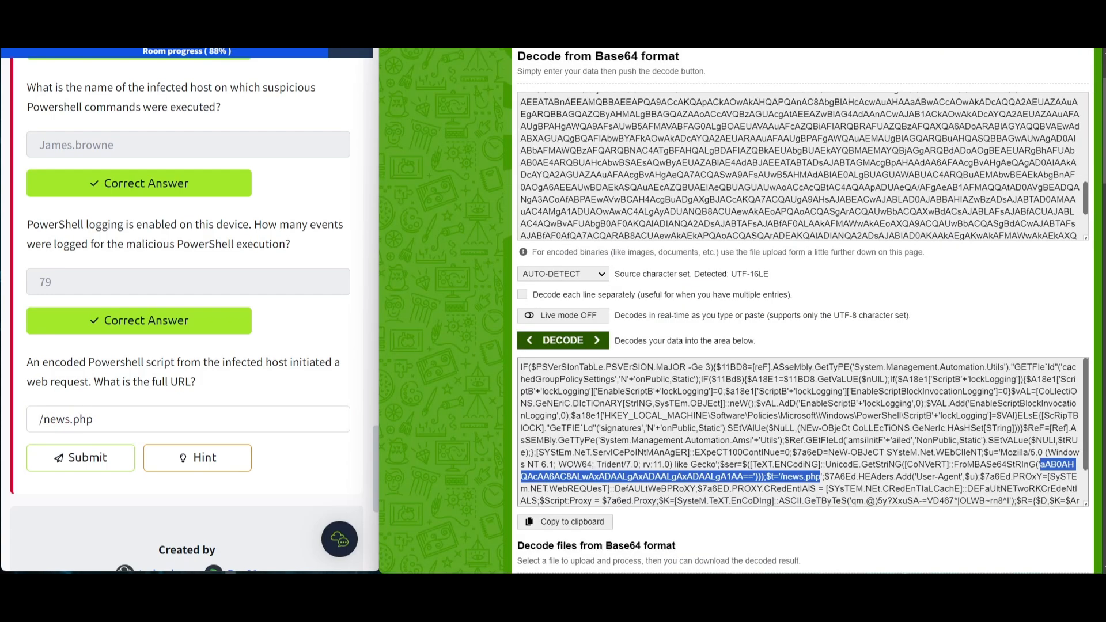
key(ctrl+l)
text(cyber)
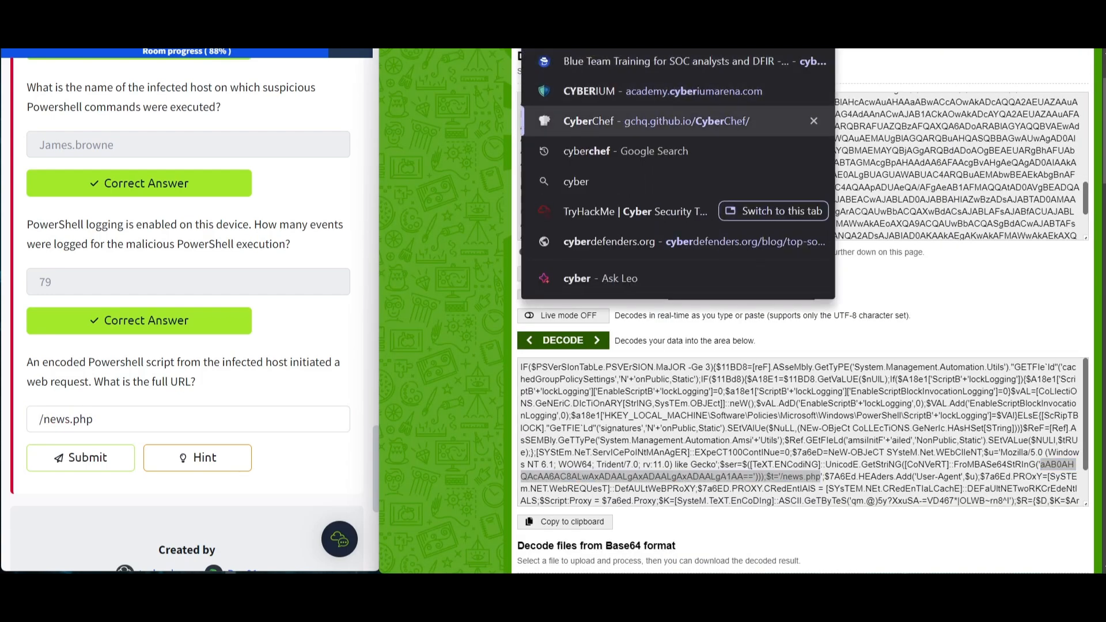
key(Return)
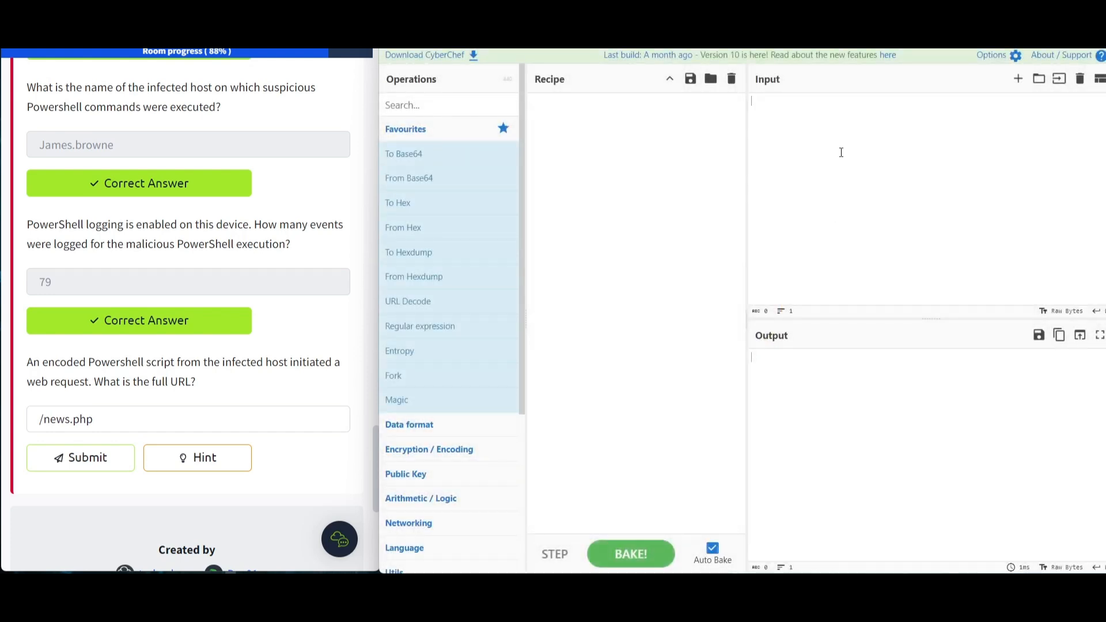
double_click(423, 179)
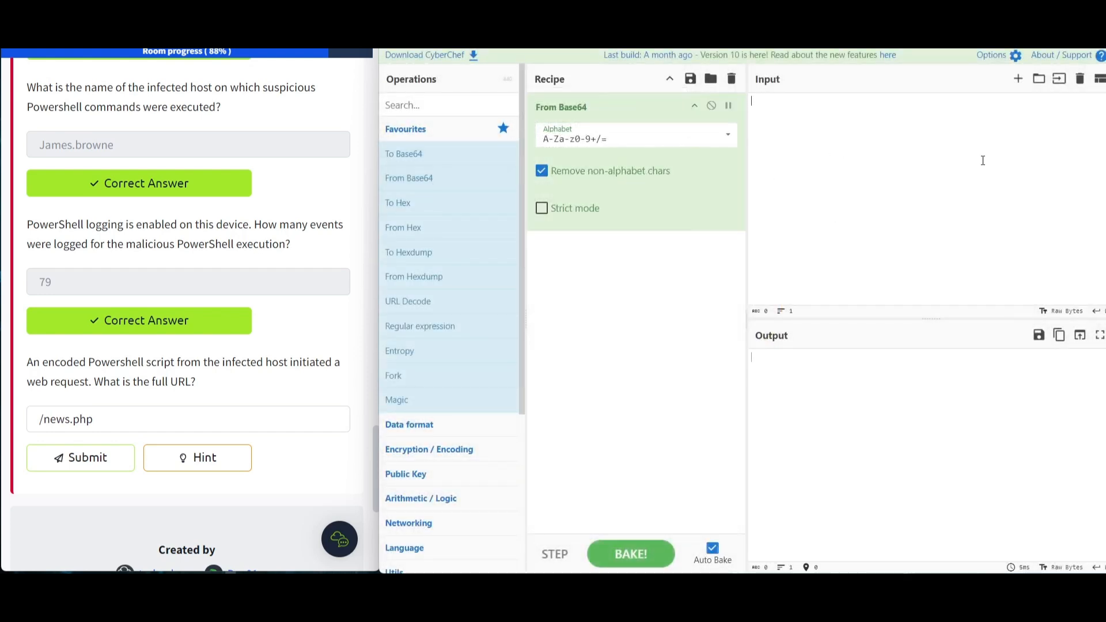
key(ctrl+v)
triple_click(846, 381)
click(901, 406)
click(548, 174)
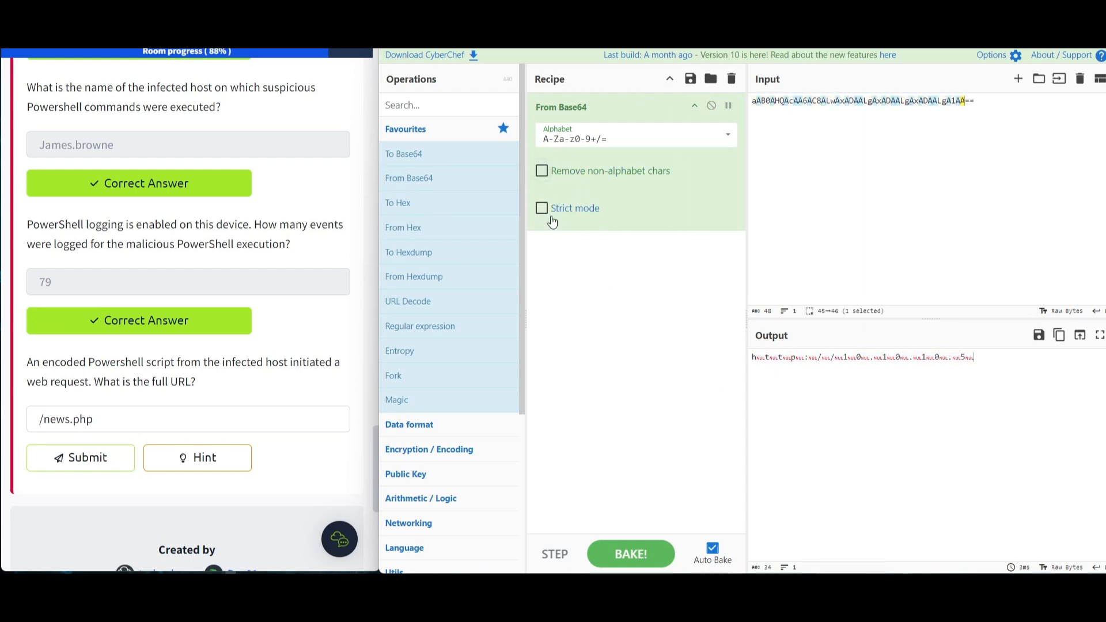
click(558, 176)
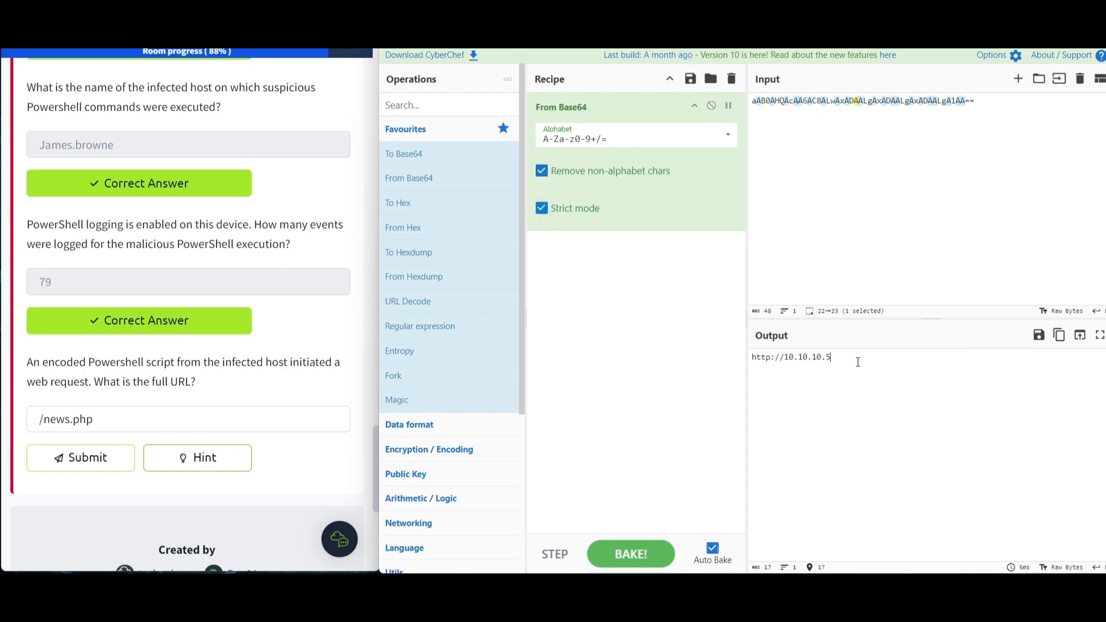
drag(861, 357, 775, 344)
key(ctrl+c)
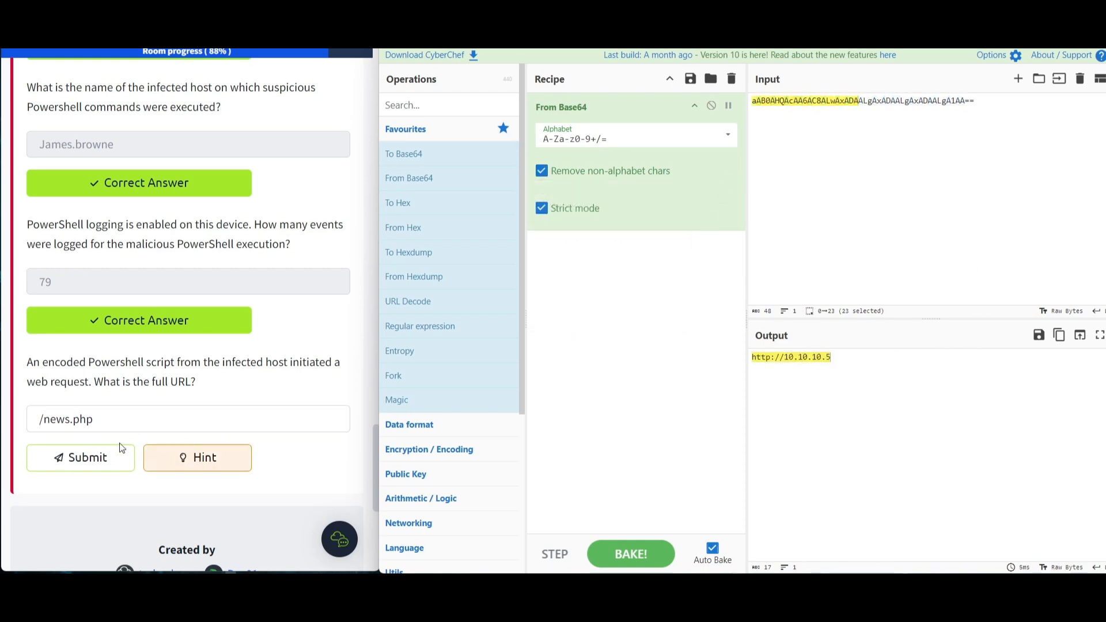
click(40, 420)
key(ctrl+v)
key(ctrl+a)
click(75, 457)
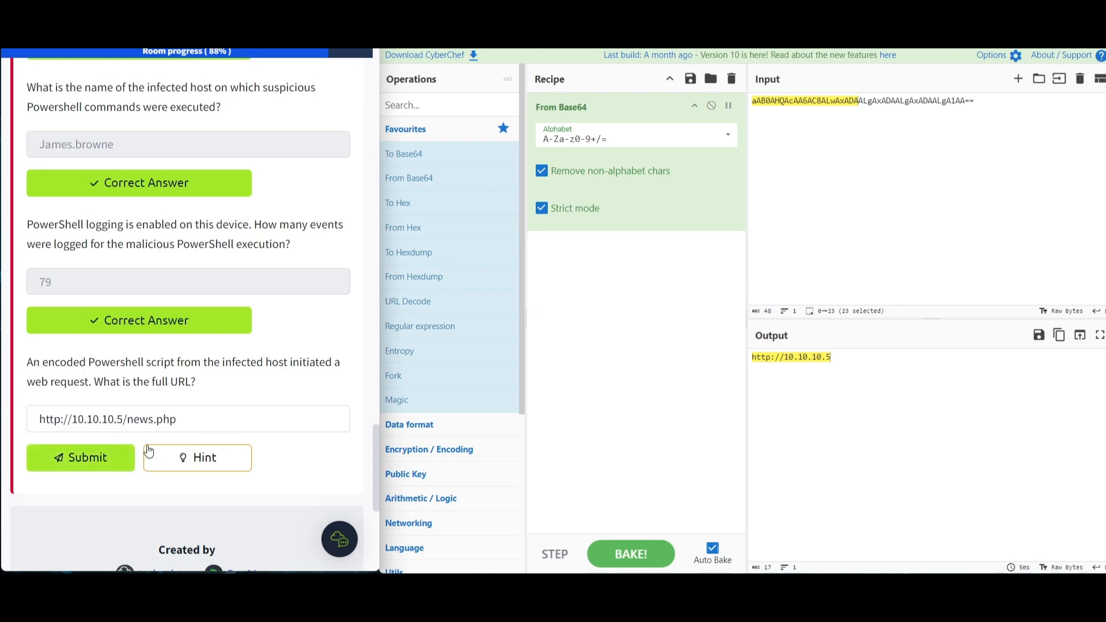
- Clear the URL answer field and open the question's hint
click(197, 423)
key(ctrl+a)
key(ctrl+c)
key(BackSpace)
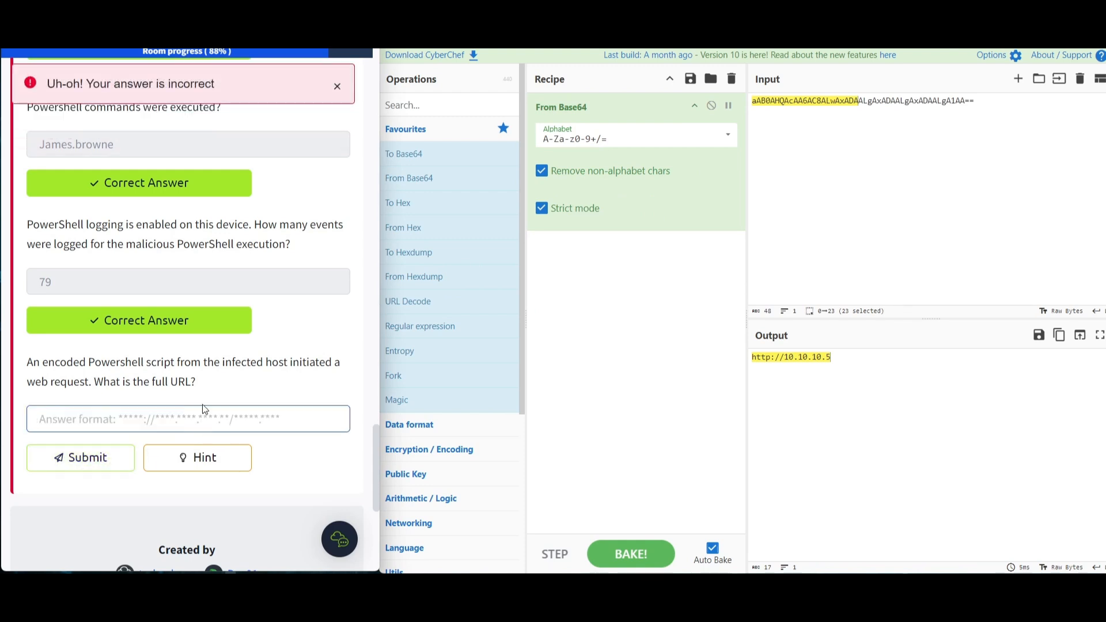
click(198, 456)
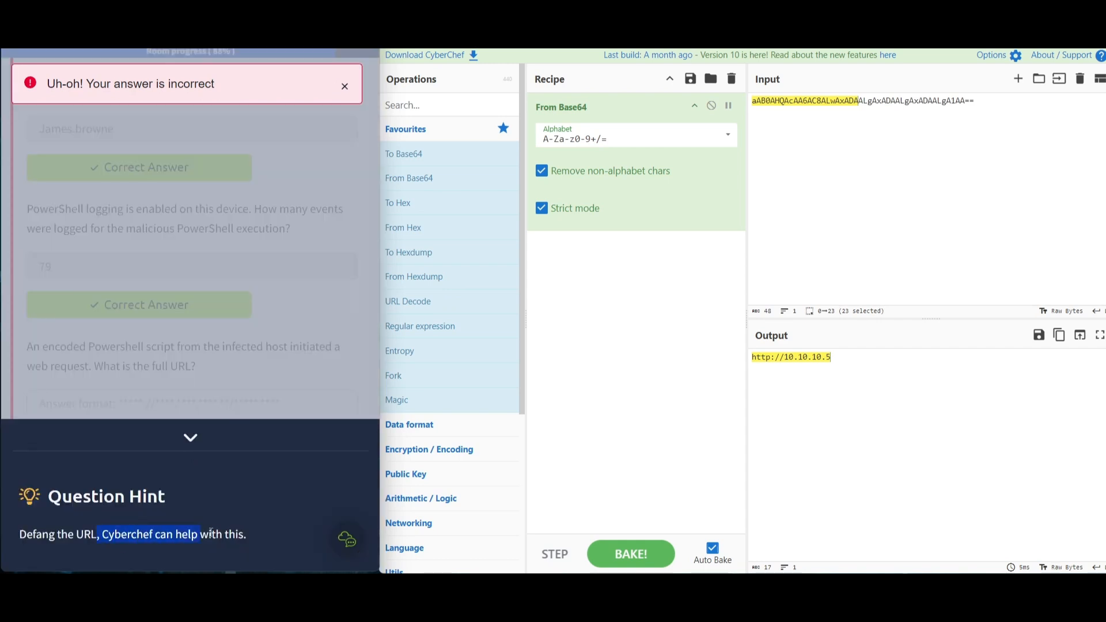
drag(202, 535, 205, 534)
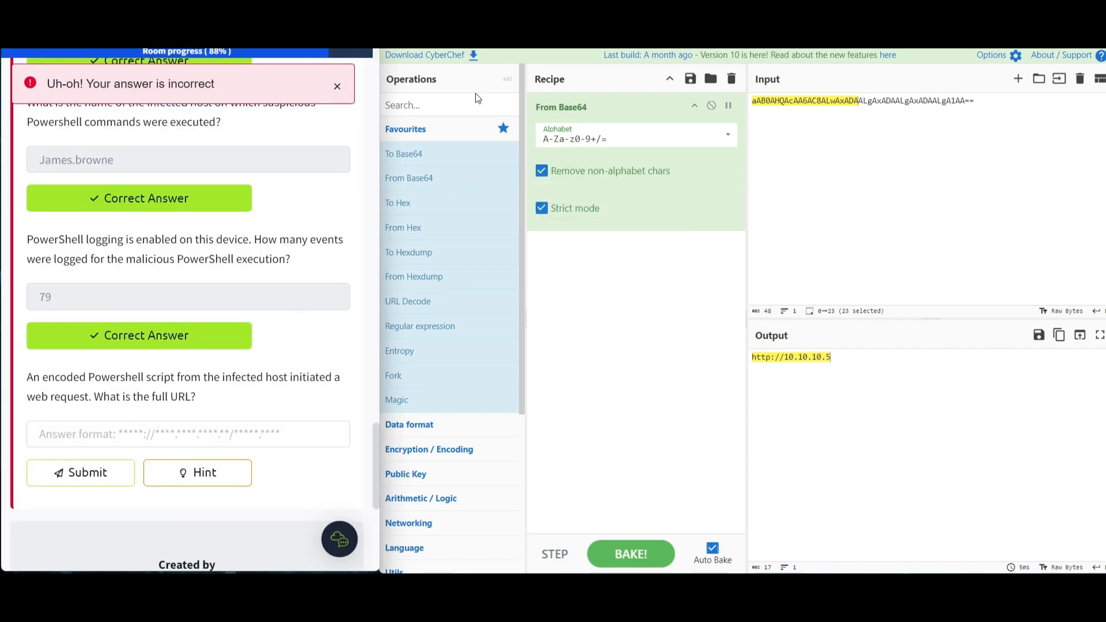
- Clear the CyberChef recipe and add the Defang URL operation found by searching 'defang url'
click(460, 105)
click(734, 88)
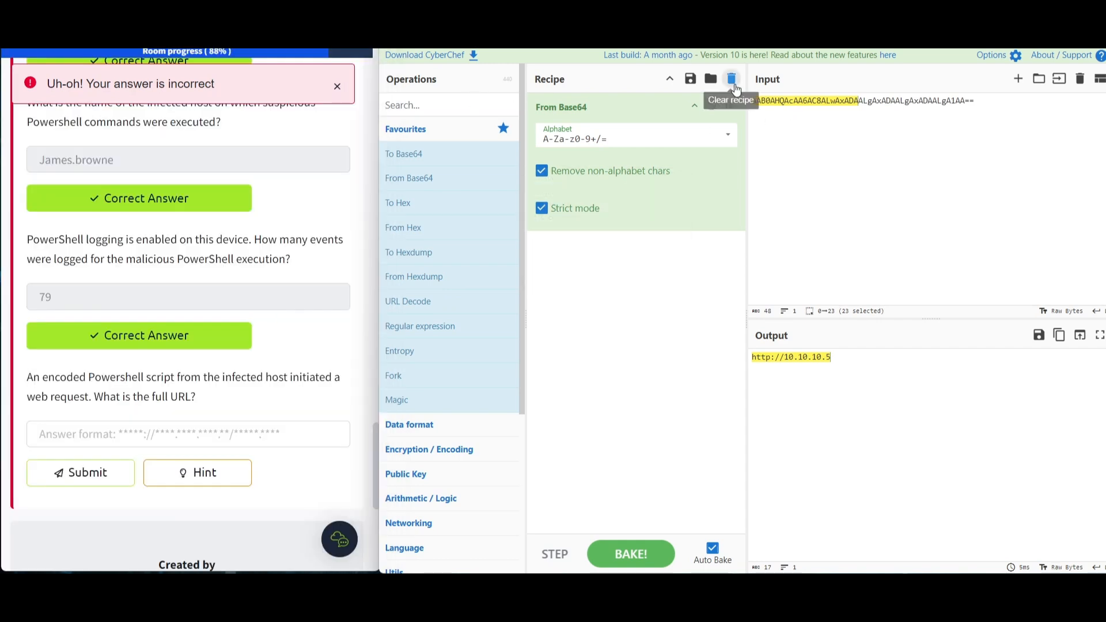
click(446, 109)
text(defang url)
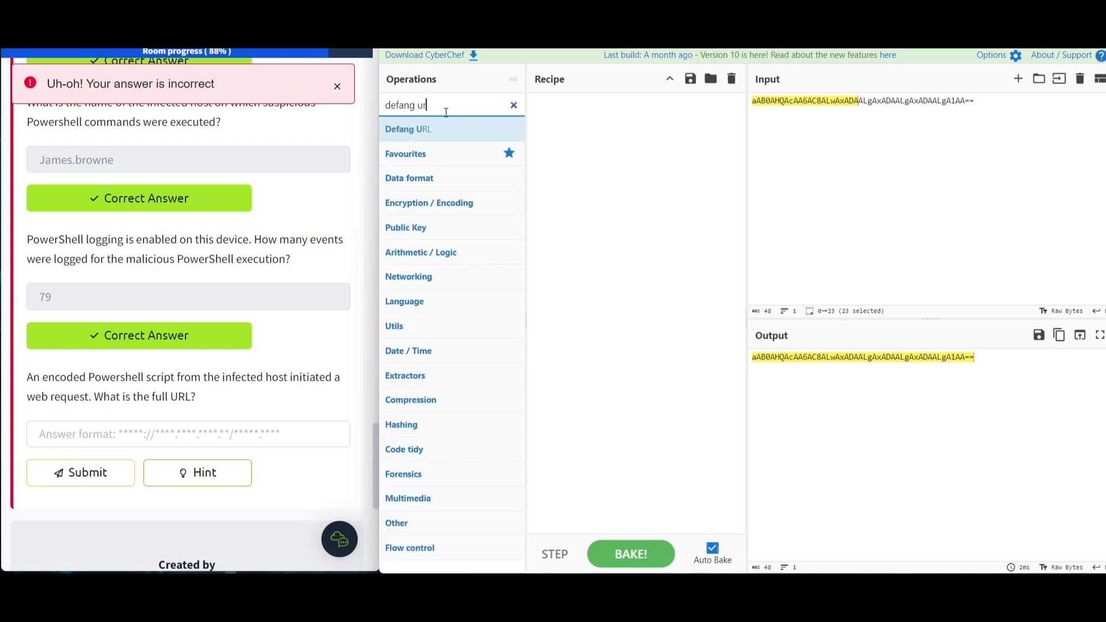
double_click(444, 132)
click(991, 205)
key(ctrl+a)
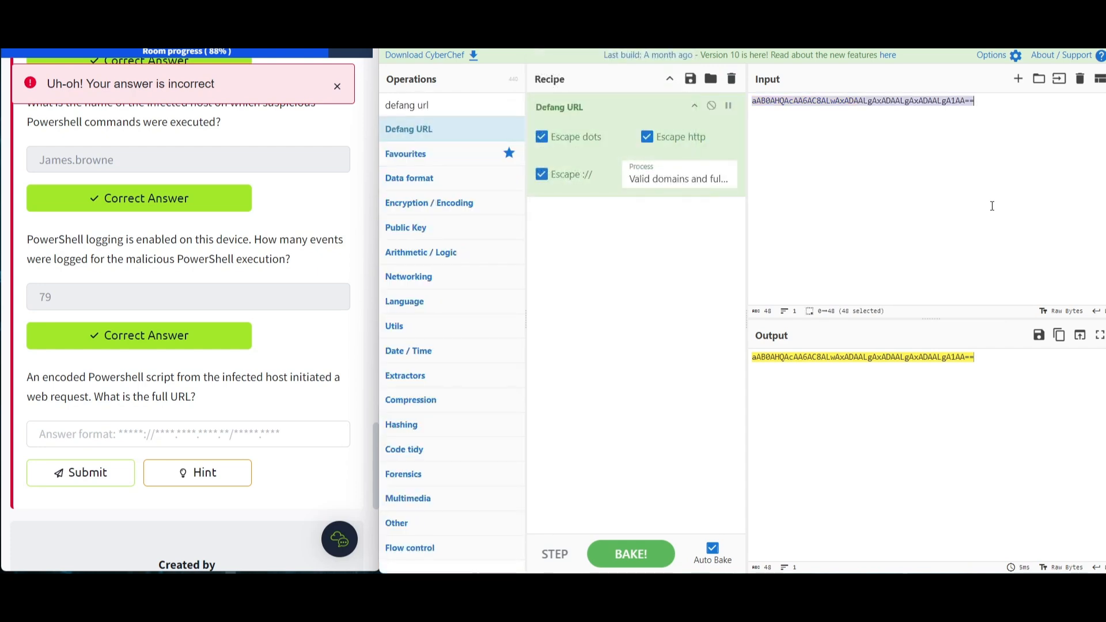
key(ctrl+v)
click(899, 397)
key(ctrl+a)
key(ctrl+c)
- Paste the defanged URL into the answer field, submit it and close the room-completed dialog
click(135, 433)
key(ctrl+v)
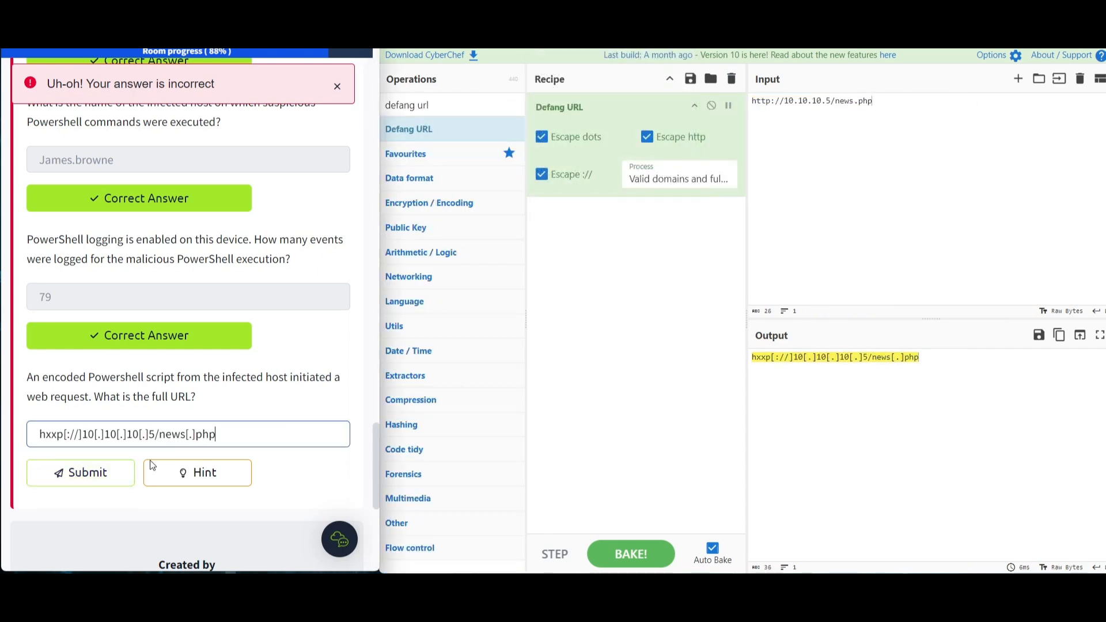
click(75, 473)
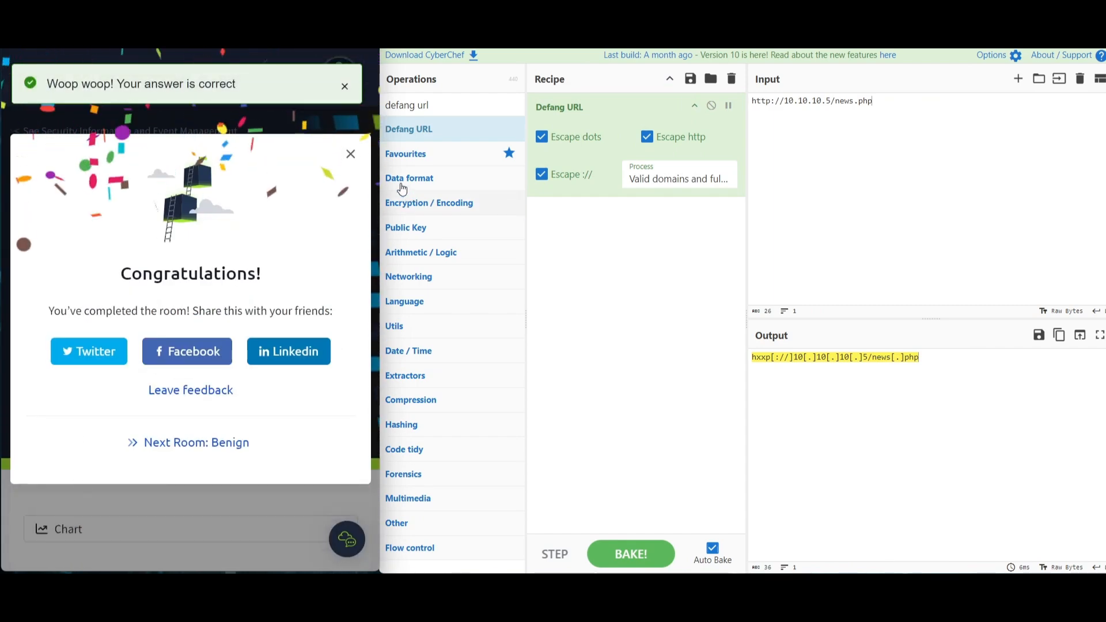
click(350, 154)
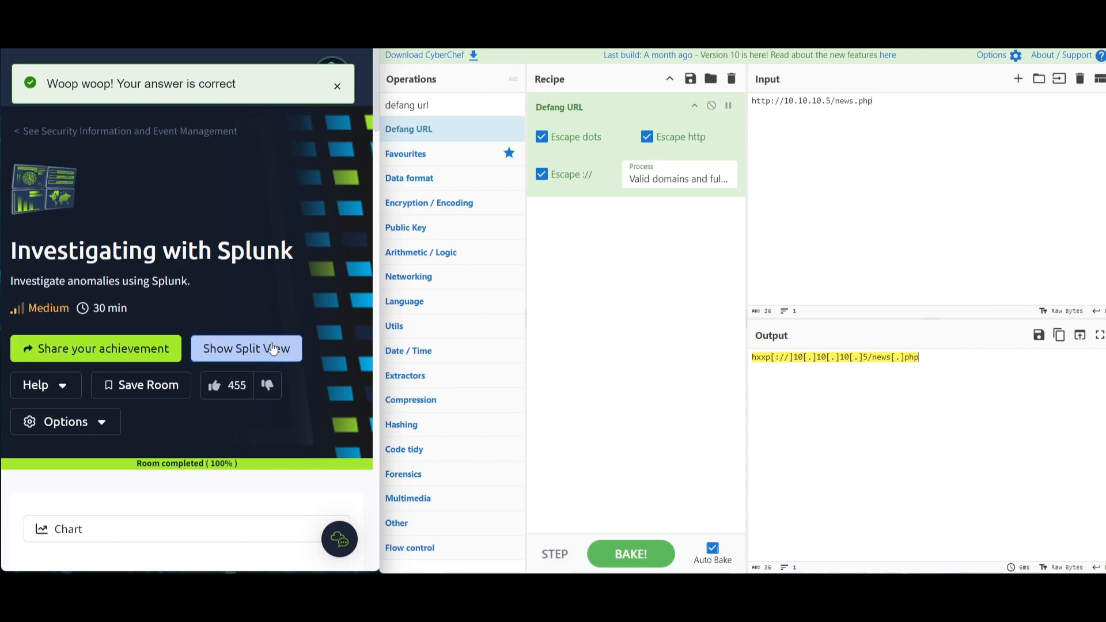